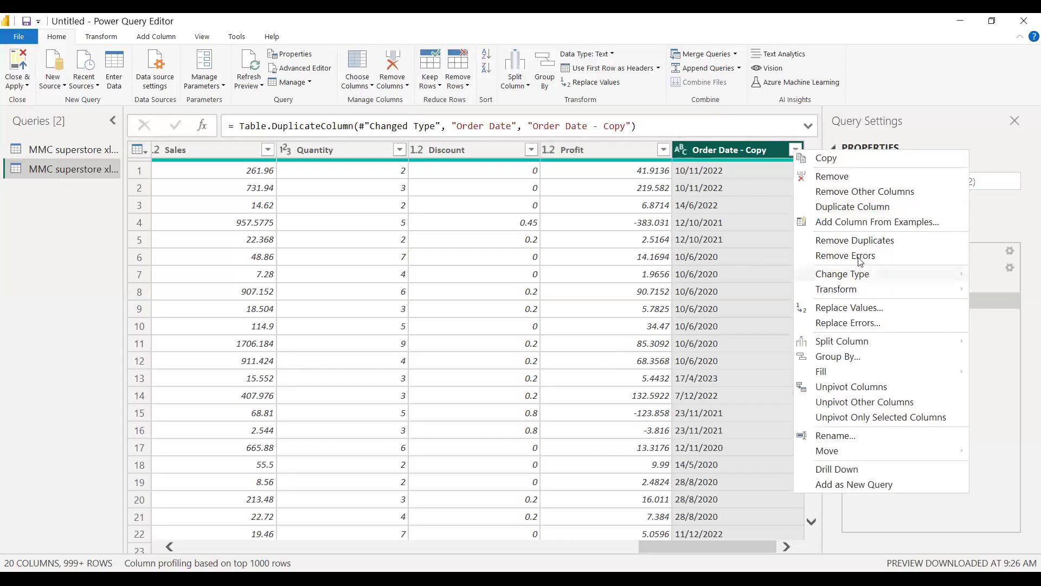
Step: Change the data type of the Order Date - Copy column from text to Date
mouse_move(856, 276)
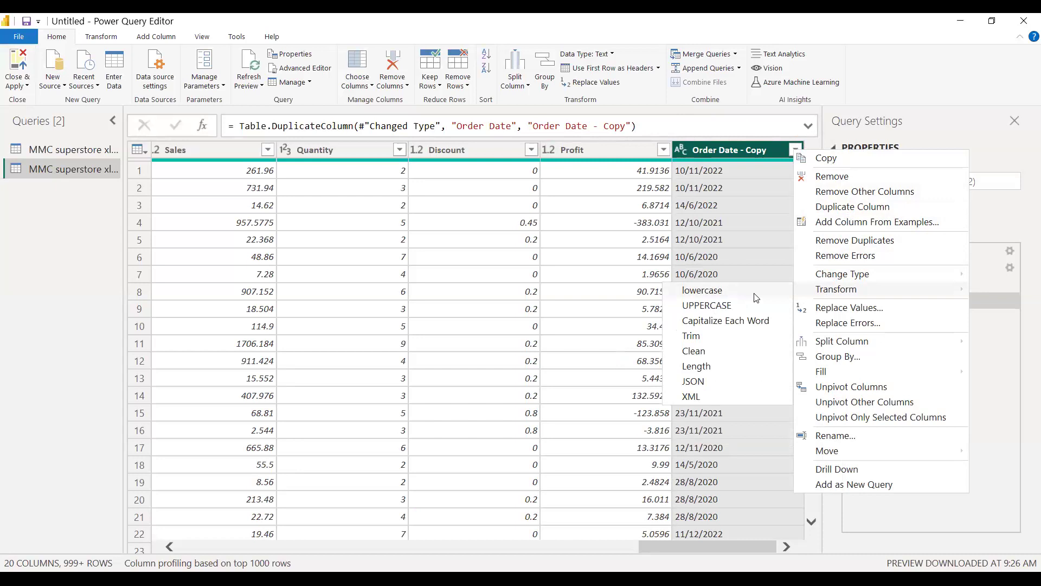
right_click(778, 158)
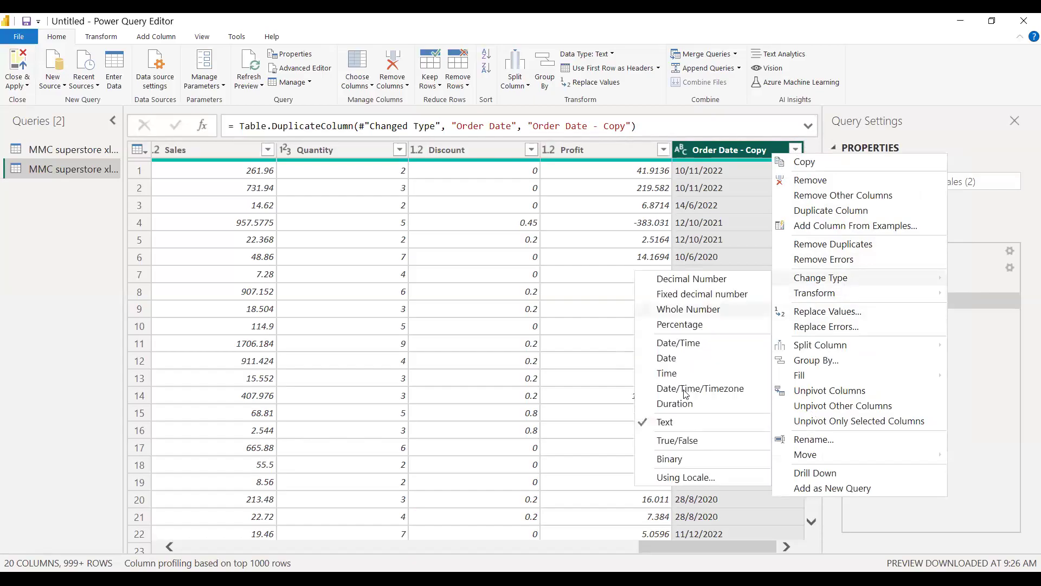
click(685, 358)
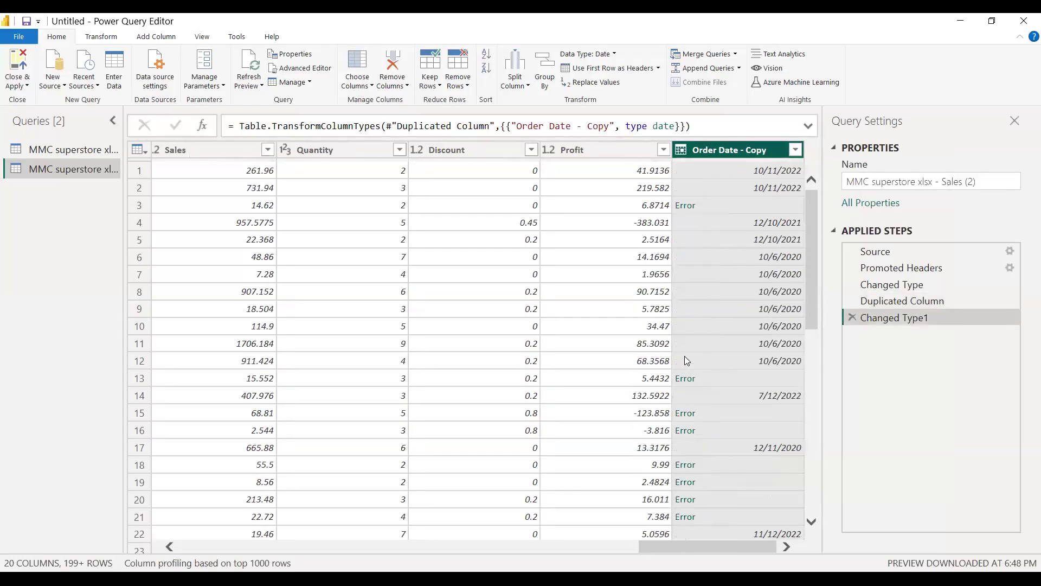
Step: Examine the Order Date - Copy column down to about row 100 for values that do not convert to dates
scroll(724, 342, down, 3)
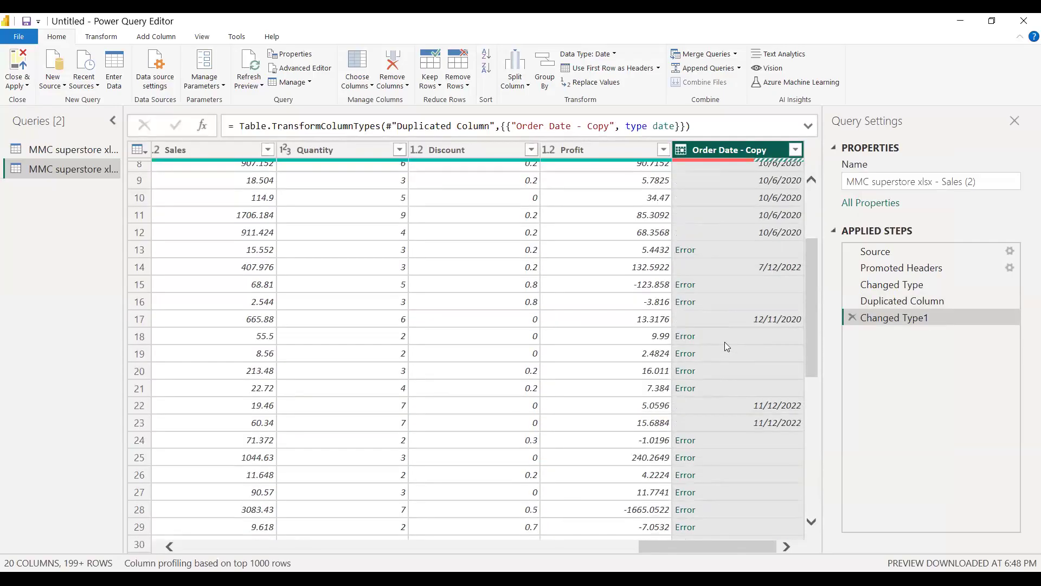
scroll(725, 342, down, 7)
scroll(725, 346, down, 1)
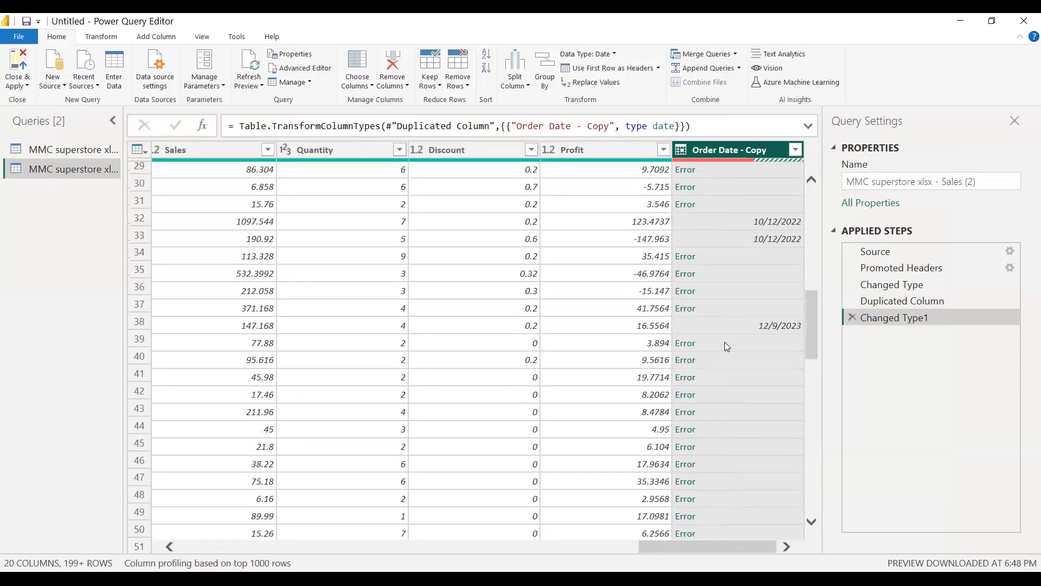
scroll(727, 346, down, 6)
scroll(727, 346, down, 7)
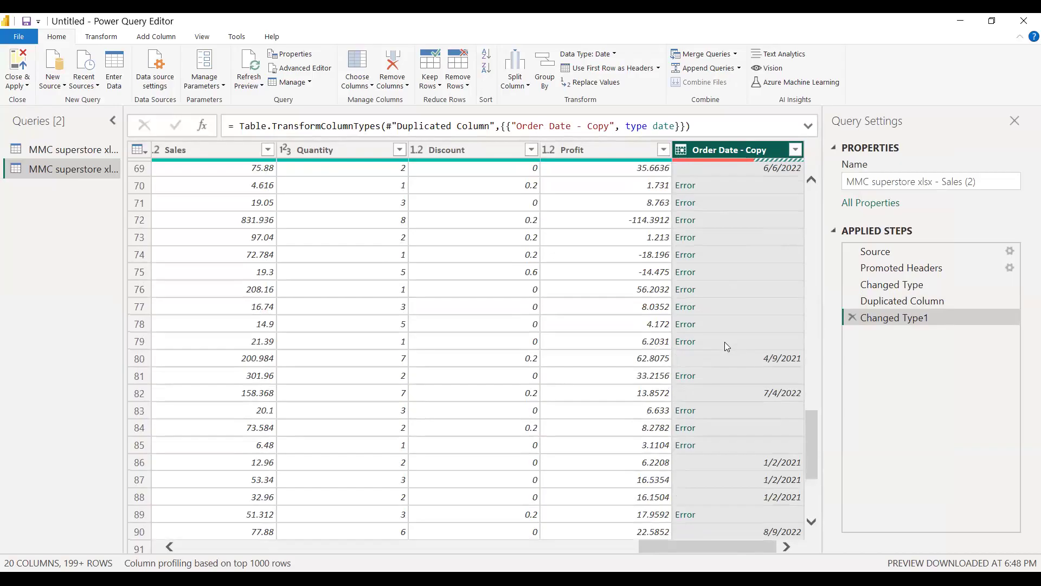
scroll(724, 342, down, 4)
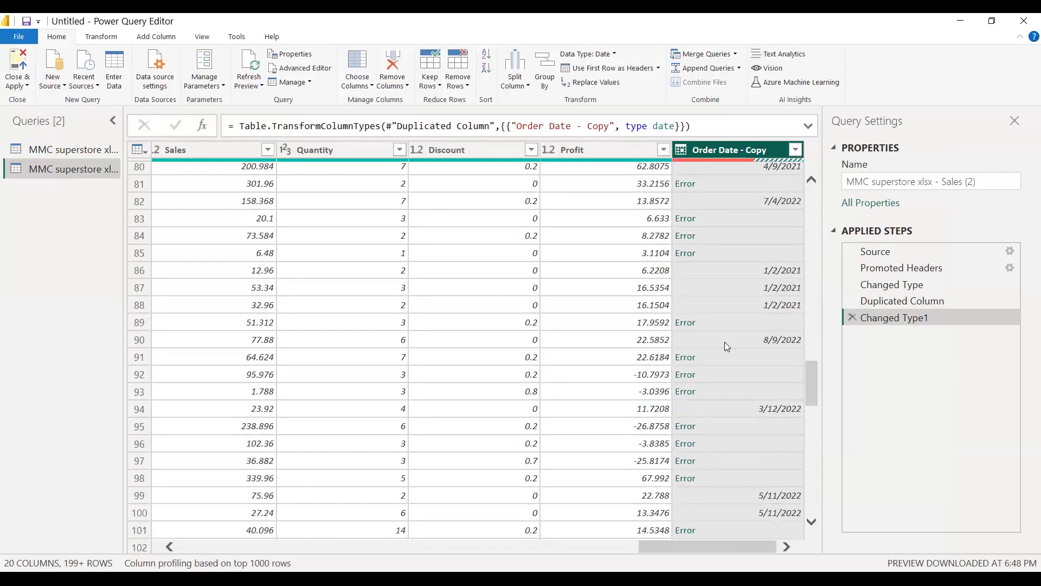
scroll(724, 346, up, 7)
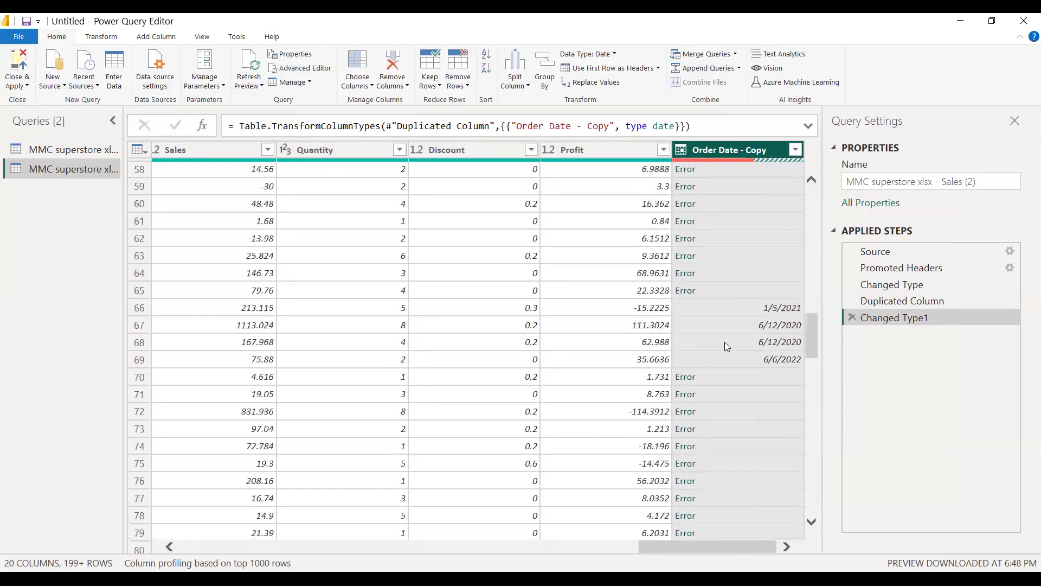
scroll(725, 342, up, 4)
scroll(724, 346, up, 3)
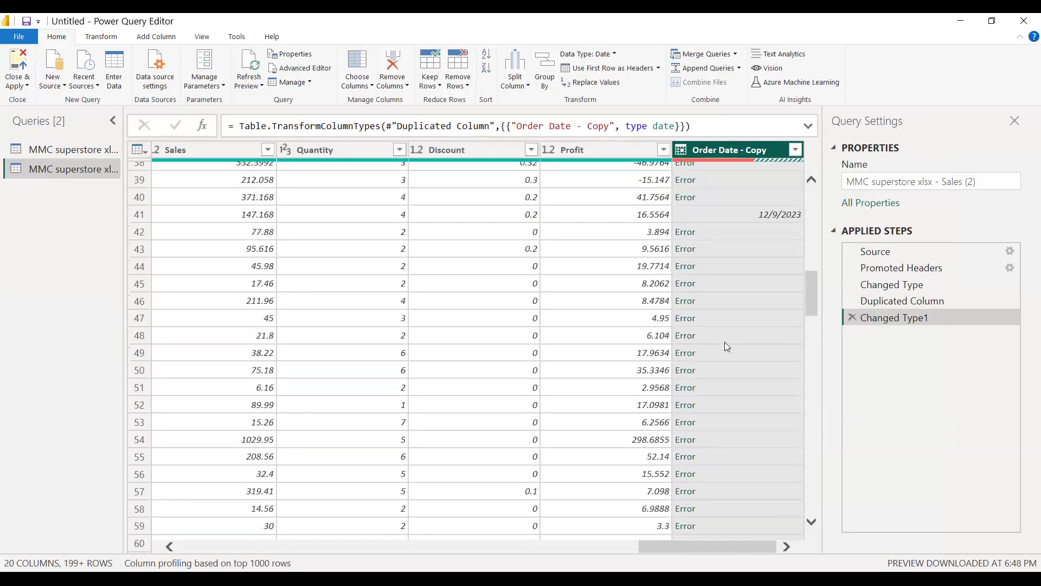
scroll(724, 342, up, 3)
scroll(724, 345, up, 10)
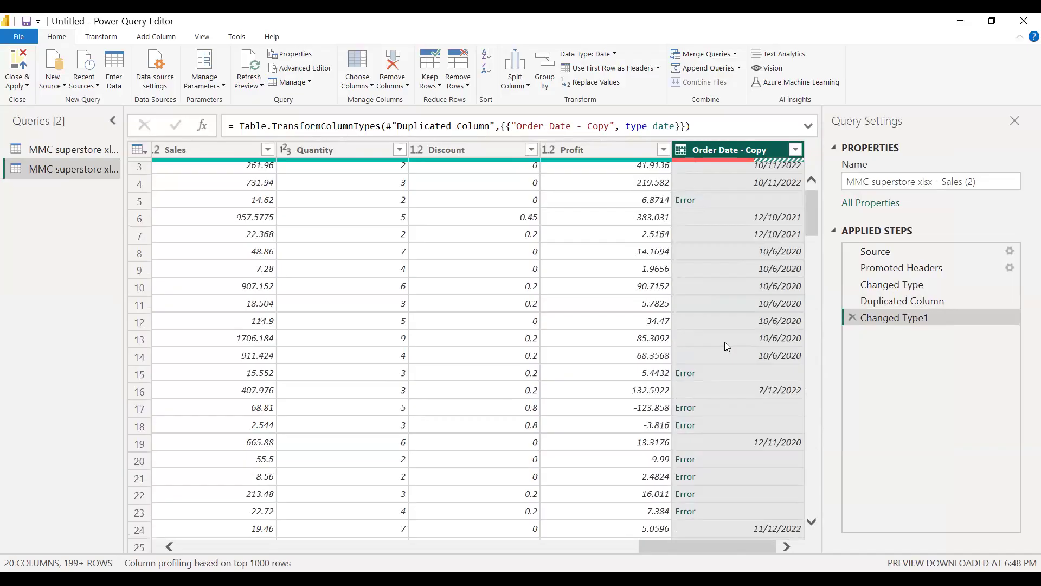
scroll(725, 346, up, 1)
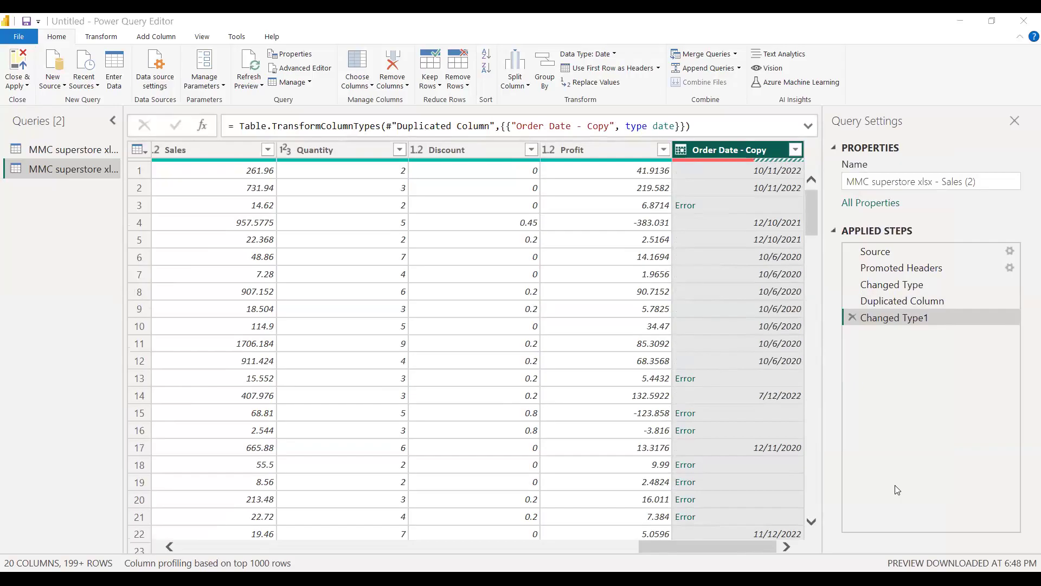
Step: Open the Options dialog and review the global Data Load settings and the list of option categories
click(19, 36)
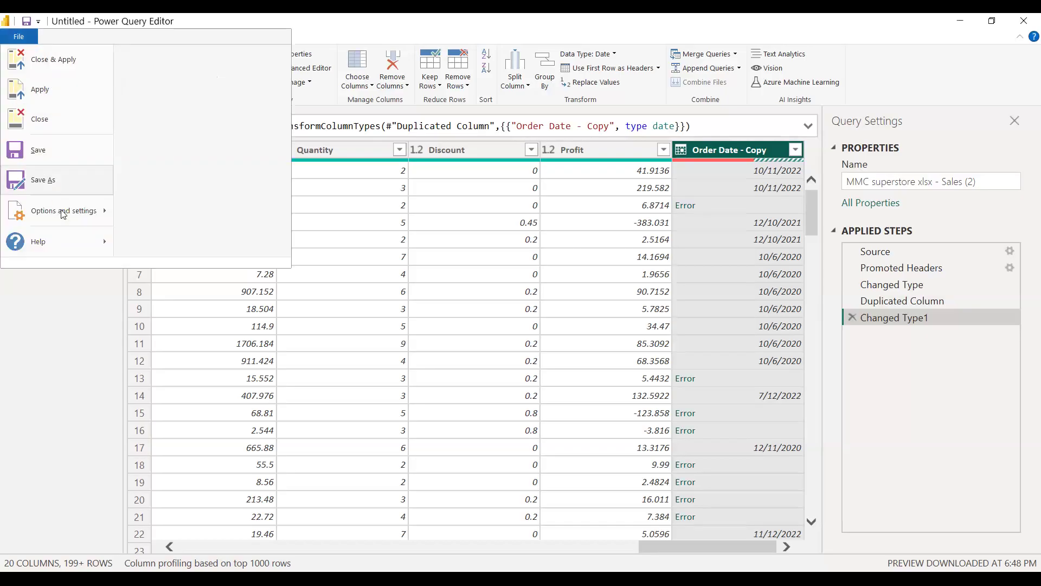
click(101, 212)
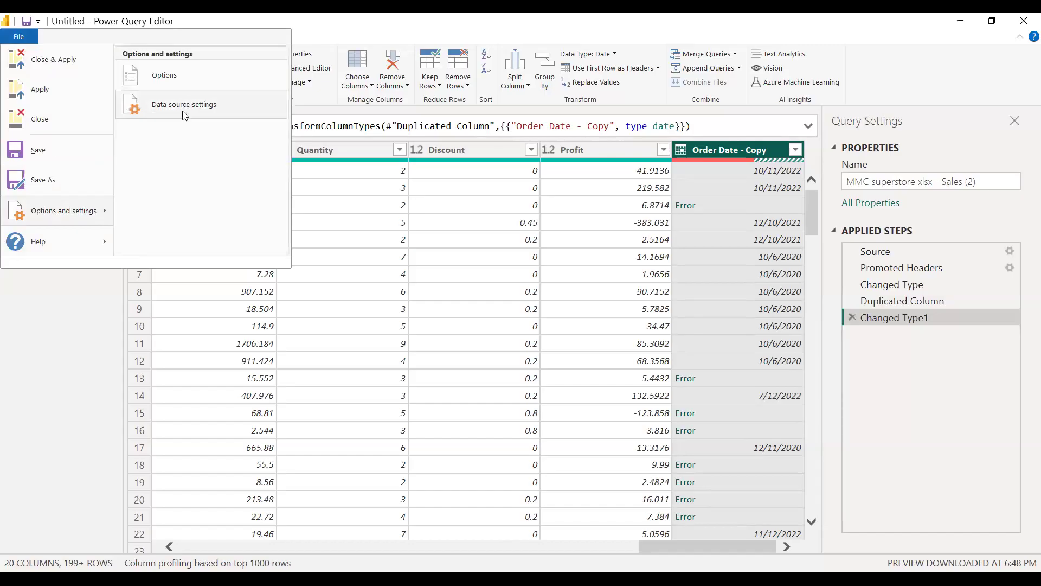
click(191, 79)
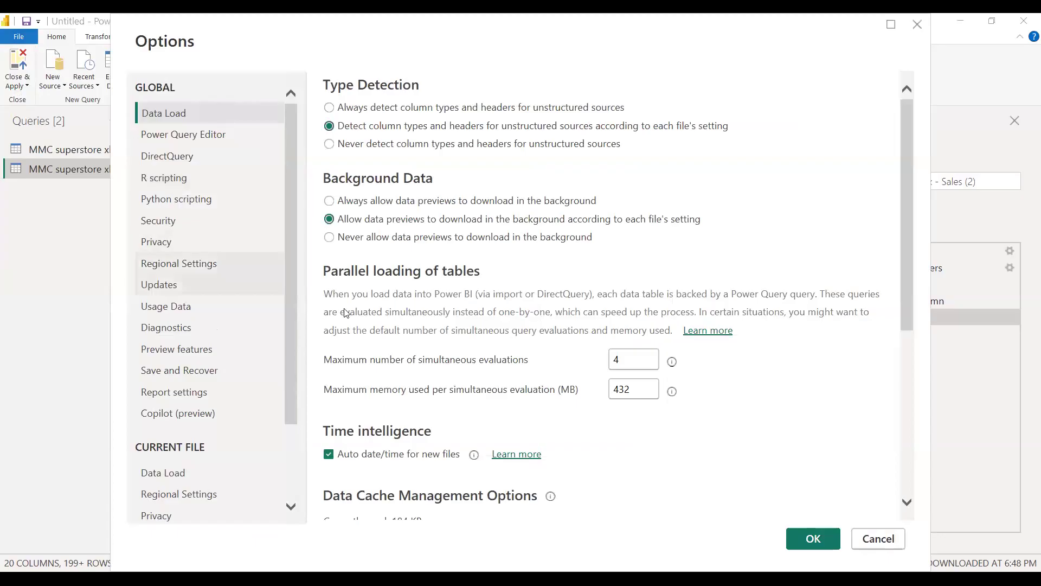
scroll(458, 320, down, 2)
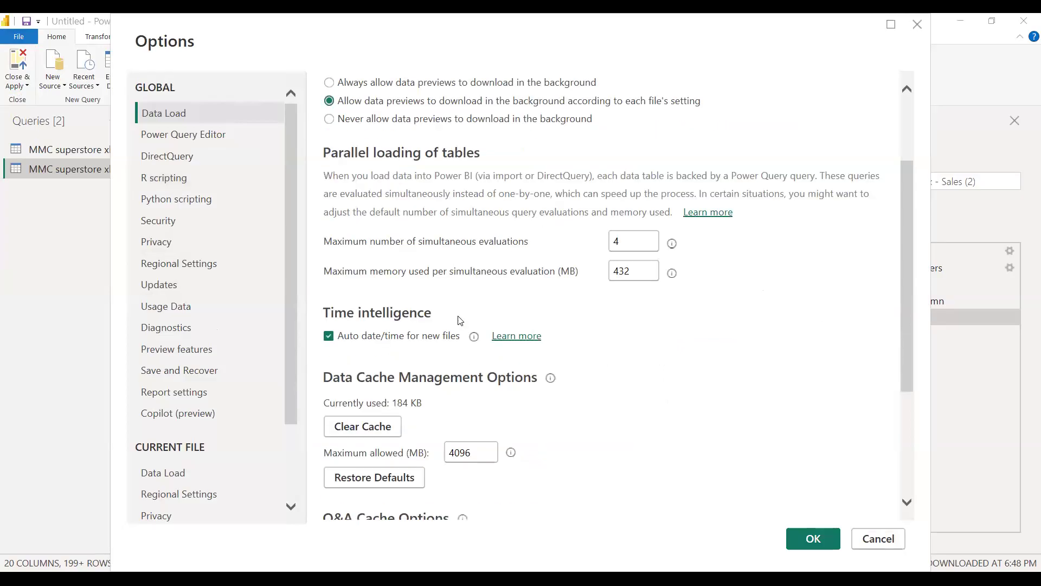
scroll(459, 319, down, 3)
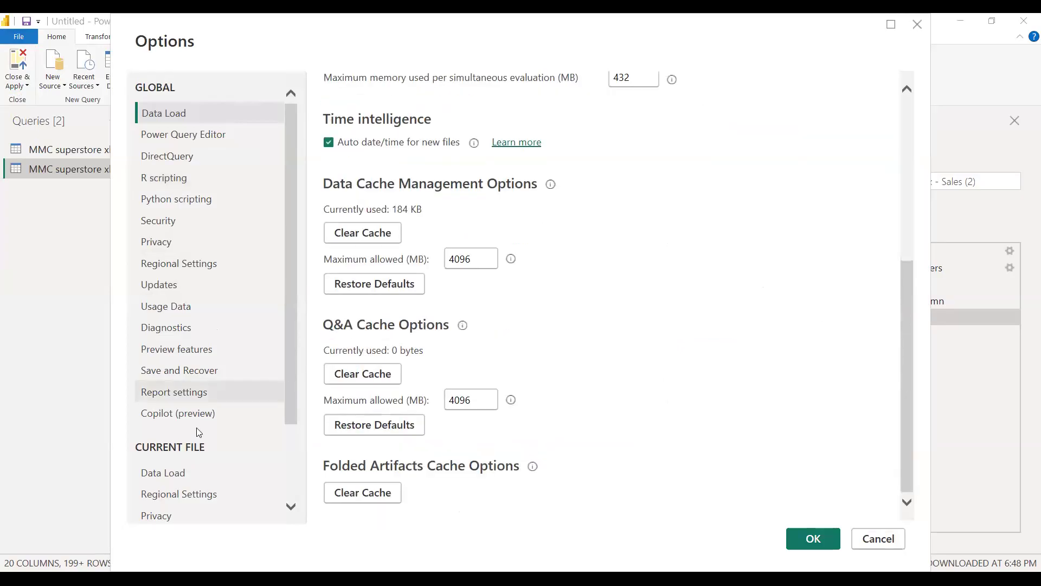
scroll(197, 432, down, 2)
scroll(197, 434, up, 2)
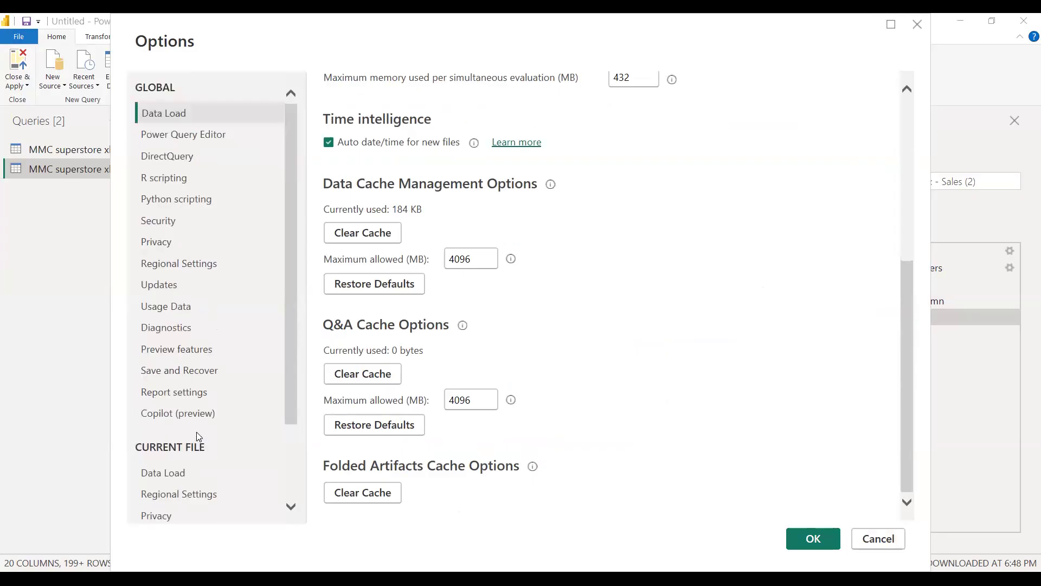
scroll(197, 436, down, 2)
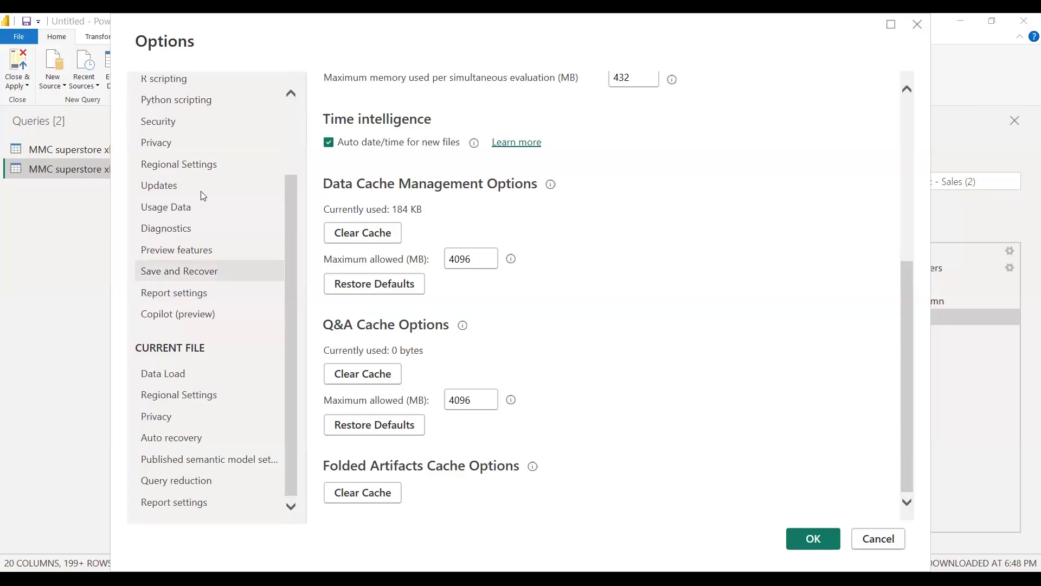
Step: Open the global Regional Settings and browse the available application languages, keeping the current selection
click(199, 170)
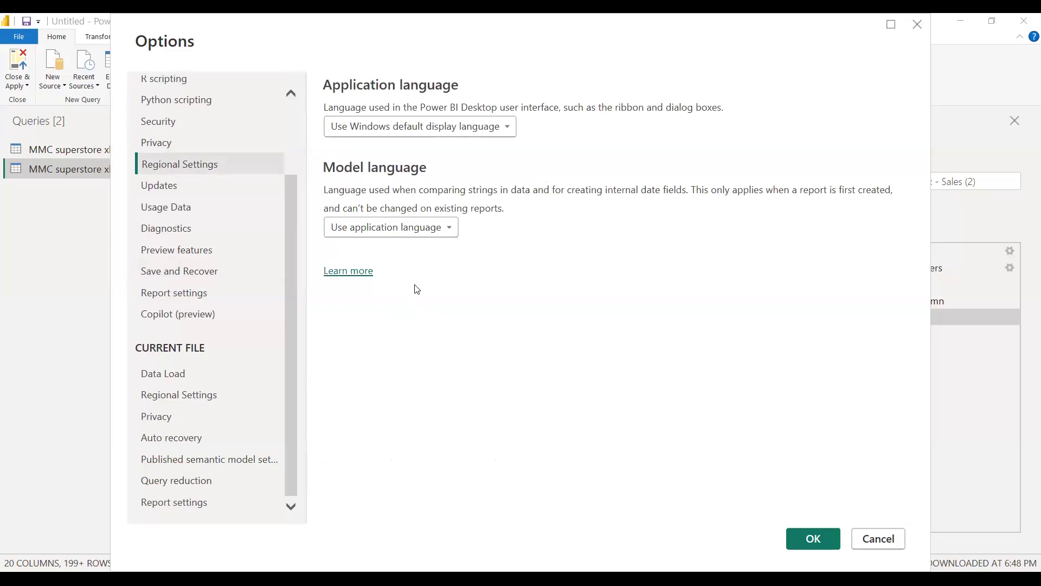
scroll(226, 247, up, 3)
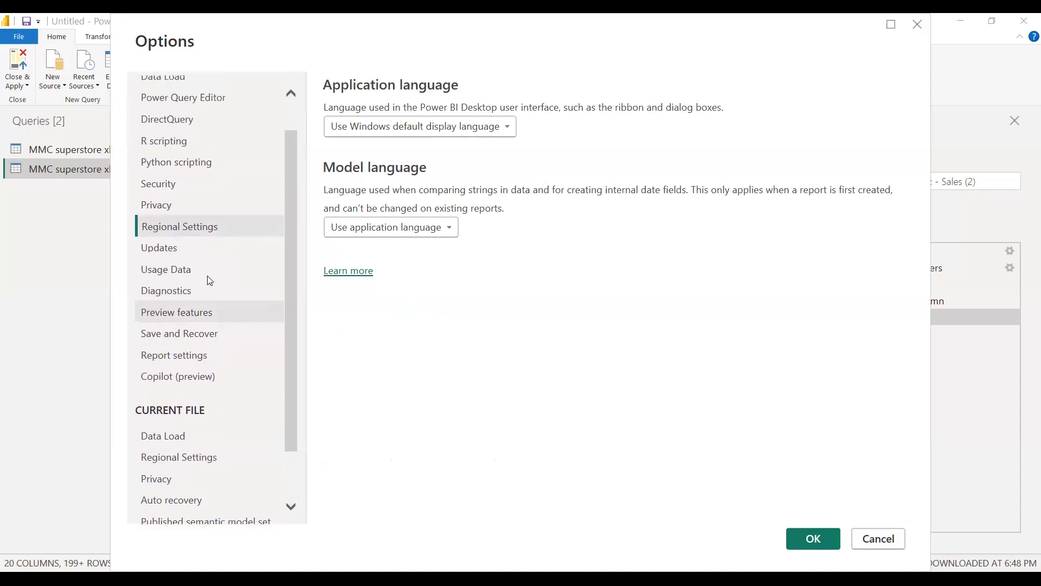
click(175, 355)
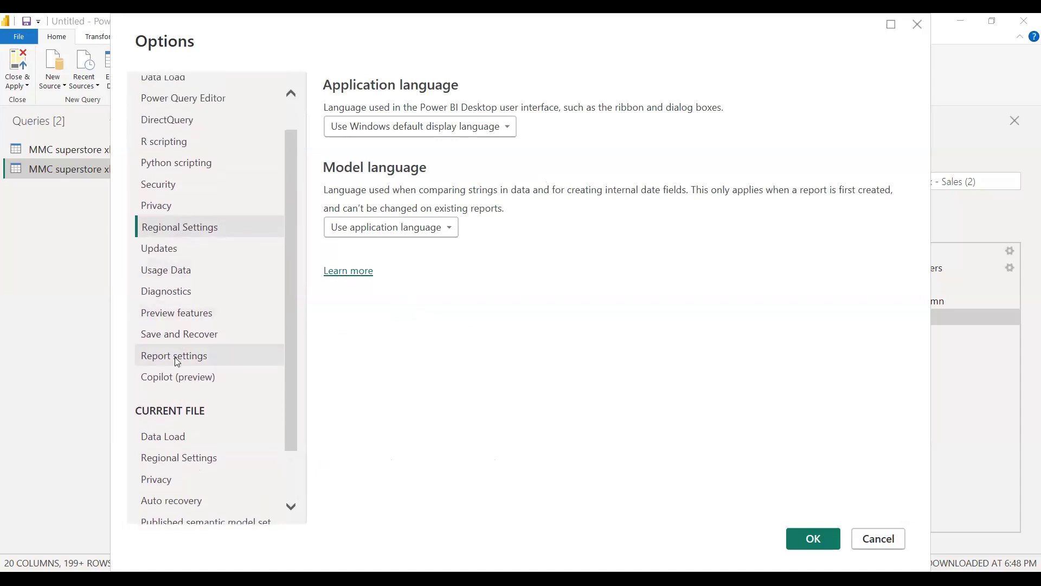
click(178, 228)
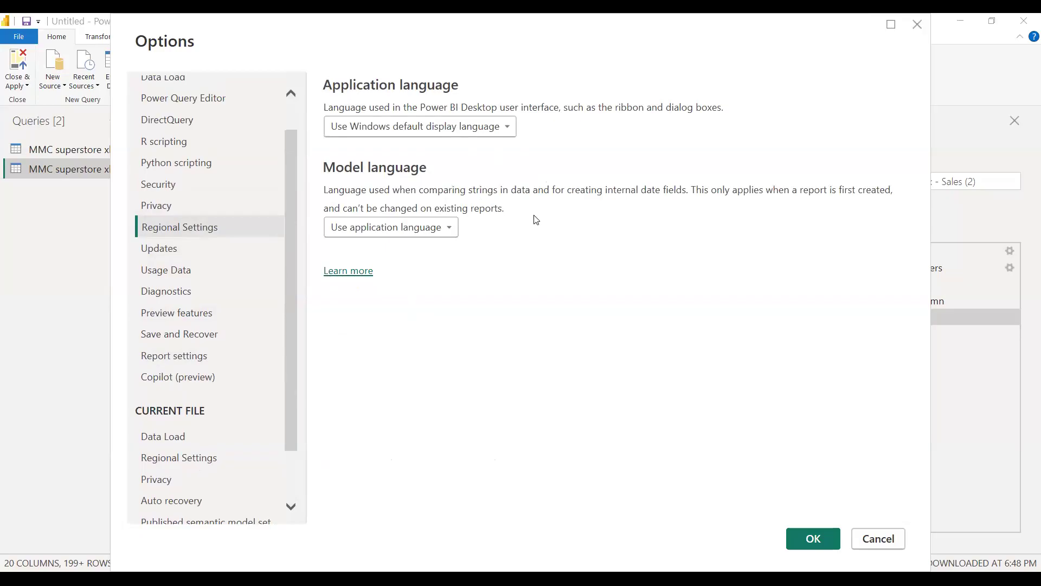
click(512, 134)
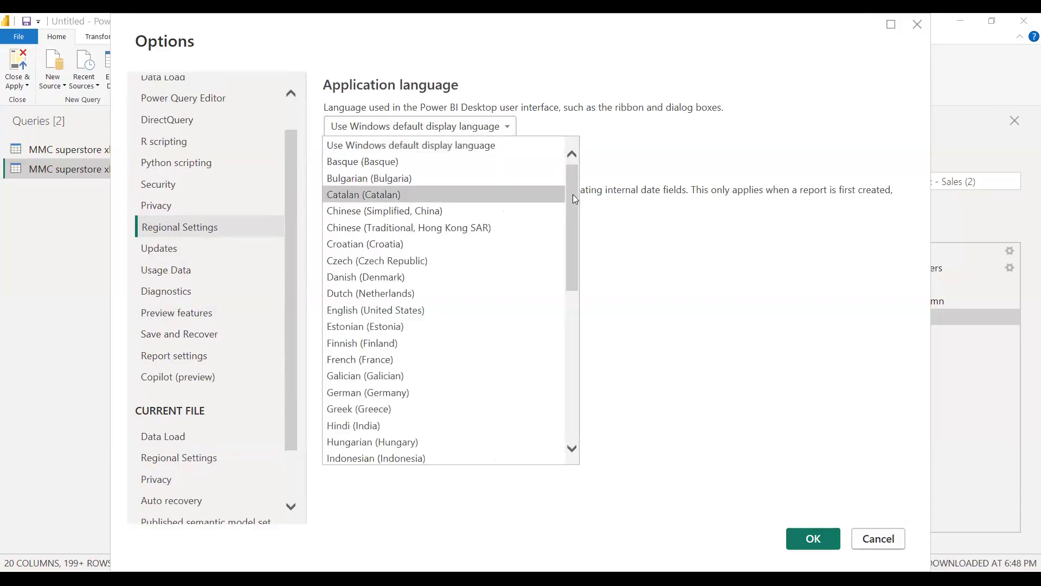
scroll(574, 217, down, 1)
drag(577, 246, 559, 385)
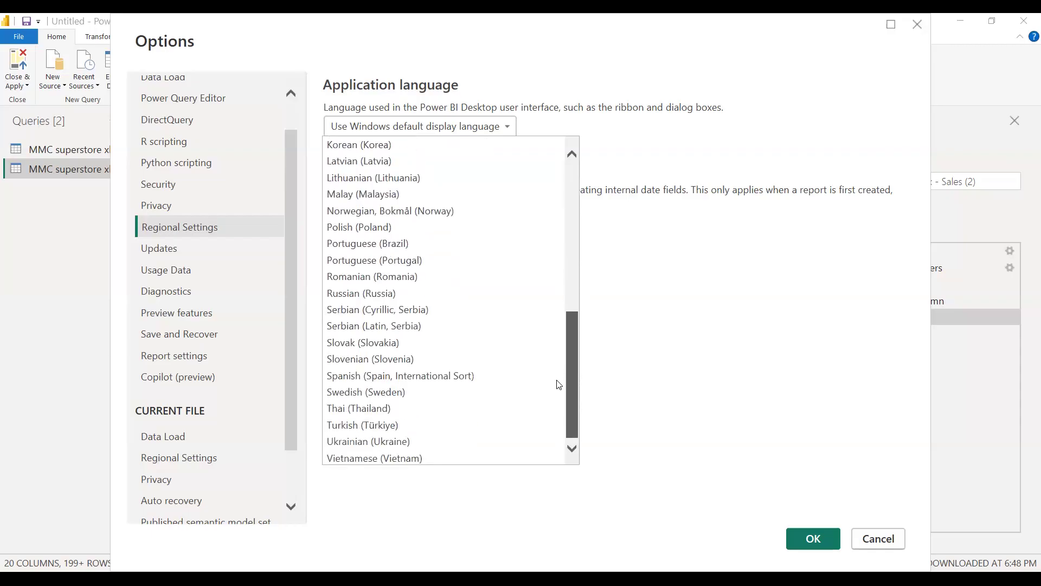
scroll(579, 330, up, 4)
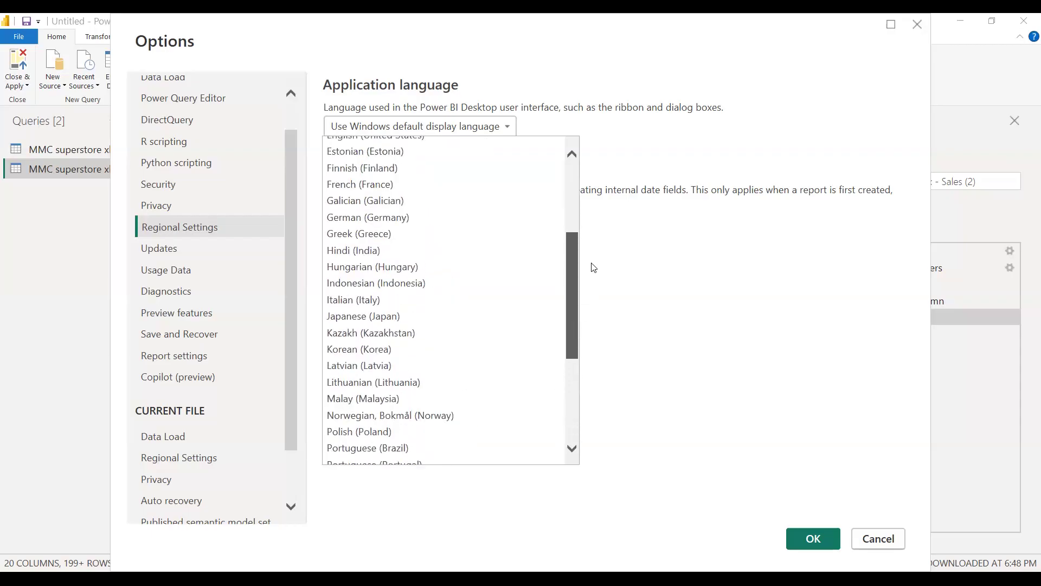
scroll(599, 249, up, 4)
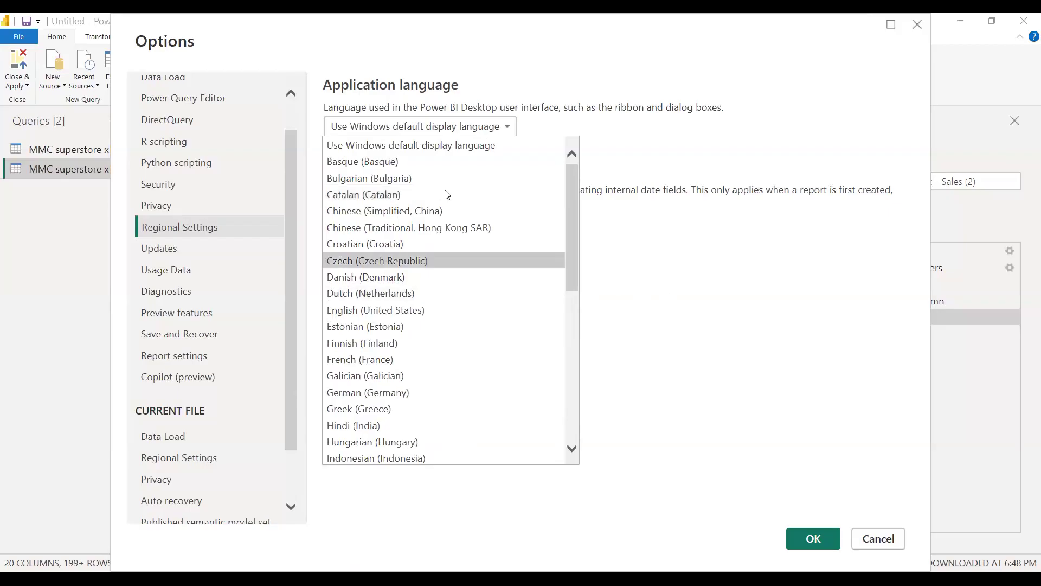
click(249, 199)
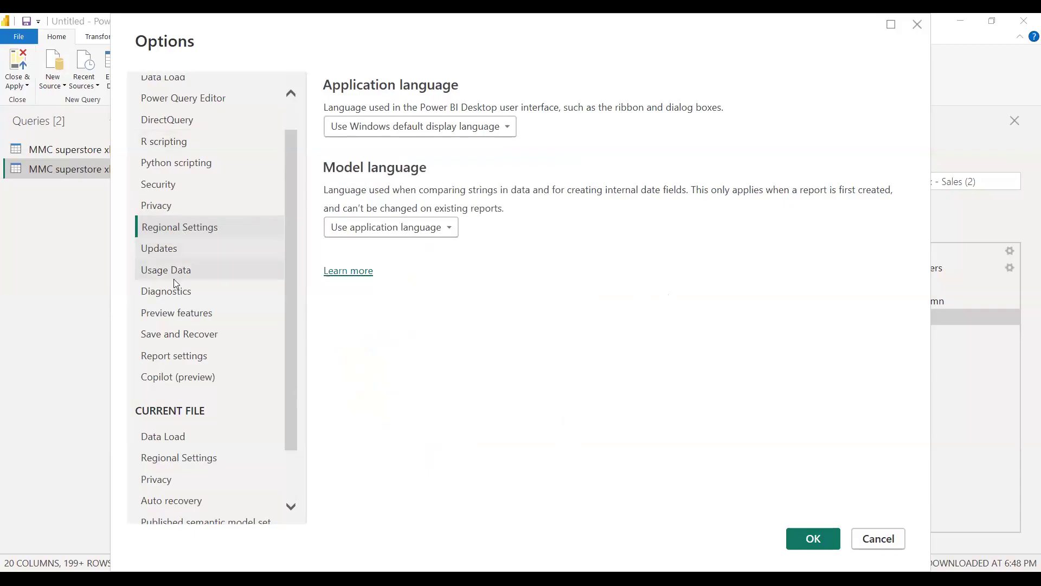
Step: Review the global Power Query Editor and Report settings options and look through the Current File categories
scroll(162, 455, down, 1)
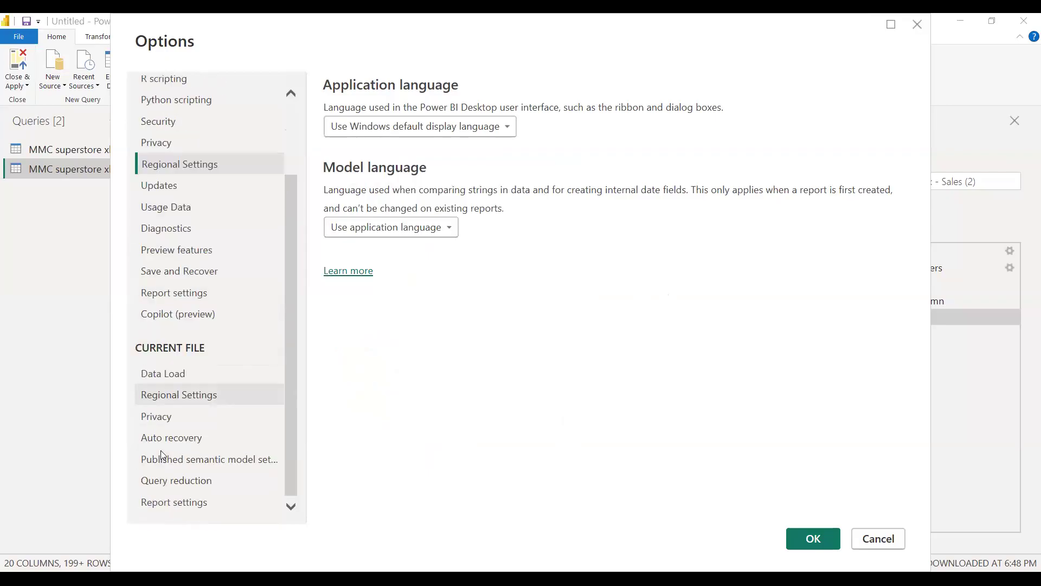
scroll(162, 450, up, 1)
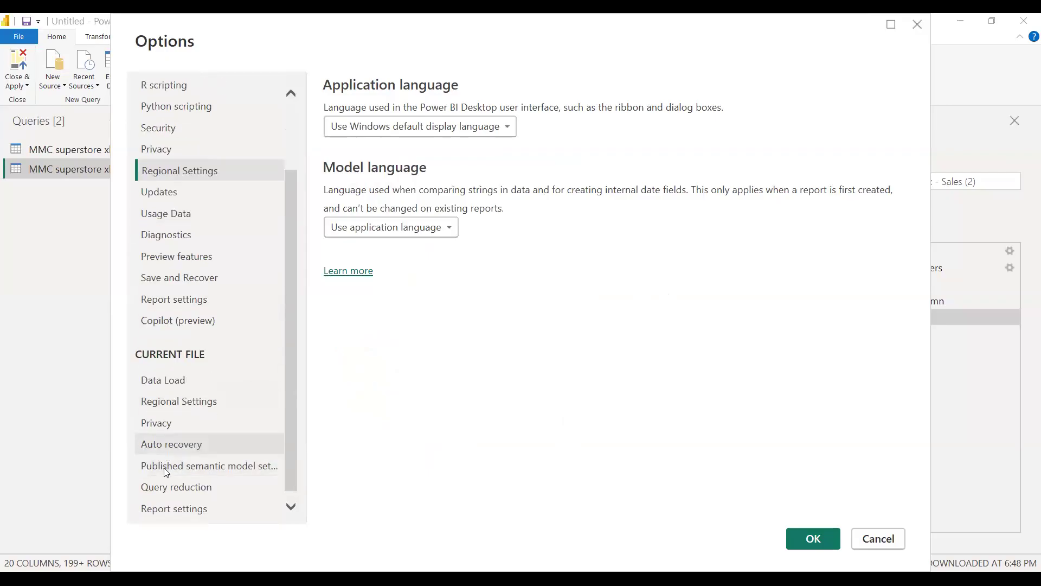
scroll(196, 343, up, 3)
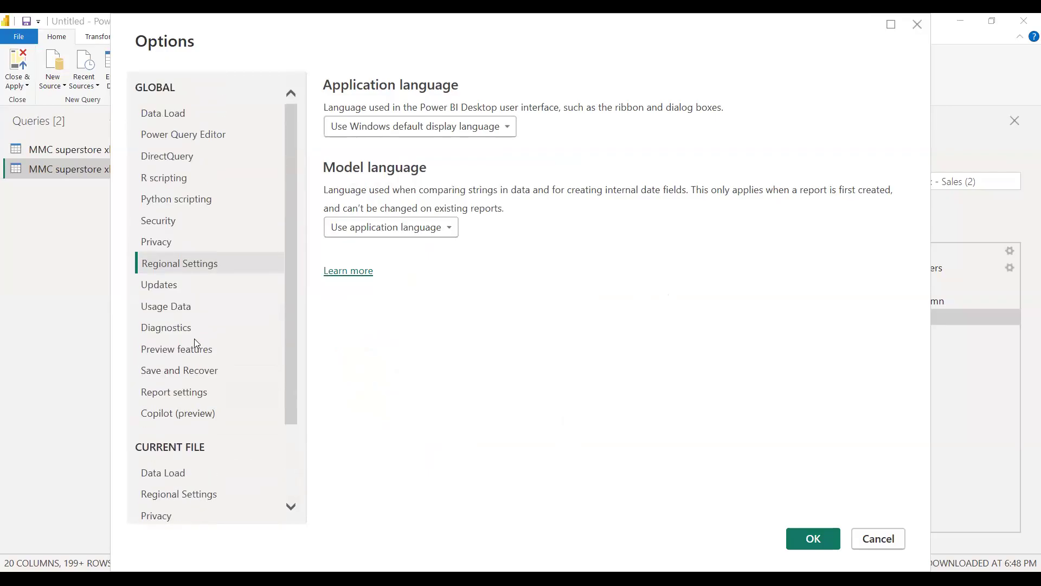
click(200, 134)
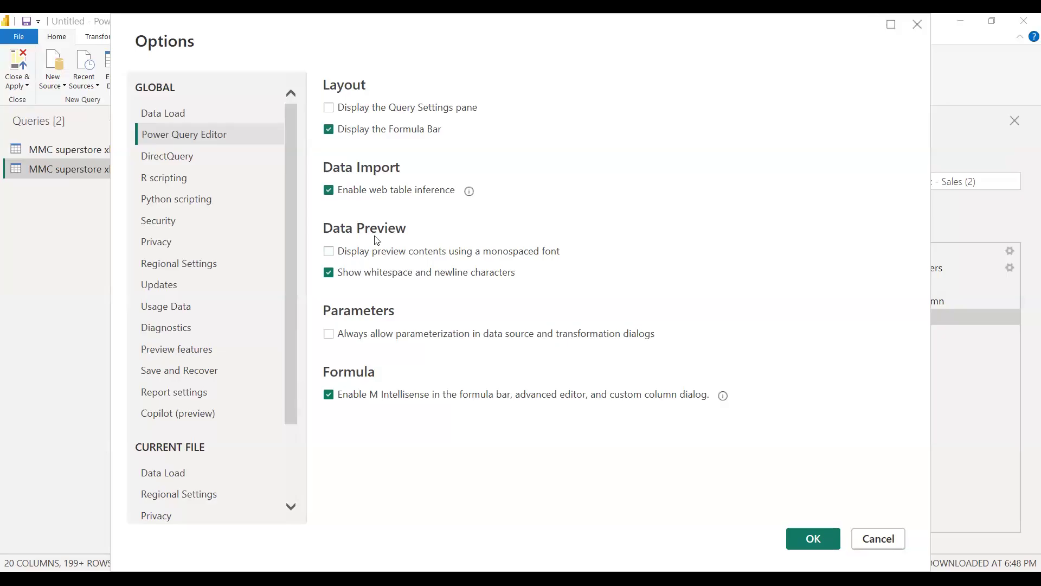
click(210, 397)
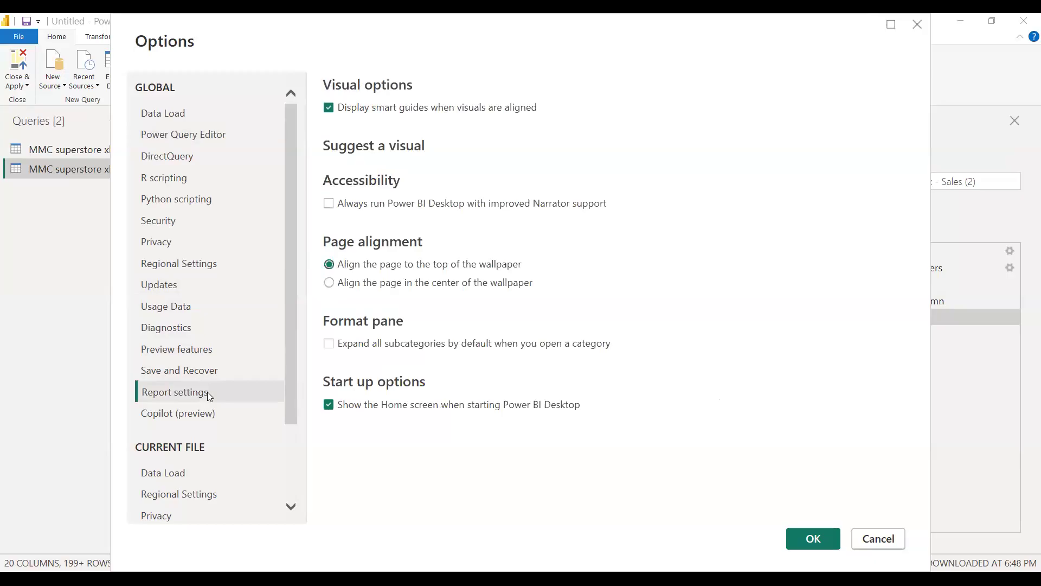
click(220, 136)
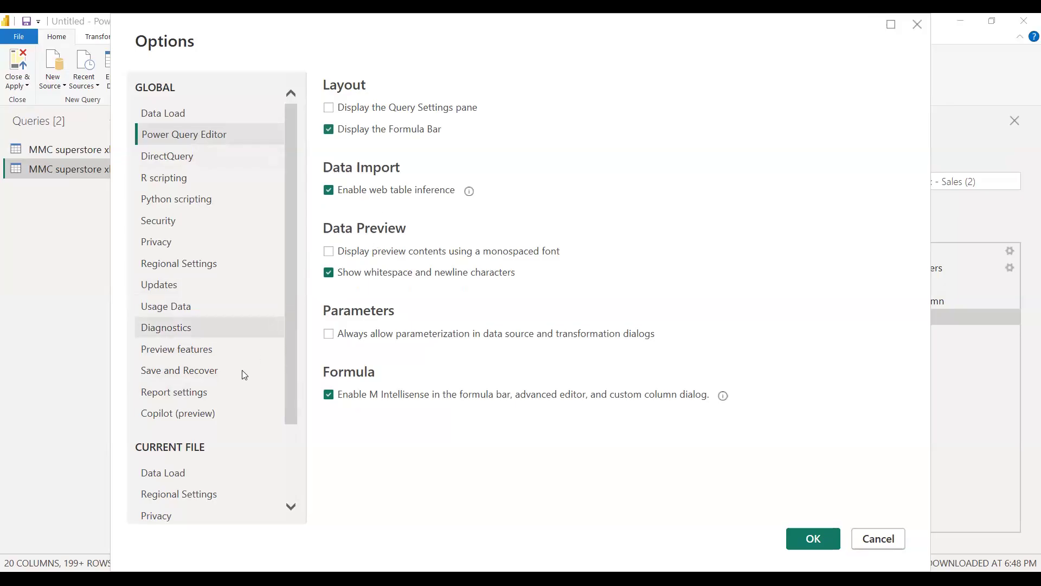
scroll(222, 414, down, 2)
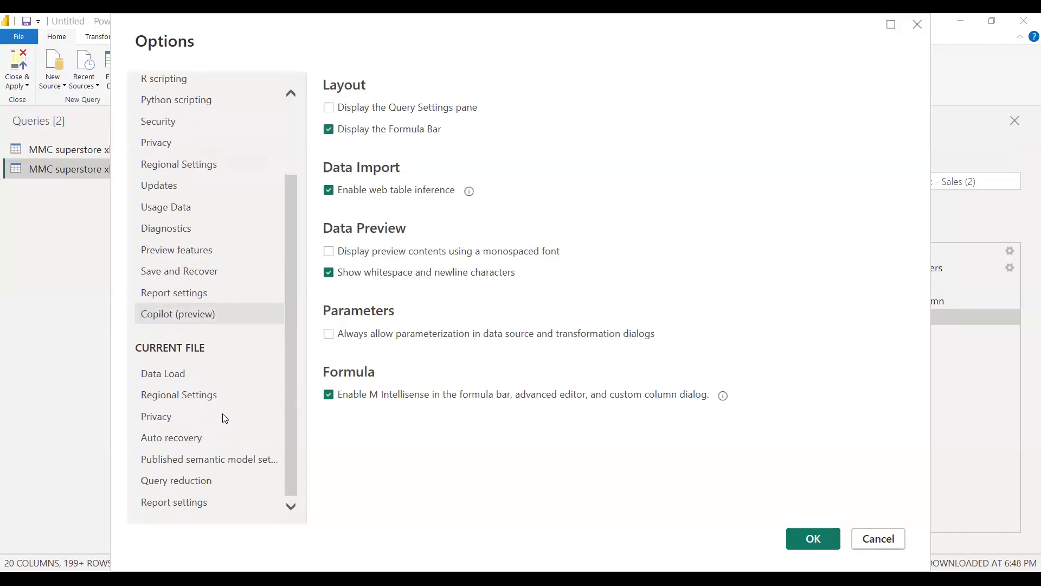
scroll(222, 413, up, 4)
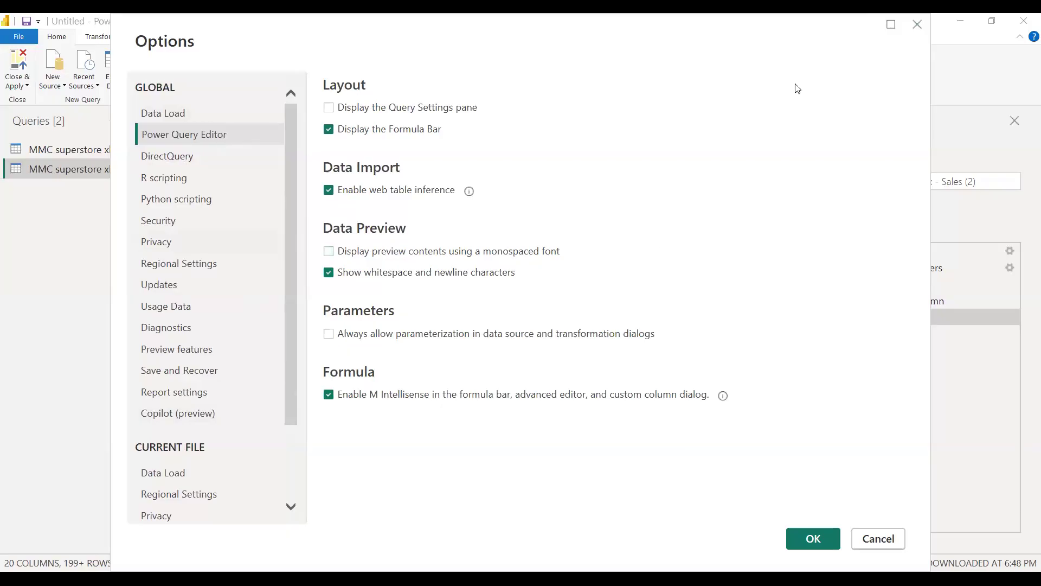
Step: Close the Options dialog and set up a type change with locale for the Order Date - Copy column, with data type Date
click(918, 27)
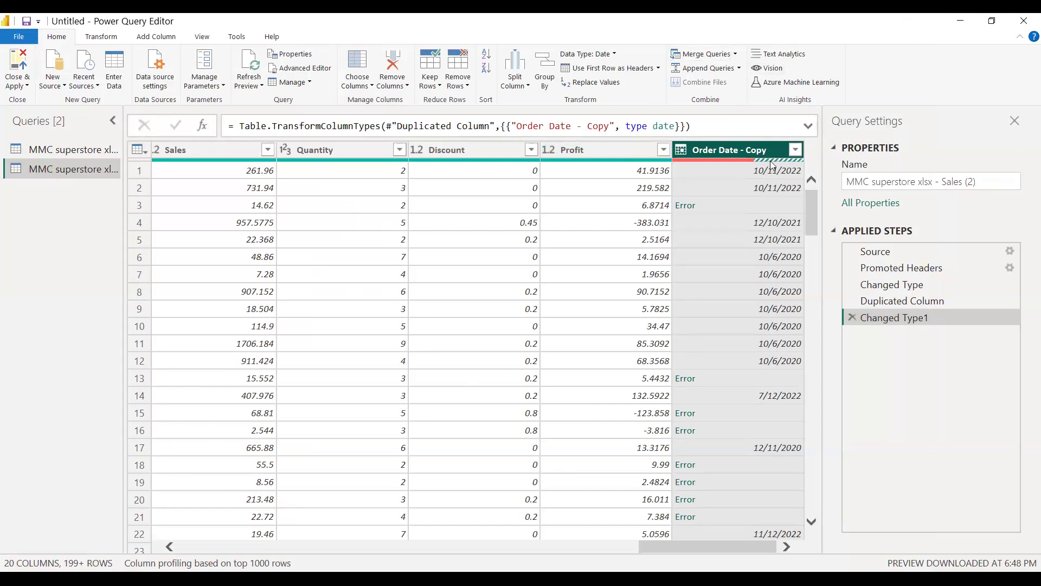
right_click(786, 152)
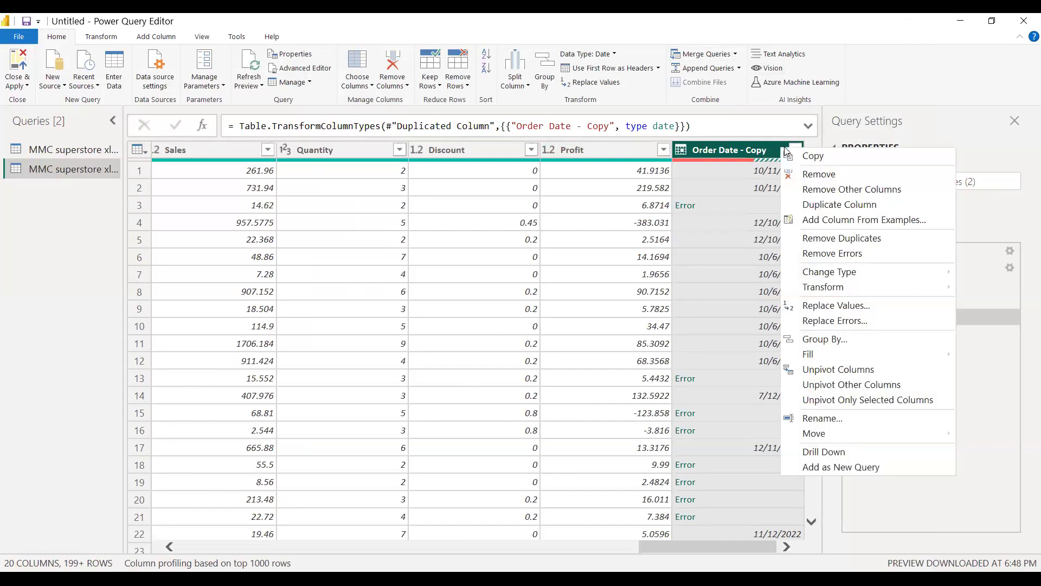
right_click(678, 149)
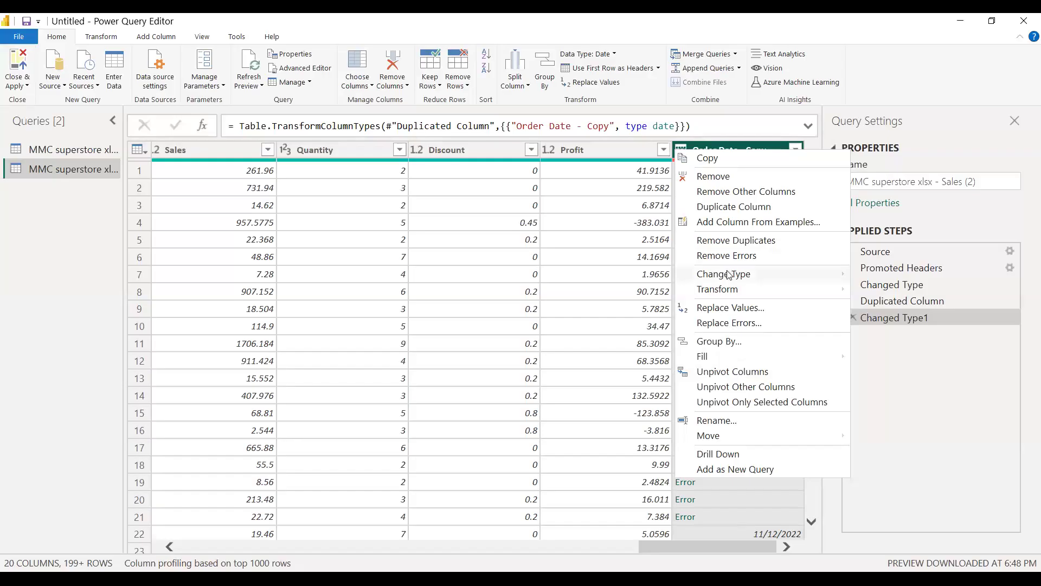
mouse_move(729, 275)
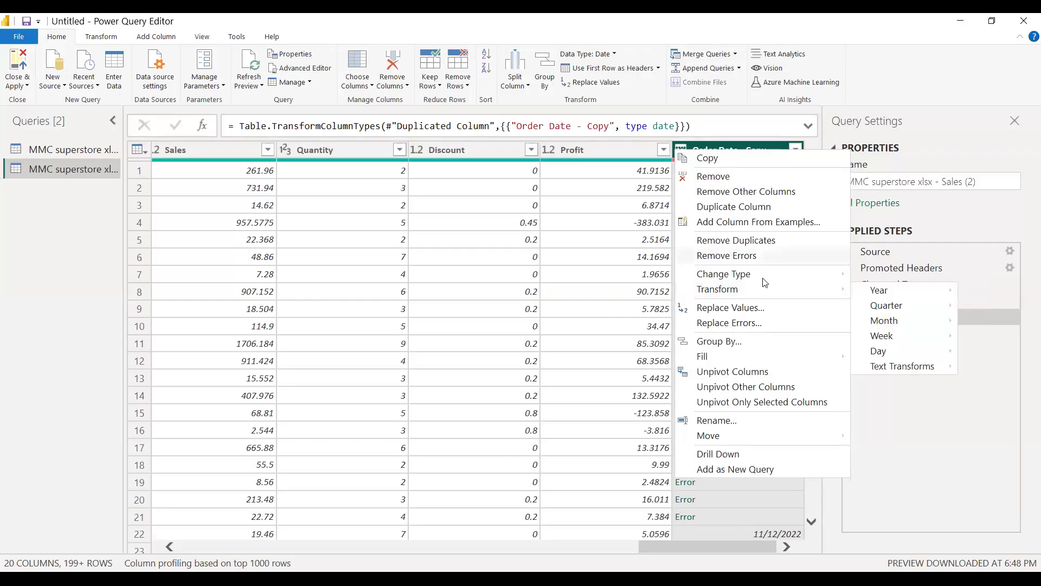
mouse_move(768, 279)
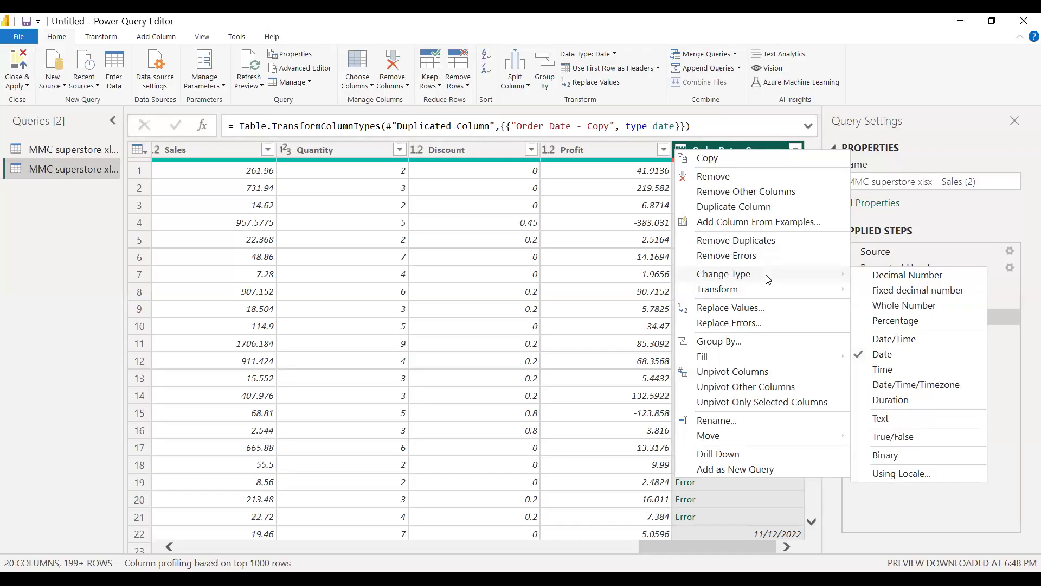
click(904, 476)
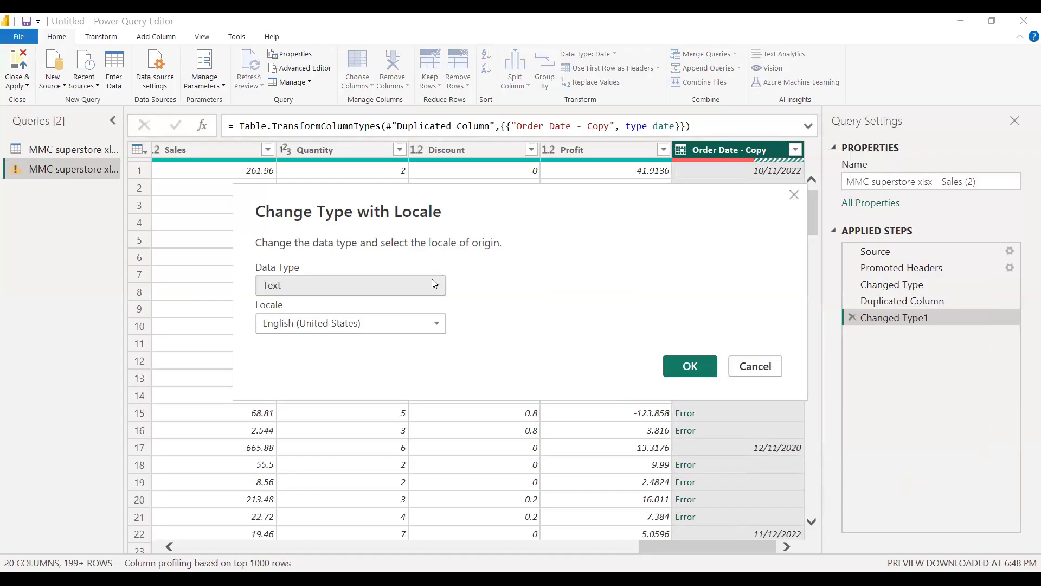
click(434, 283)
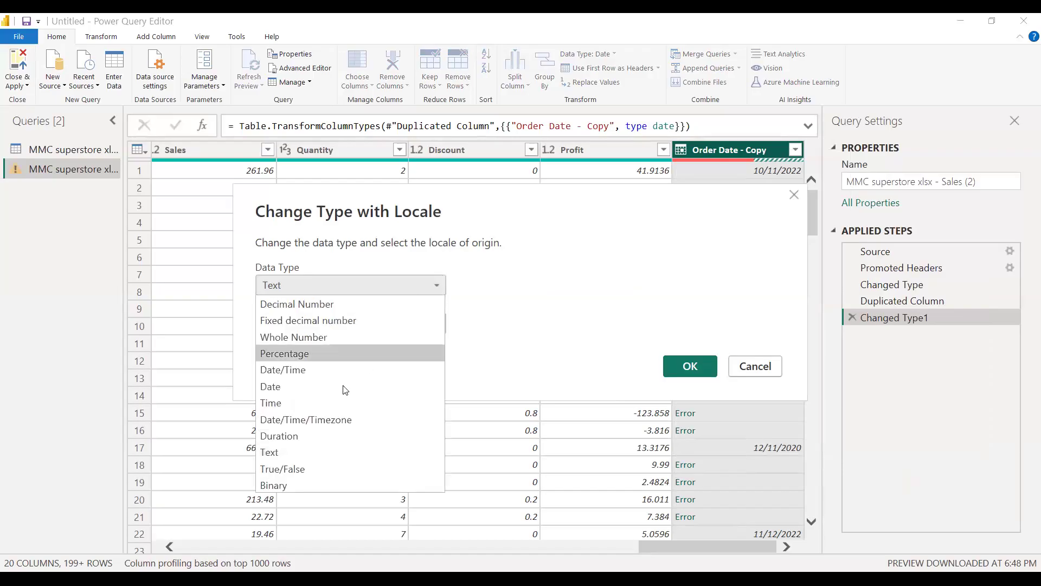
click(314, 388)
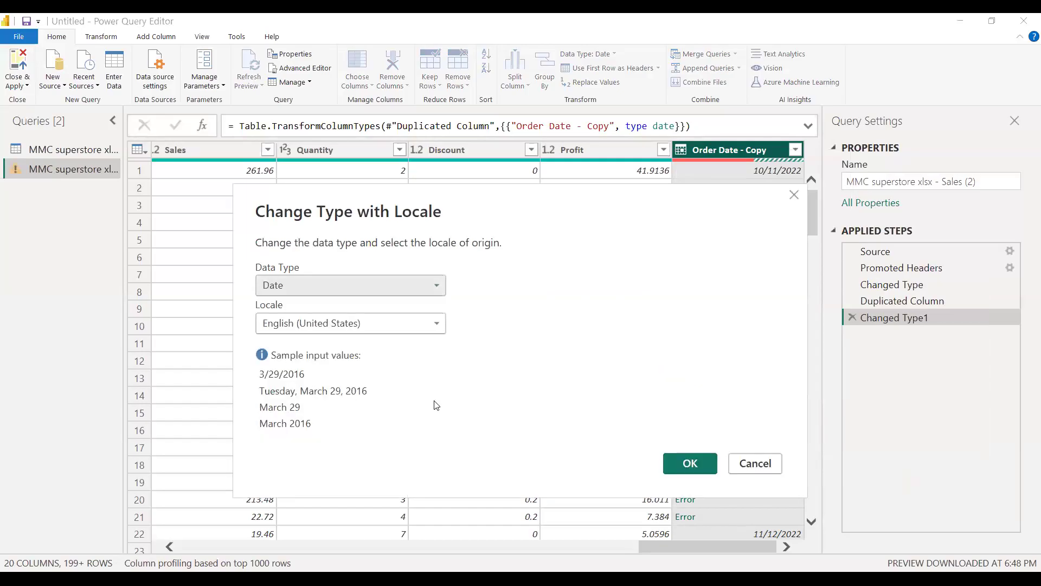
Step: Try Date/Time as the data type in the locale conversion and switch it back to Date
click(443, 293)
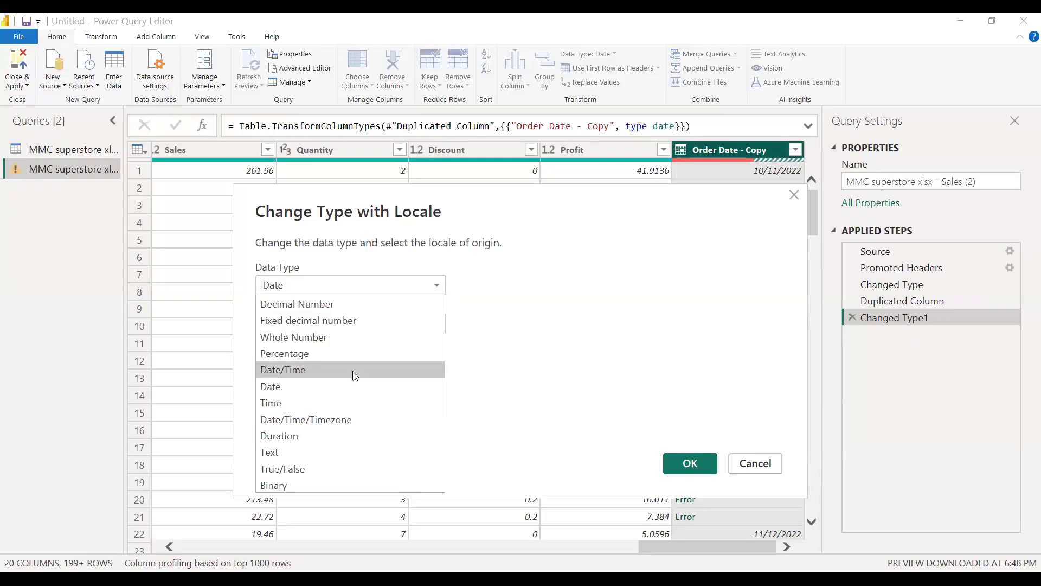
click(354, 373)
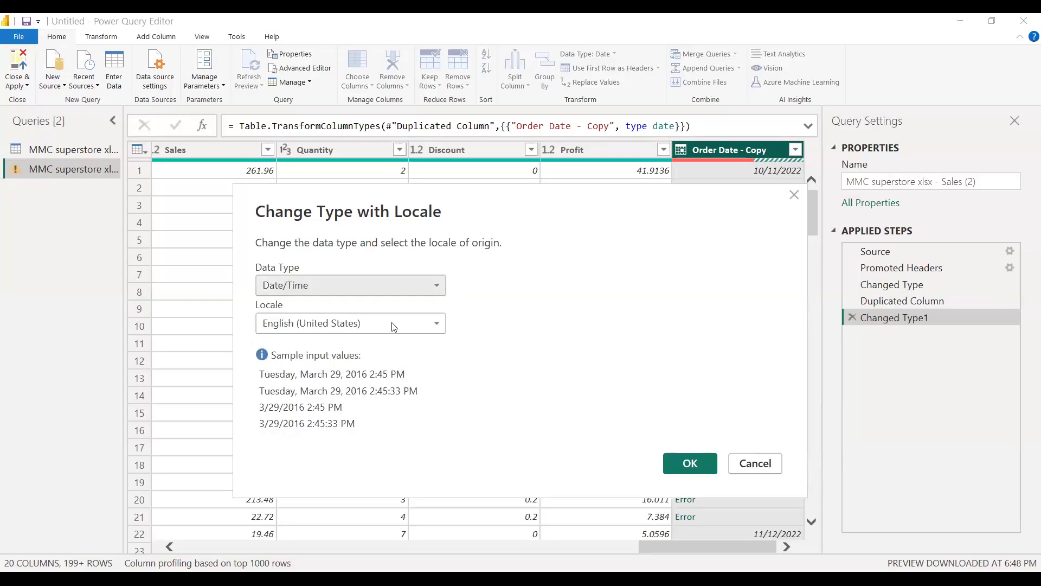
click(438, 286)
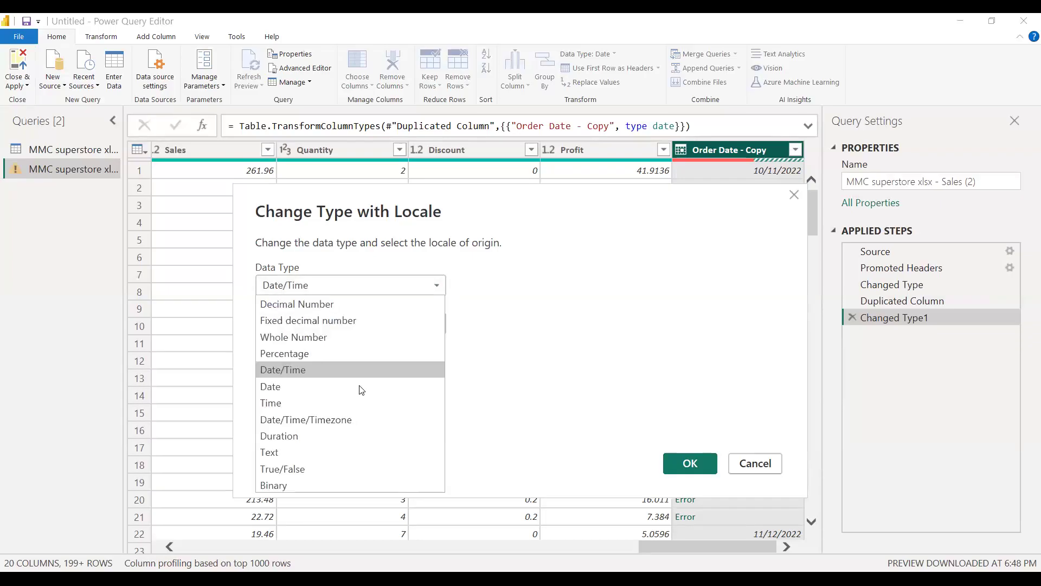
click(359, 386)
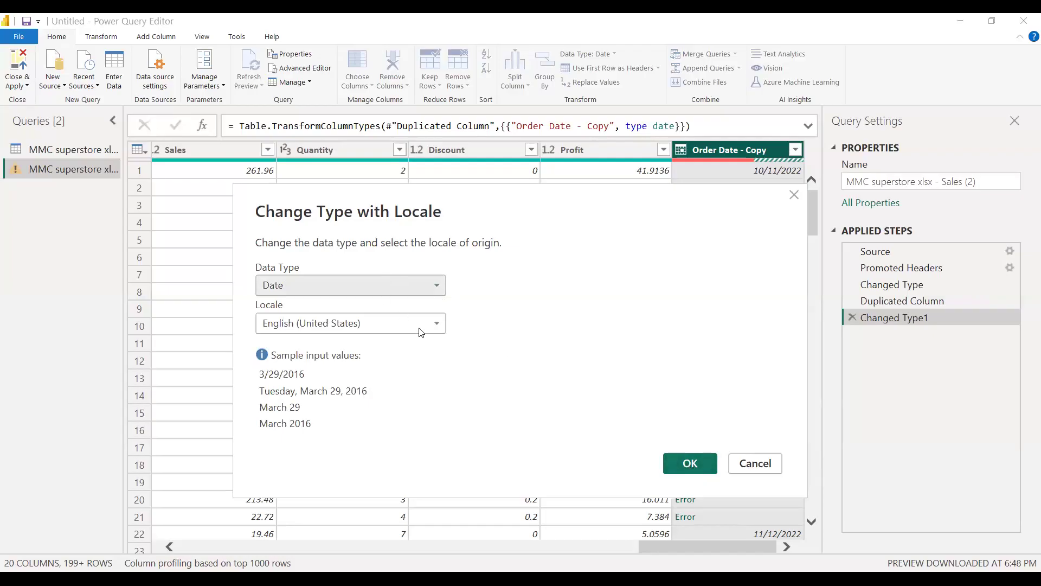
Step: Look through the available locales for the Order Date - Copy conversion, including the entries starting with I, G, M and N
click(438, 324)
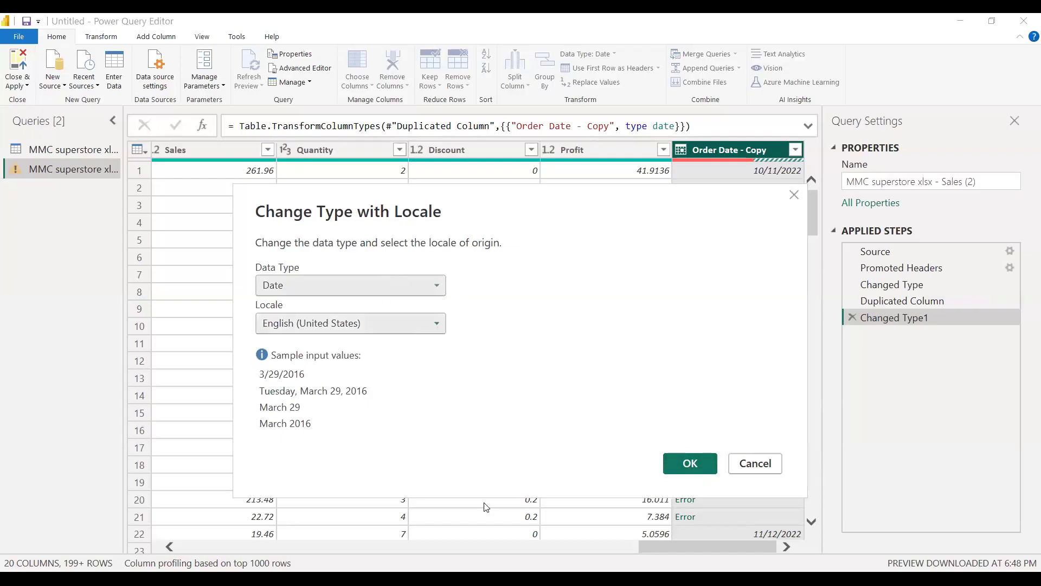
scroll(484, 507, down, 15)
scroll(484, 506, down, 20)
key(i)
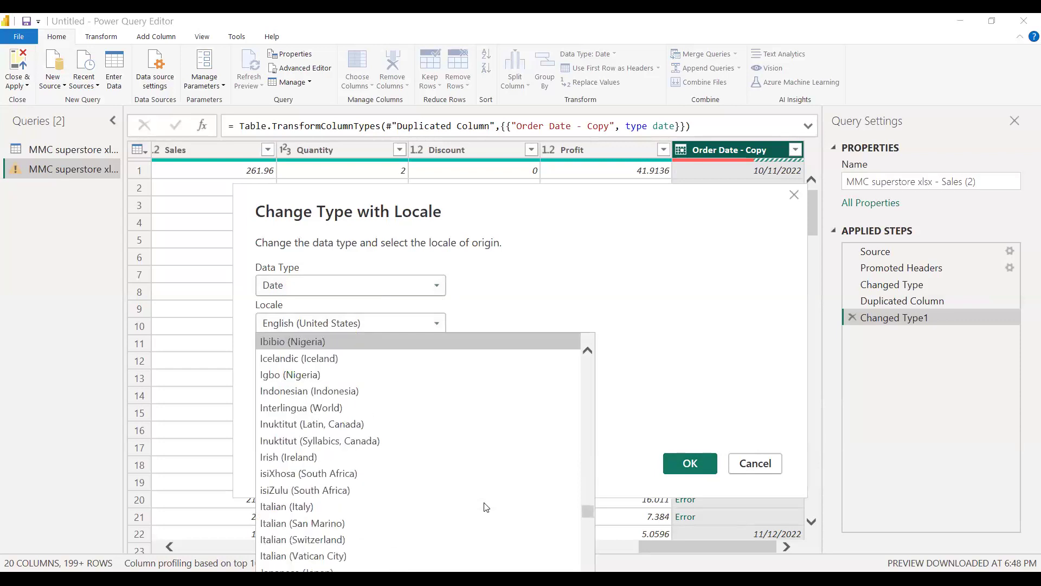
key(g)
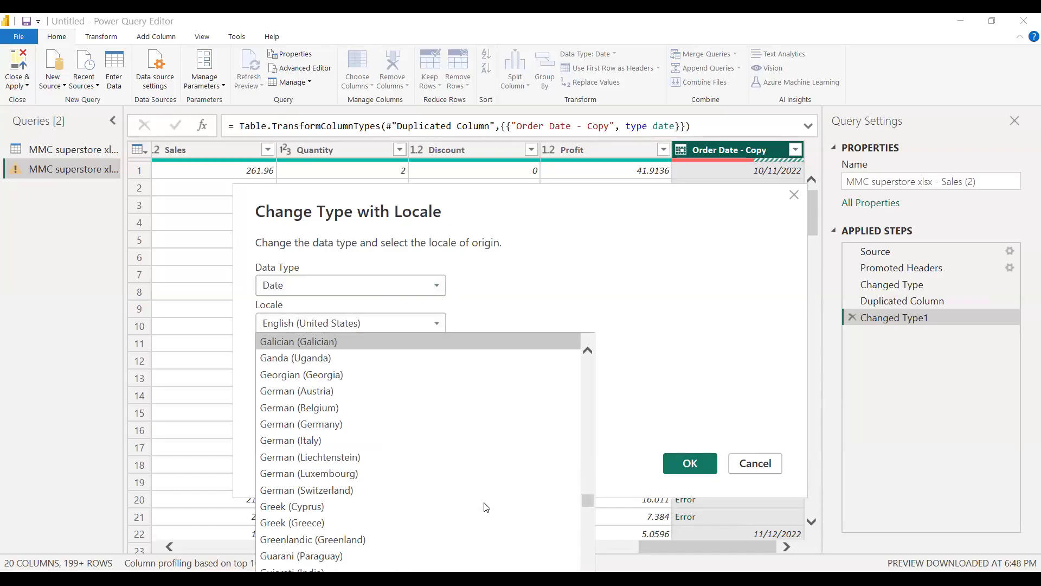
scroll(486, 506, down, 15)
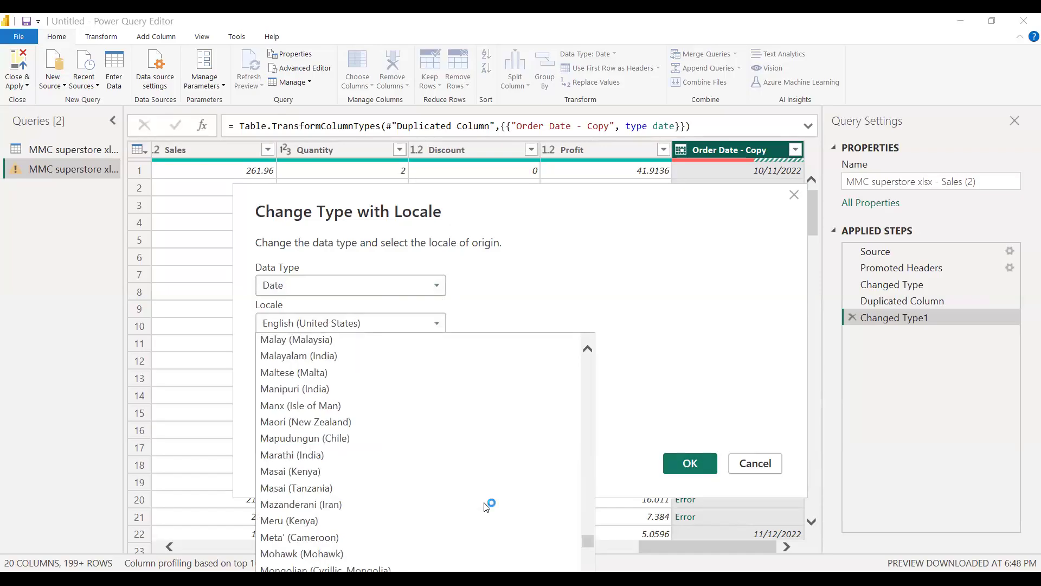
drag(587, 540, 591, 556)
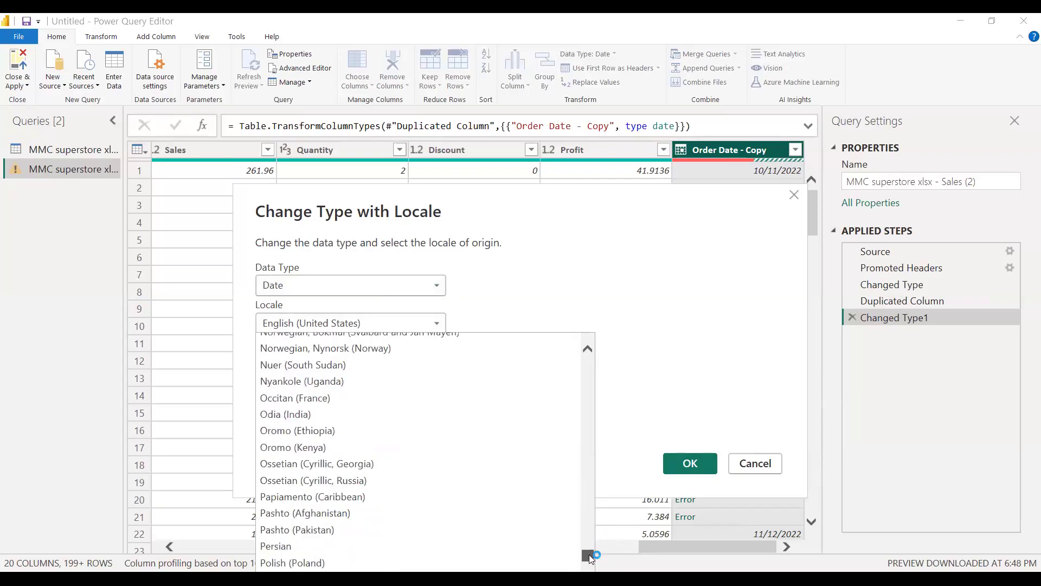
scroll(491, 455, up, 2)
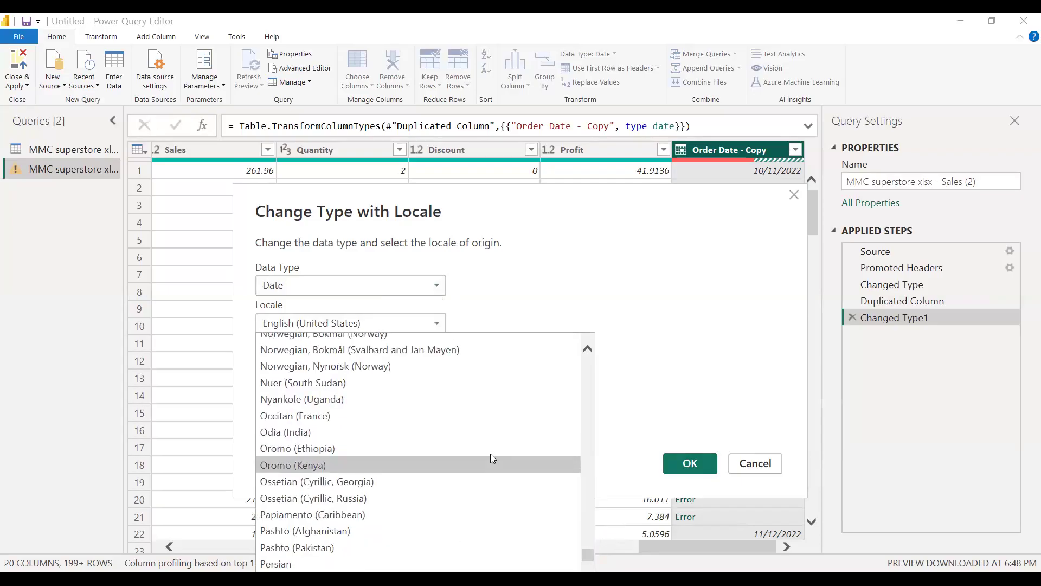
scroll(491, 458, up, 3)
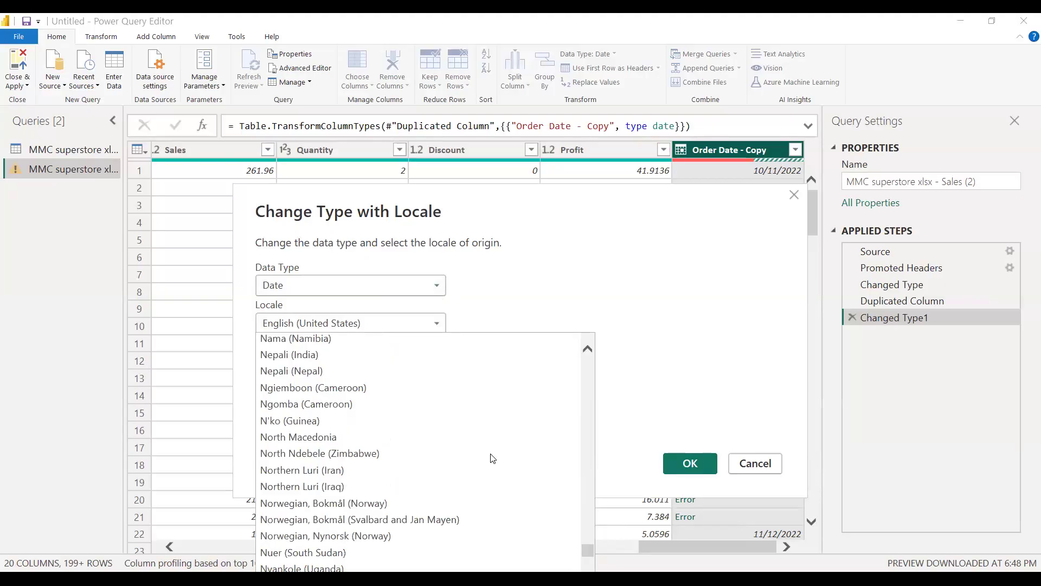
scroll(493, 458, up, 2)
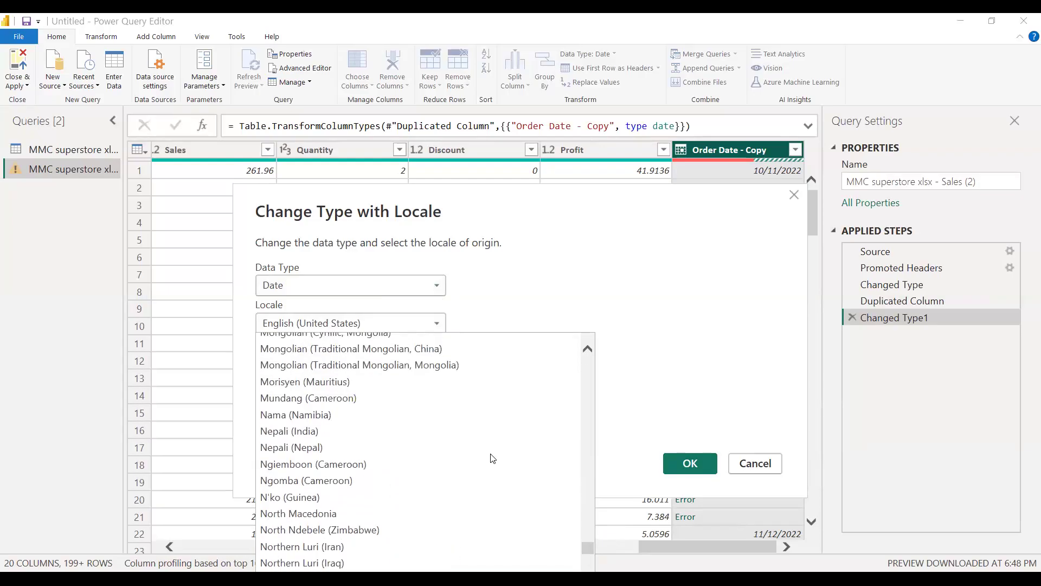
scroll(492, 459, down, 4)
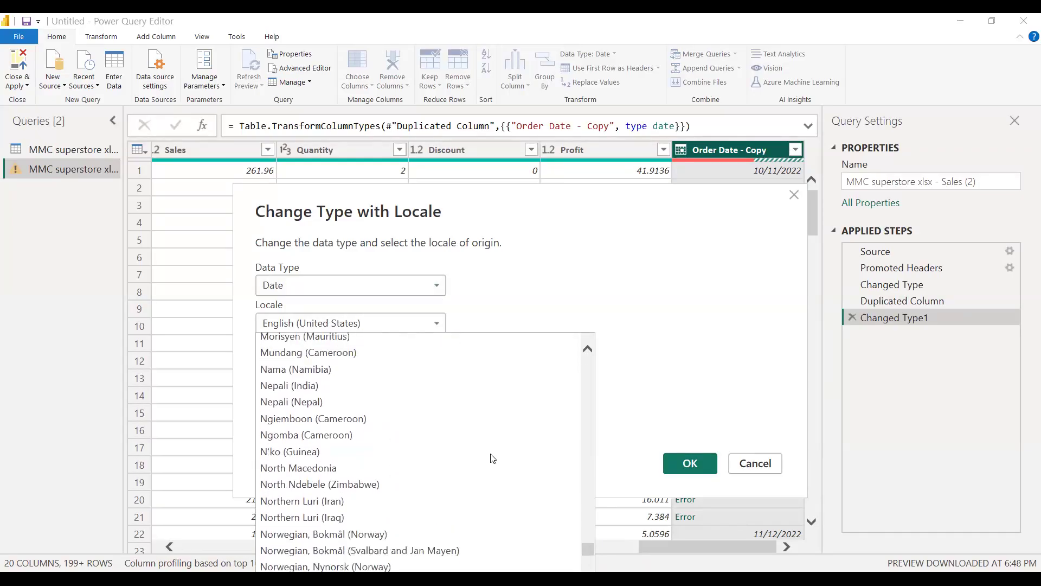
scroll(492, 459, up, 10)
scroll(492, 459, up, 20)
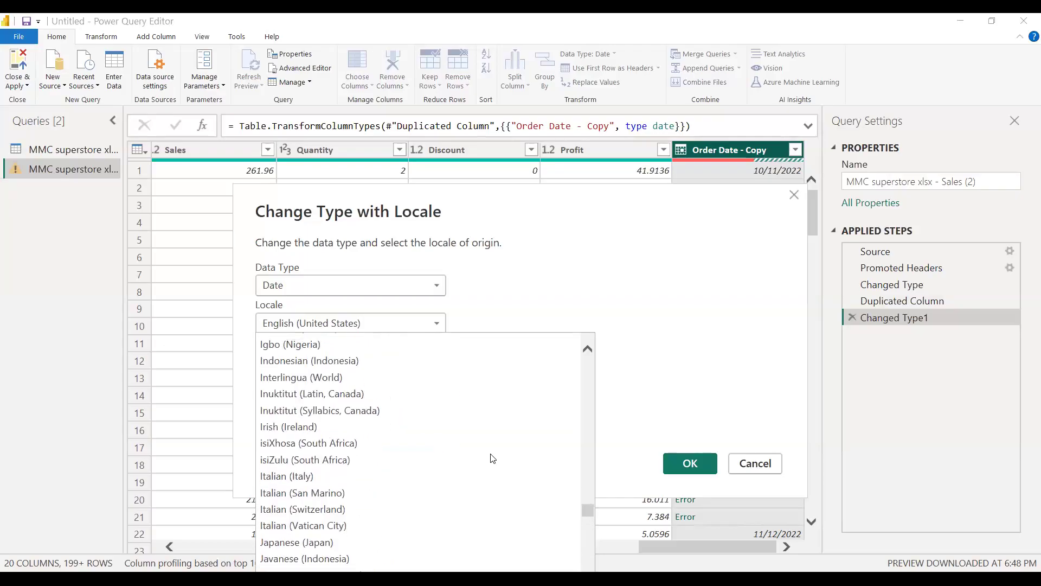
scroll(492, 458, up, 10)
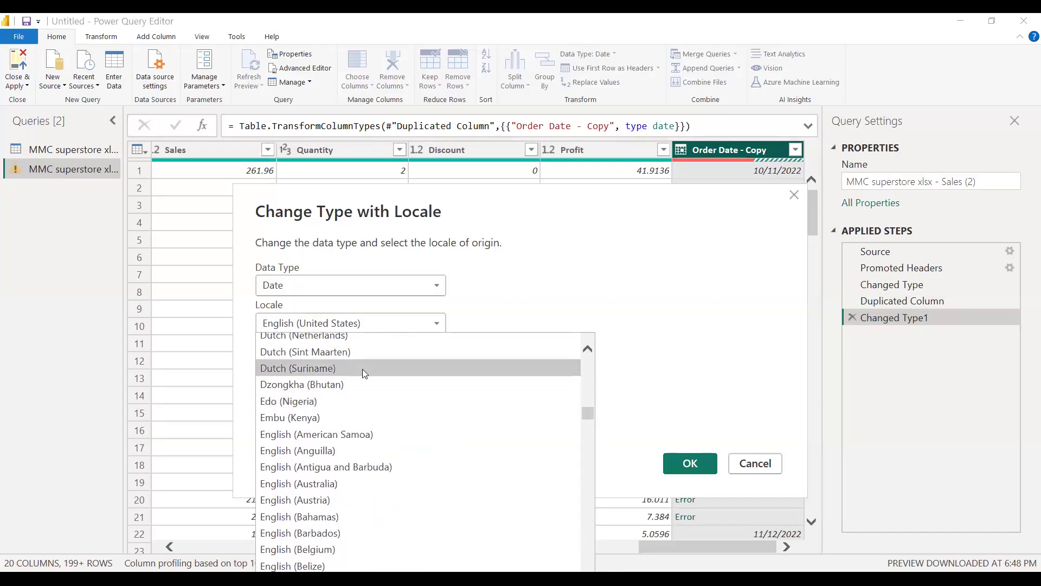
scroll(401, 363, up, 20)
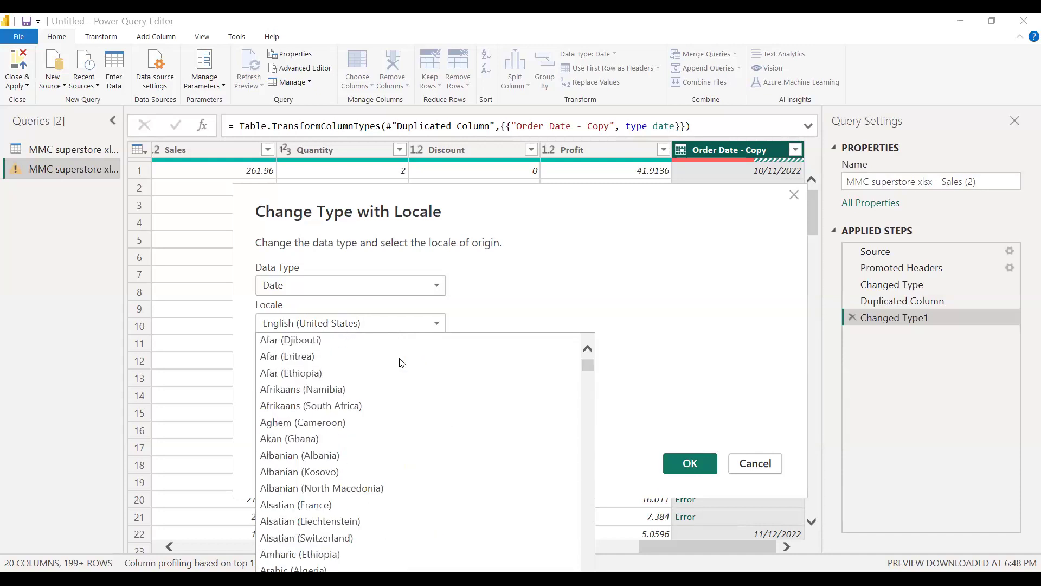
Step: Try to convert the already date-typed Order Date - Copy column to Date using the English (Europe) locale
scroll(509, 442, down, 13)
scroll(512, 444, down, 20)
scroll(511, 444, down, 10)
scroll(512, 444, down, 8)
scroll(511, 444, up, 5)
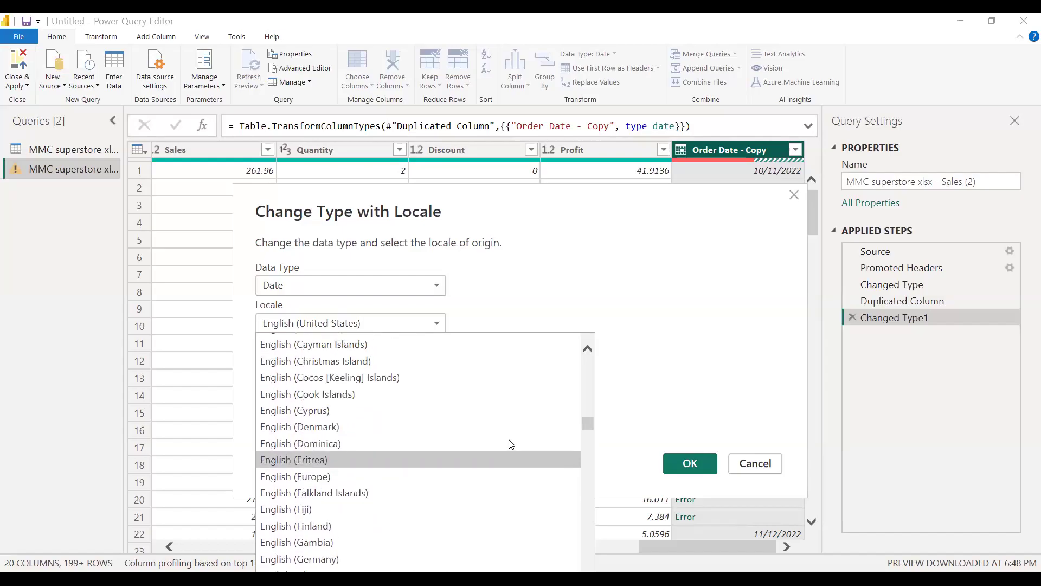
click(287, 479)
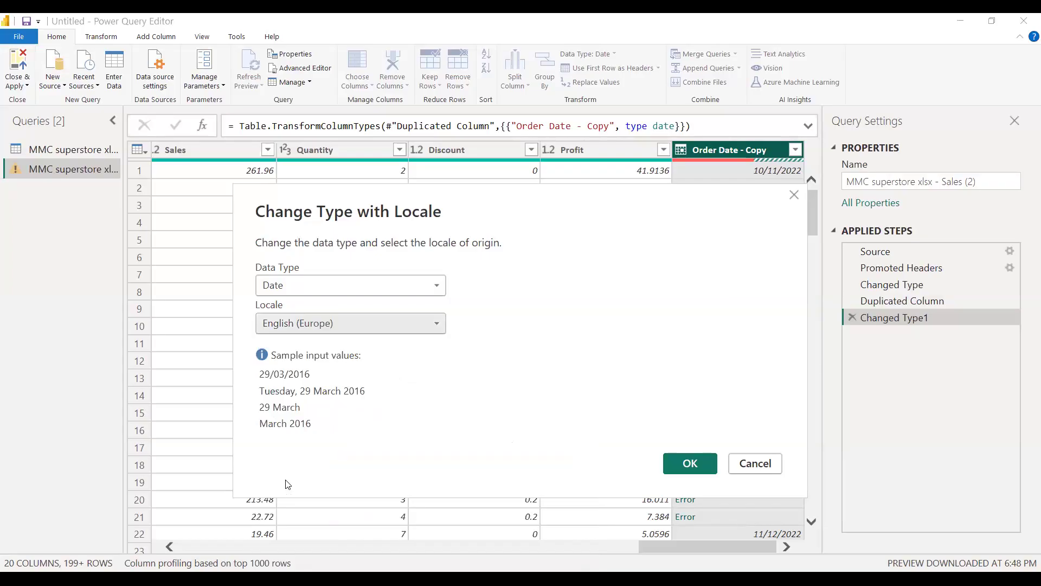
click(690, 464)
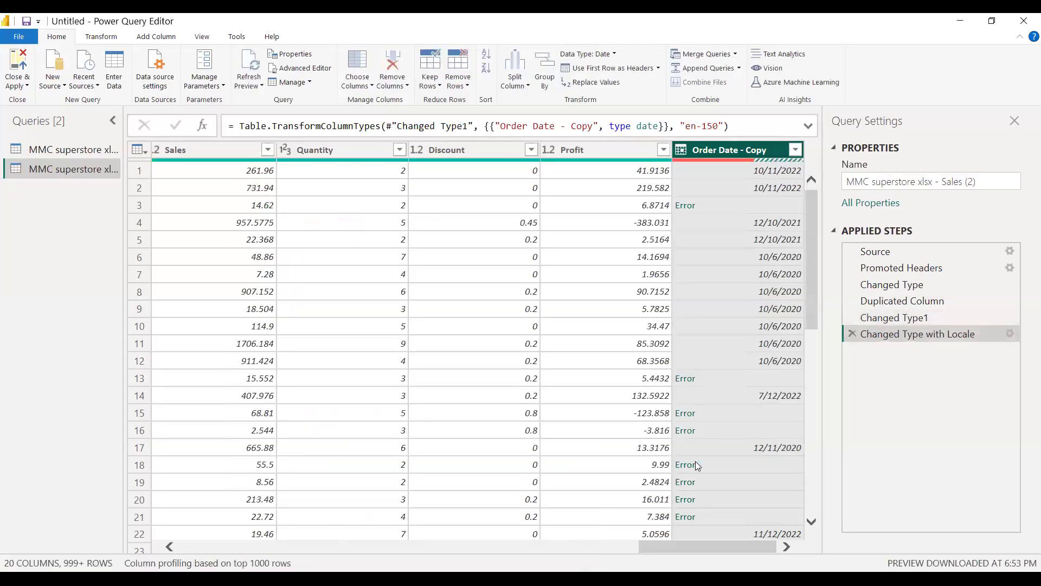
Step: Remove the Changed Type with Locale and Changed Type1 steps from the query's applied steps
click(852, 334)
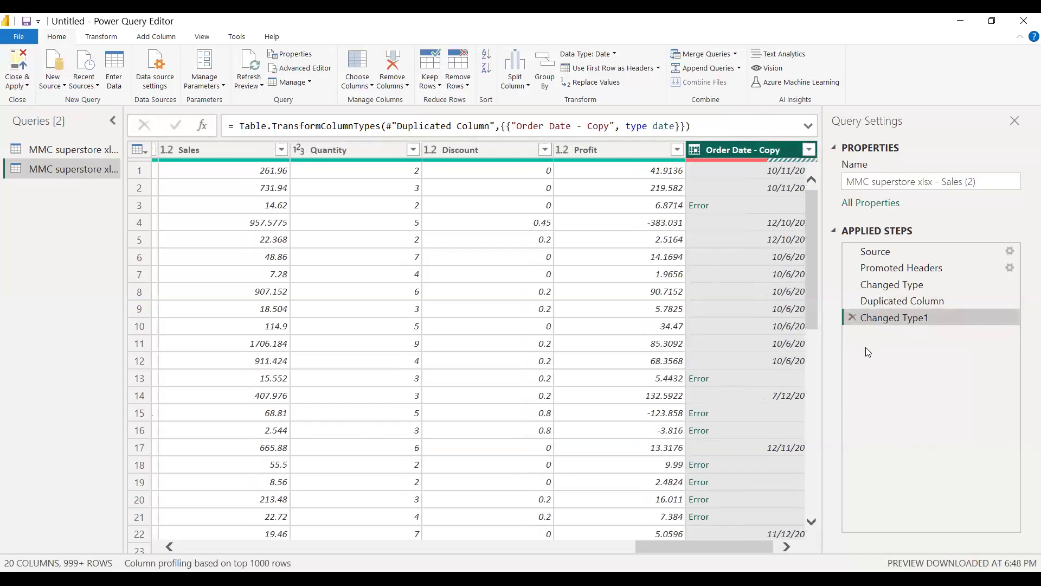
click(852, 319)
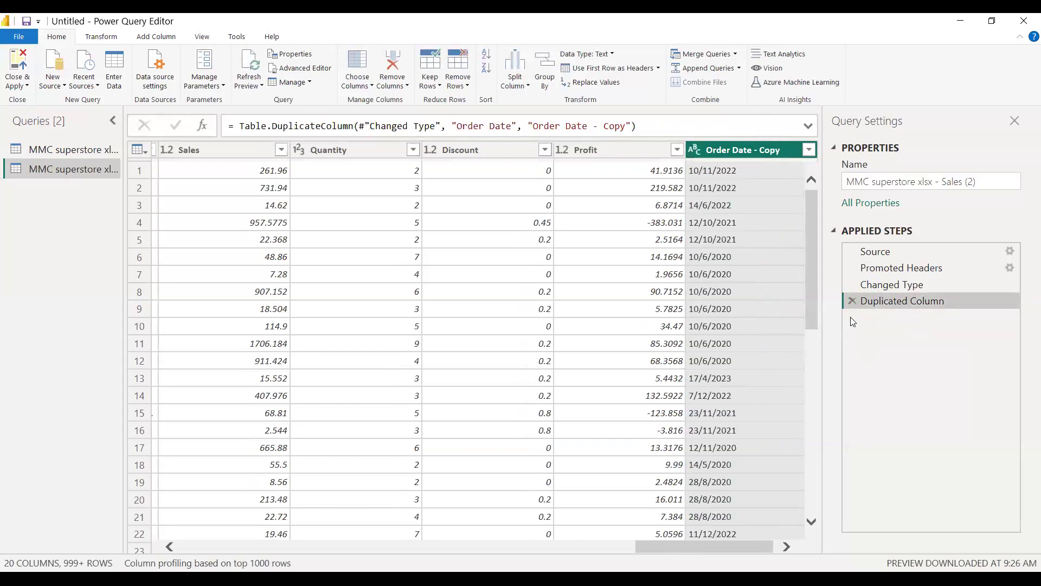
Step: Try changing the Order Date - Copy text column directly to Date without a locale, and delete that type-change step
right_click(785, 148)
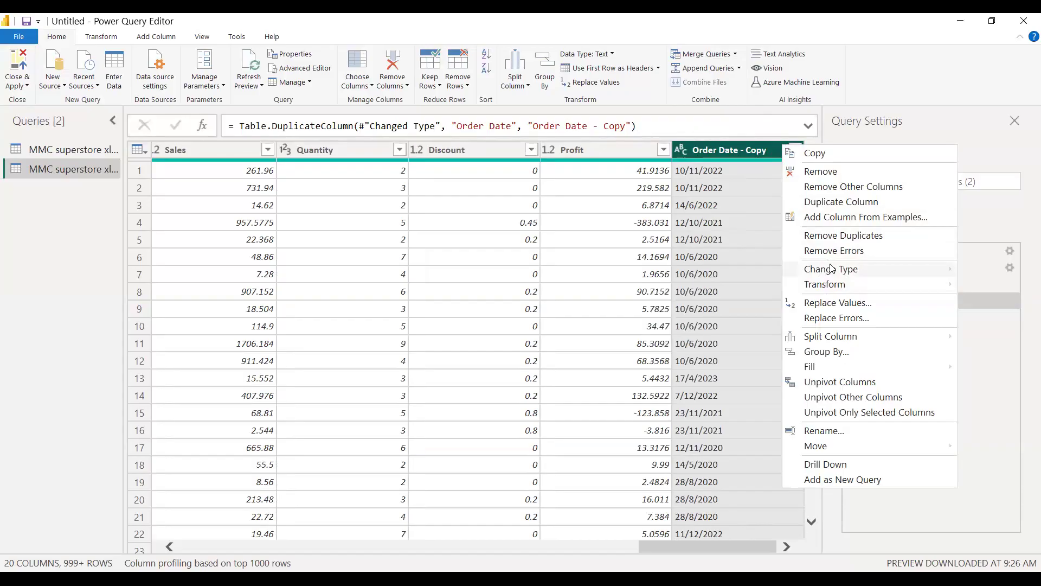
mouse_move(829, 268)
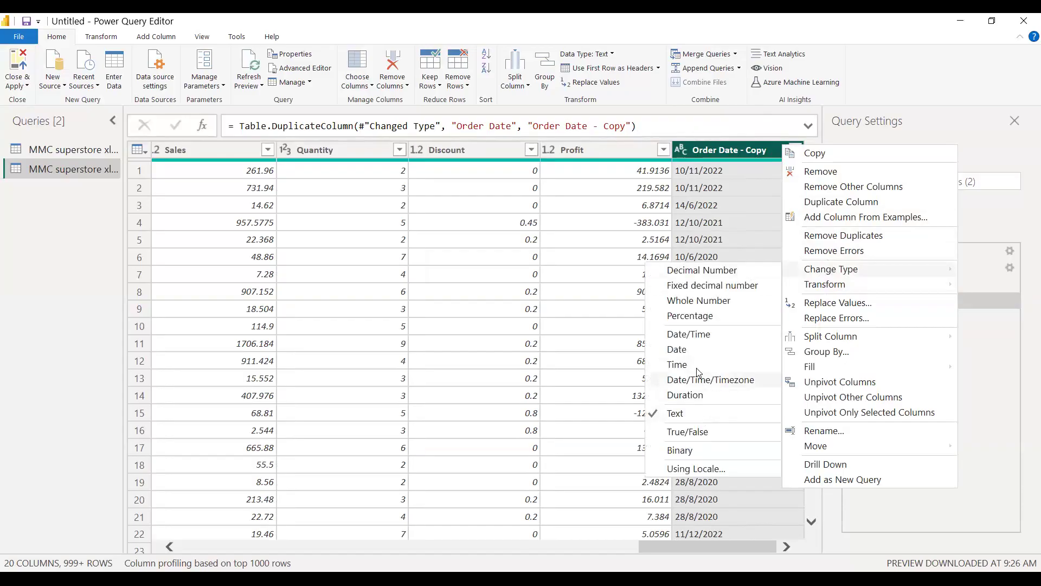
click(685, 353)
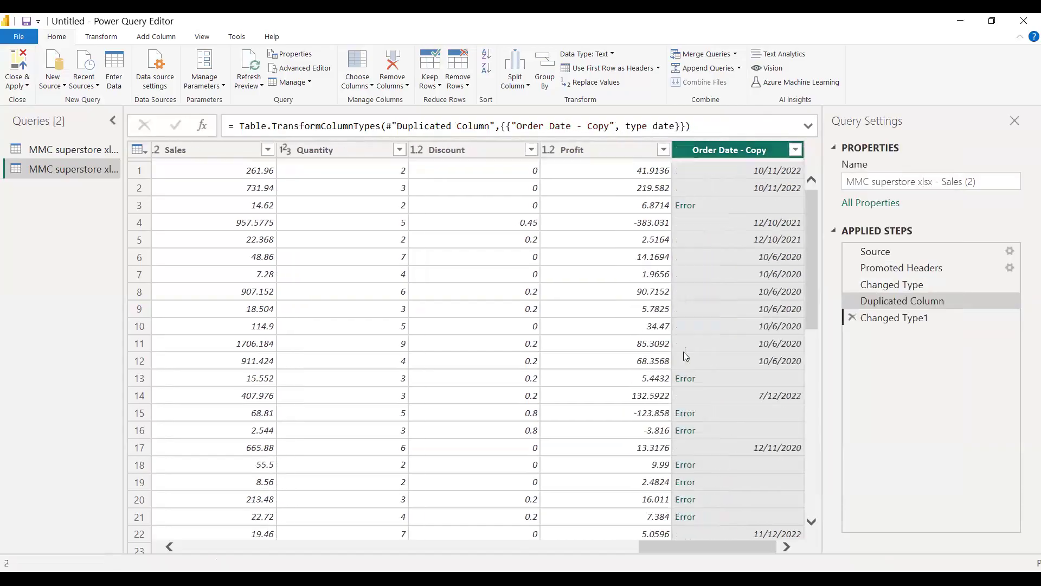
click(851, 317)
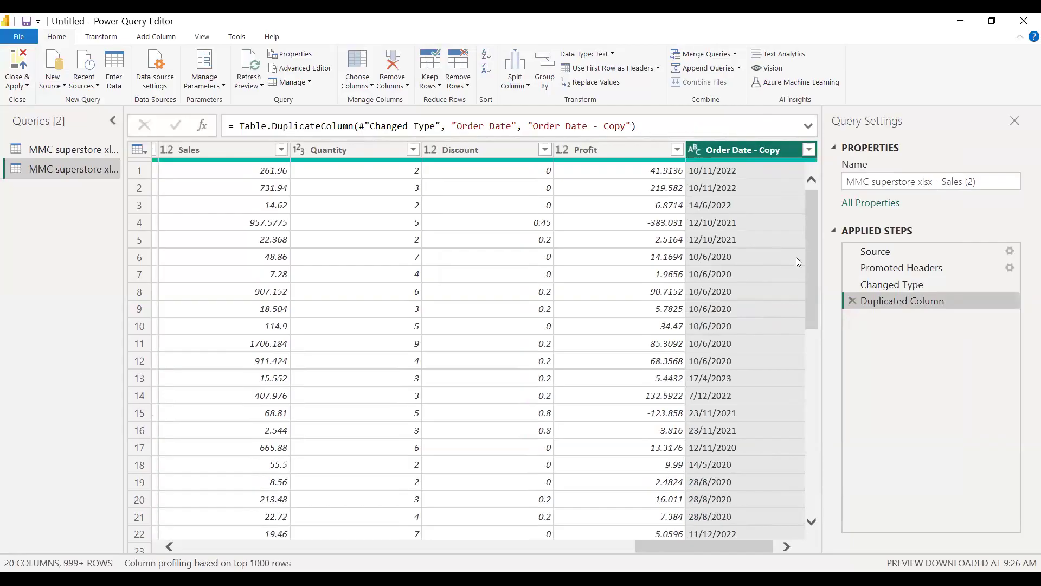
Step: Convert the Order Date - Copy text column to the Date type using the English (United Kingdom) locale
right_click(781, 151)
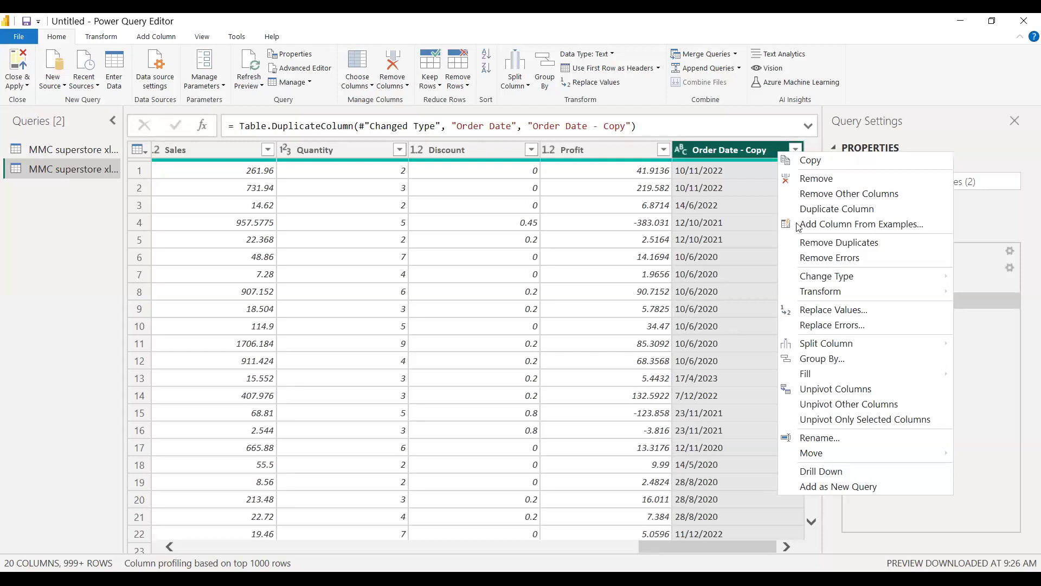
mouse_move(808, 276)
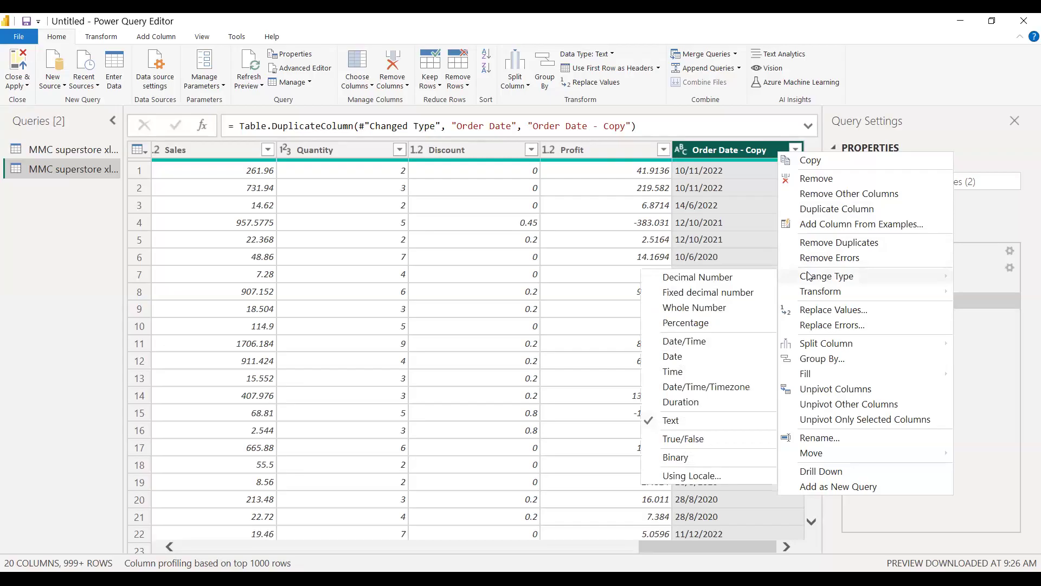
click(685, 472)
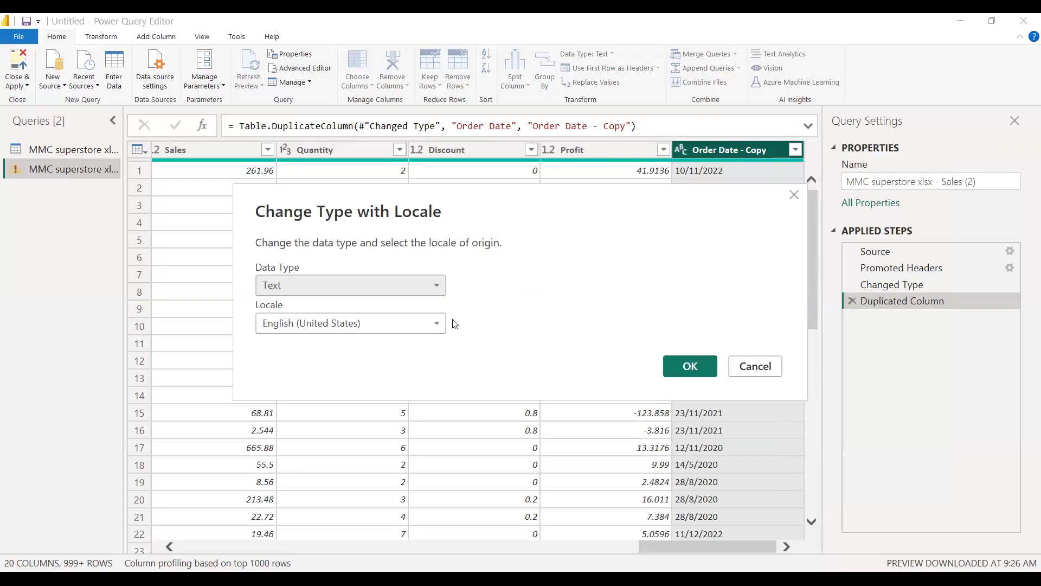
click(437, 286)
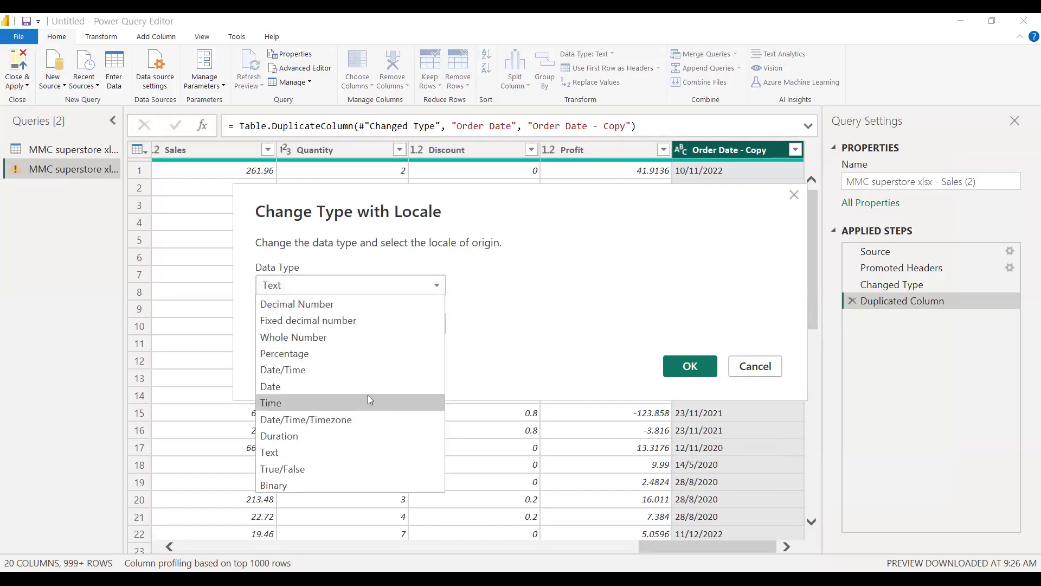
click(364, 389)
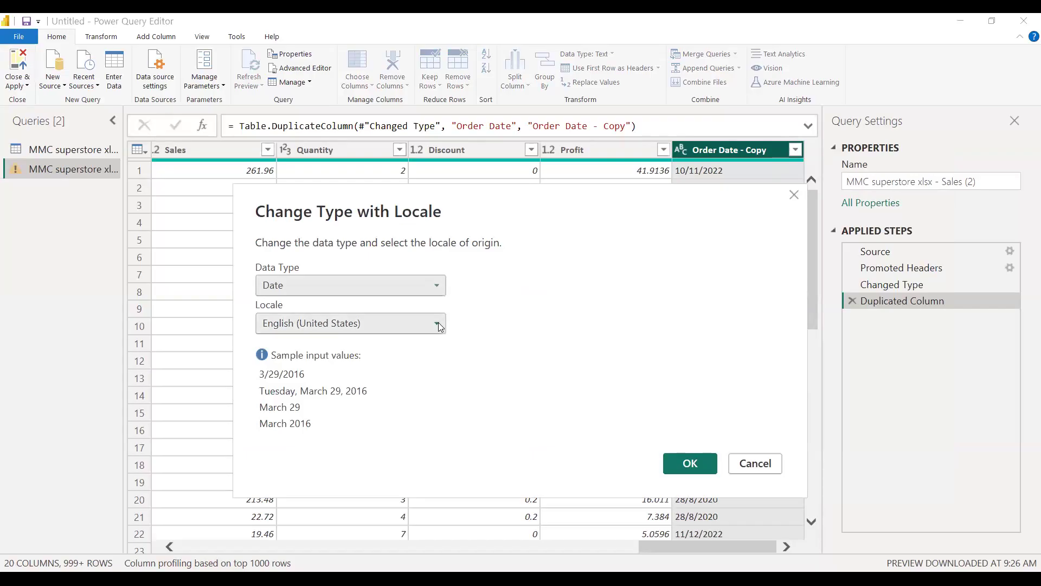
click(439, 322)
scroll(391, 496, down, 1)
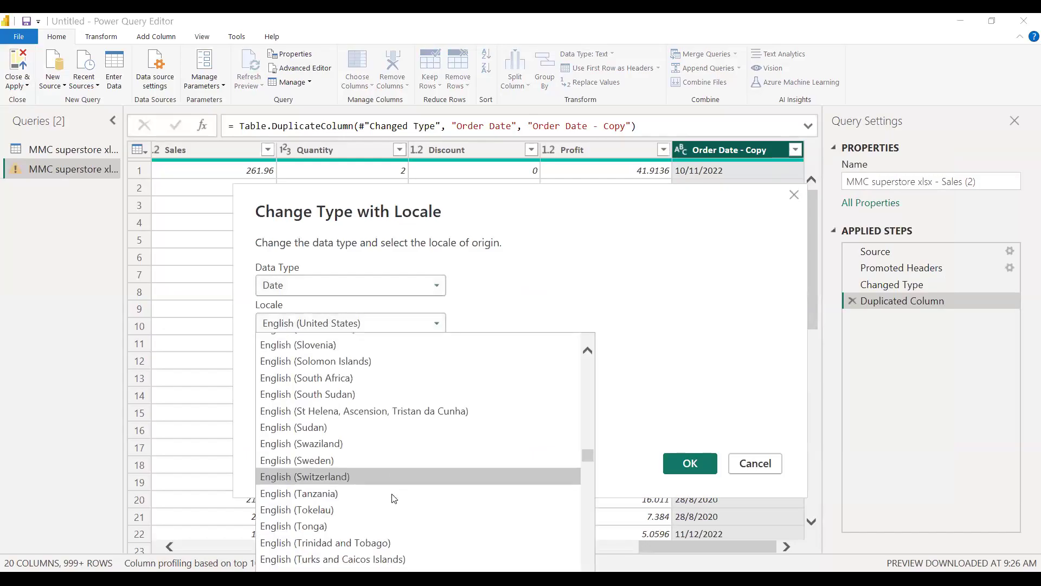
scroll(394, 498, up, 2)
scroll(393, 498, down, 4)
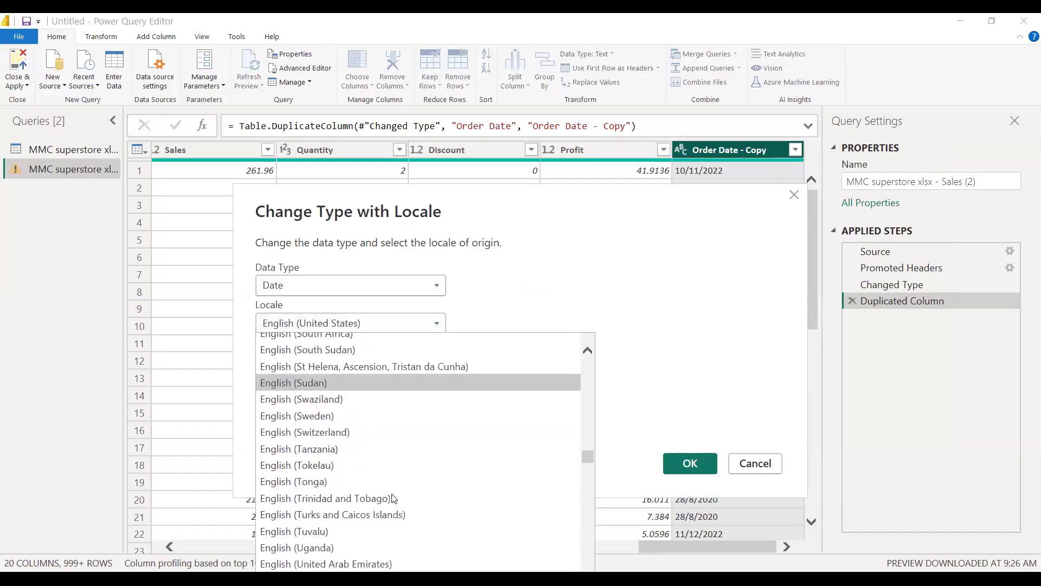
scroll(393, 498, up, 8)
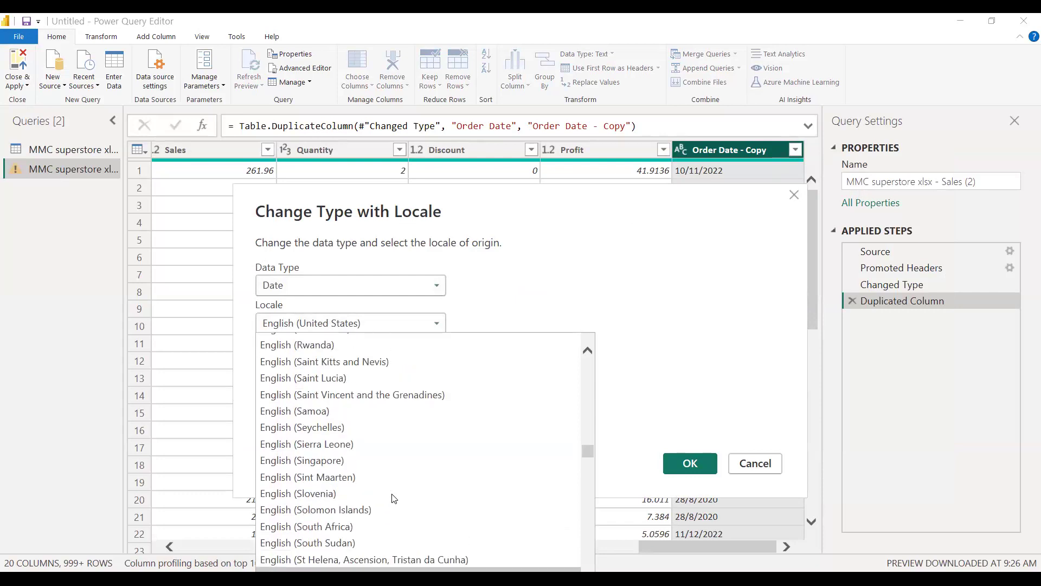
scroll(394, 498, down, 7)
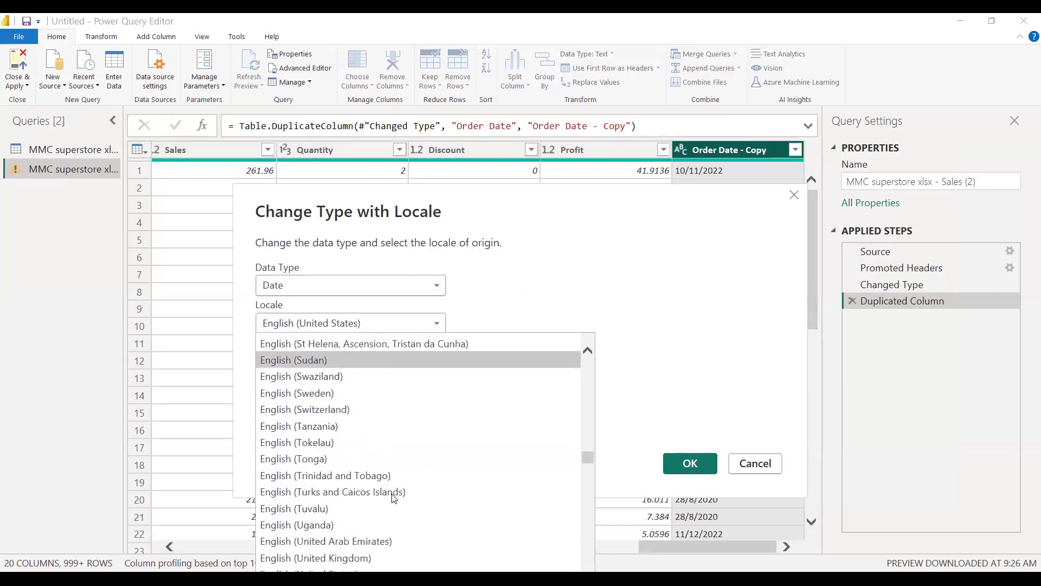
scroll(394, 498, down, 2)
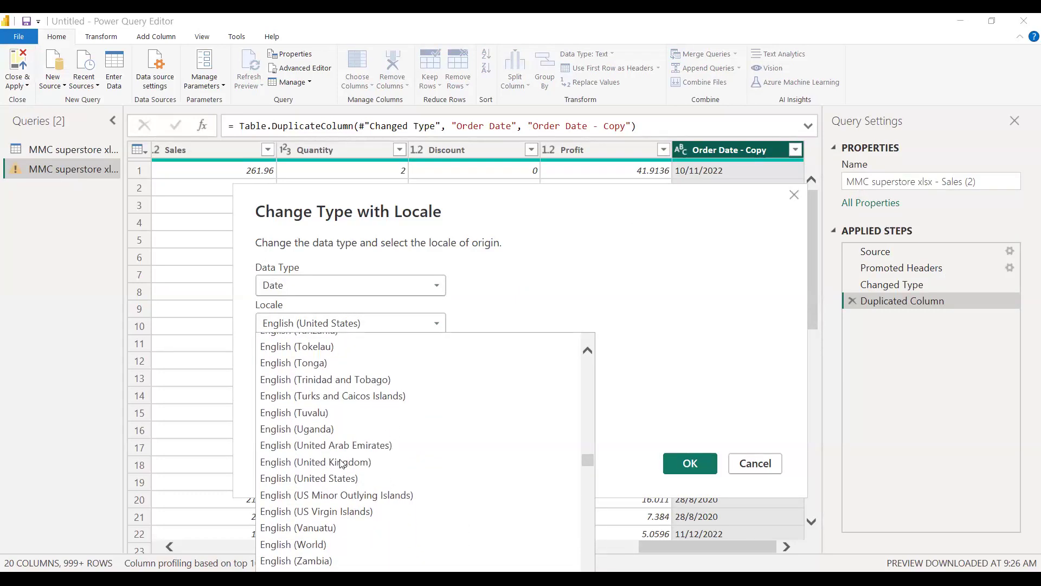
click(340, 463)
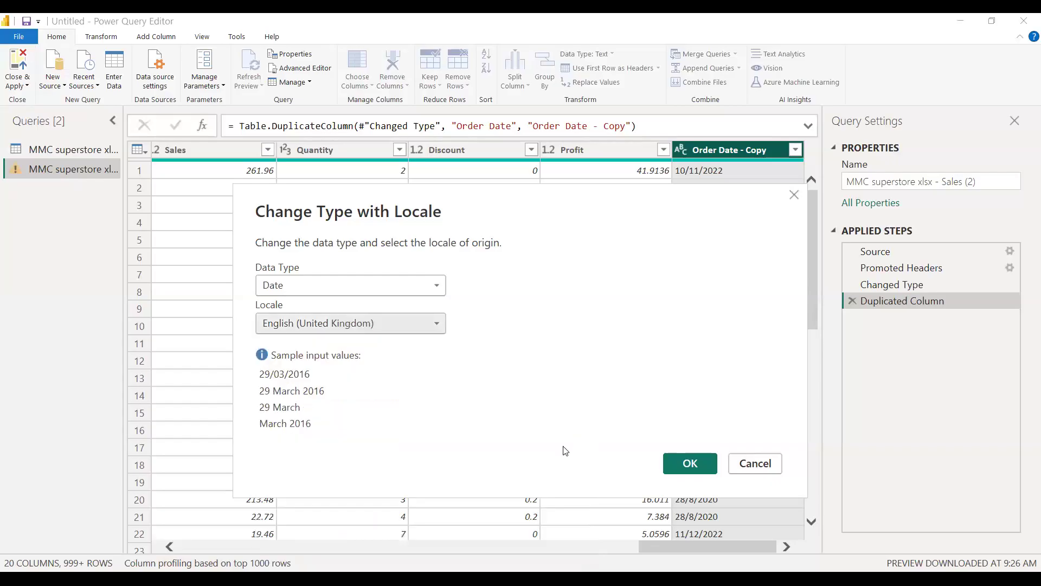
click(691, 464)
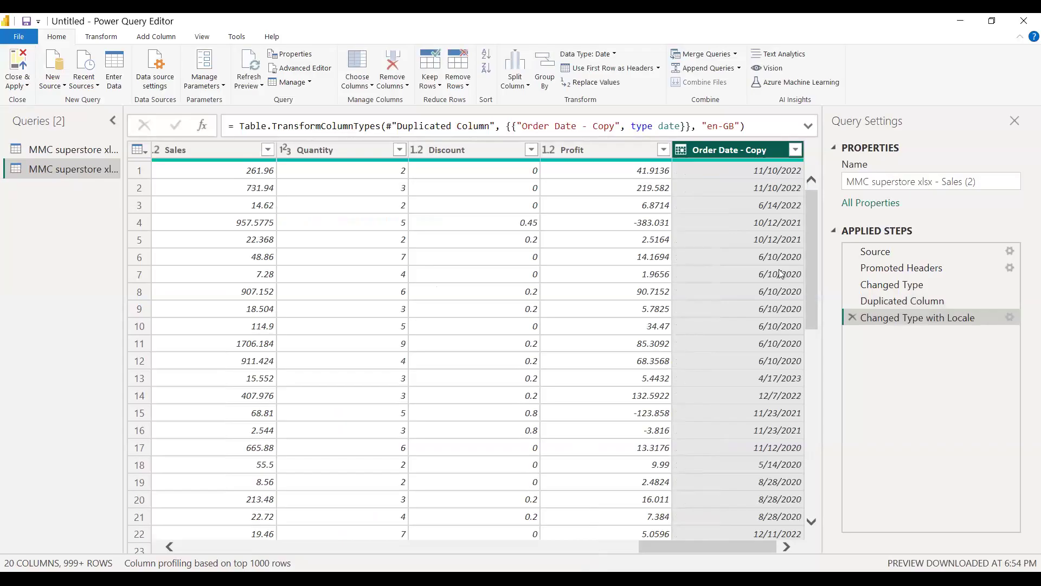
Step: Transform the Order Date - Copy date column so that it holds only the year
right_click(761, 152)
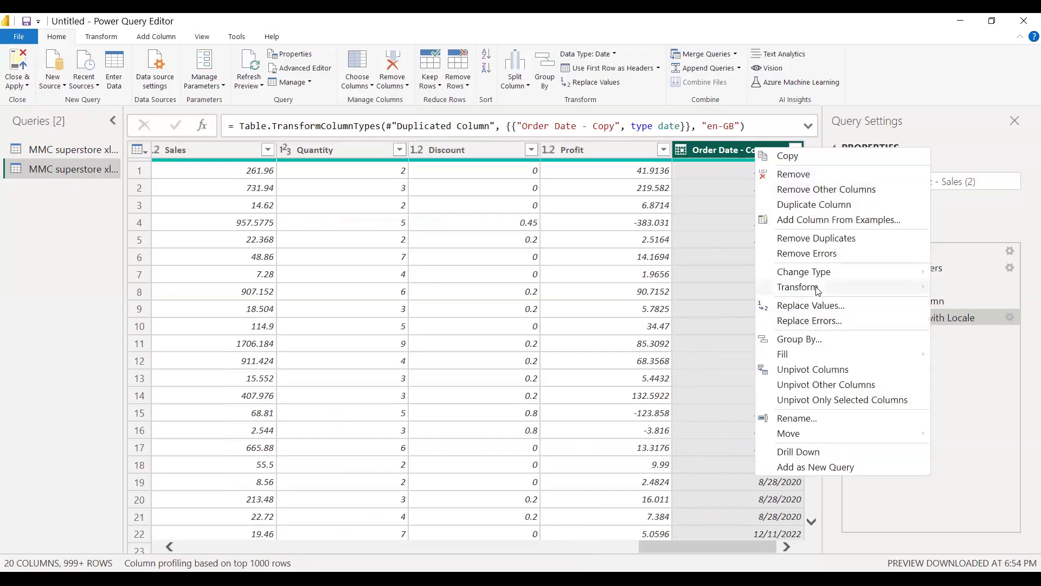
mouse_move(818, 290)
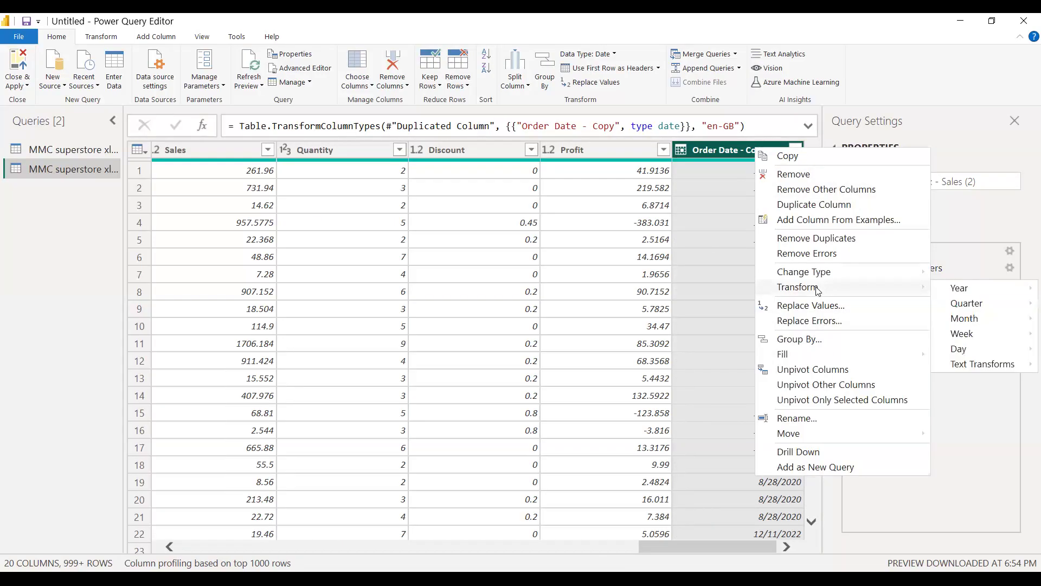
mouse_move(967, 293)
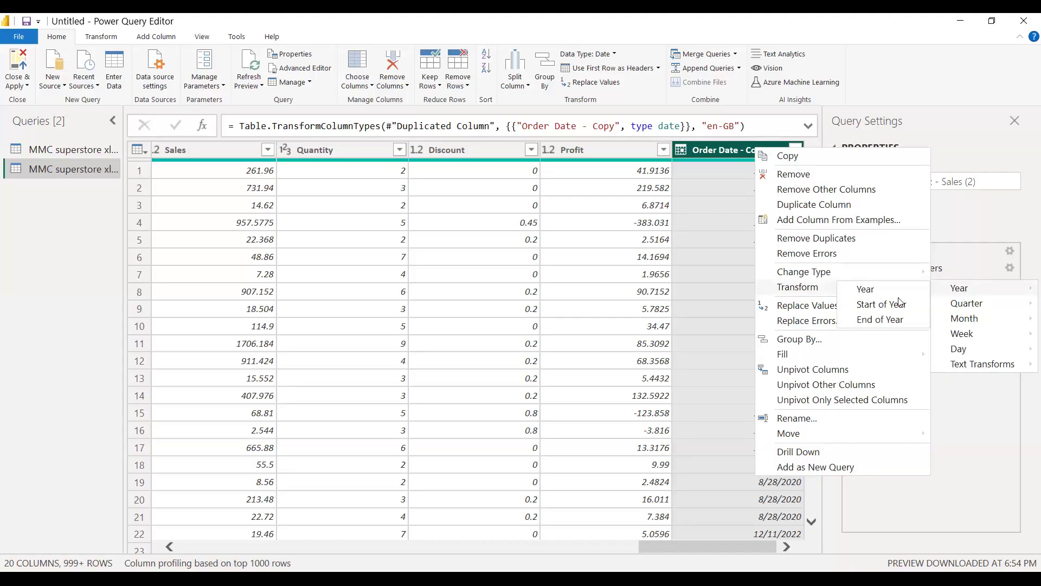
click(872, 295)
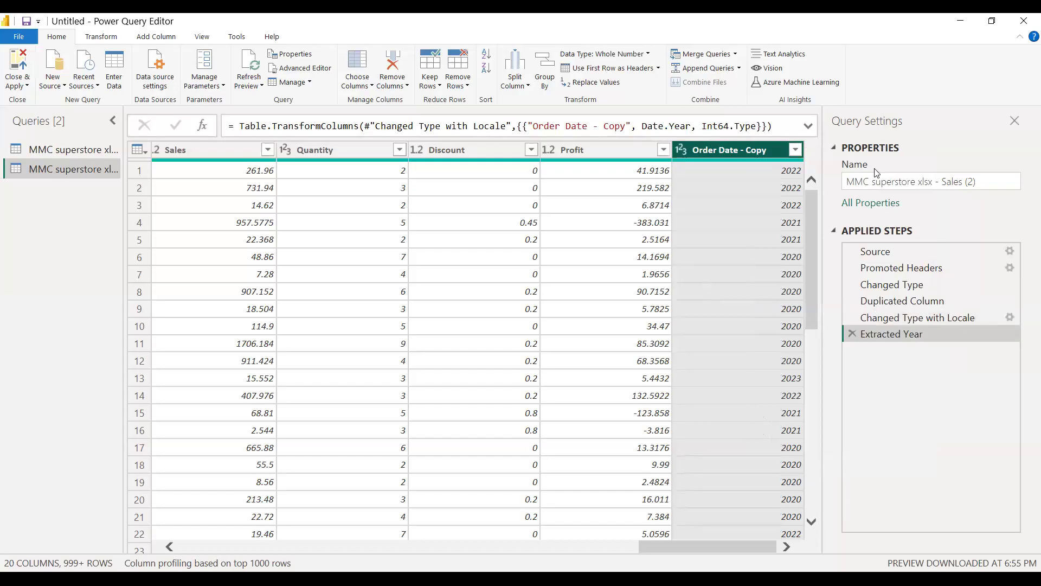
Step: Duplicate the original Order Date text column once more
scroll(267, 256, left, 15)
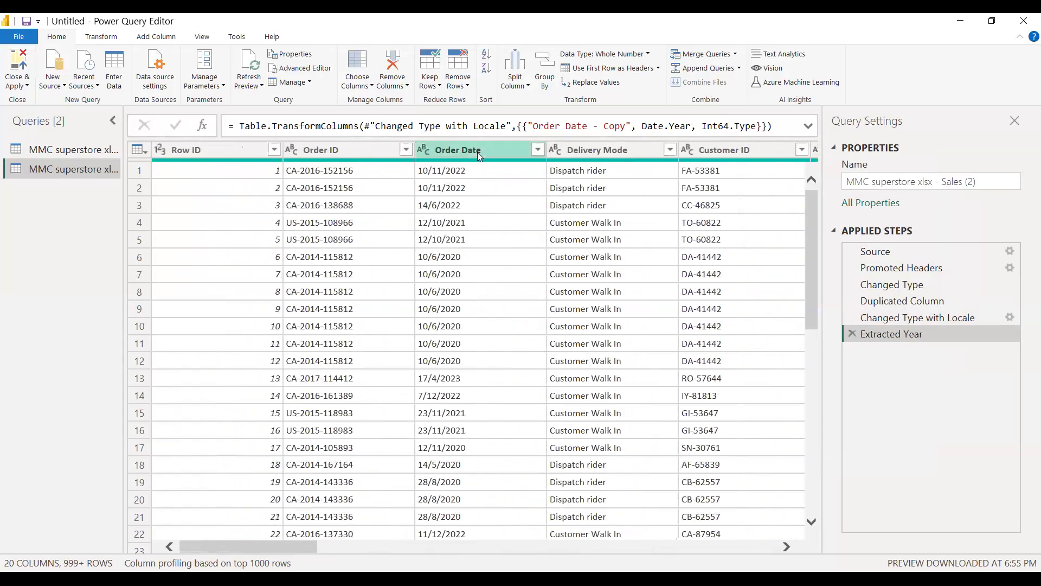
right_click(480, 152)
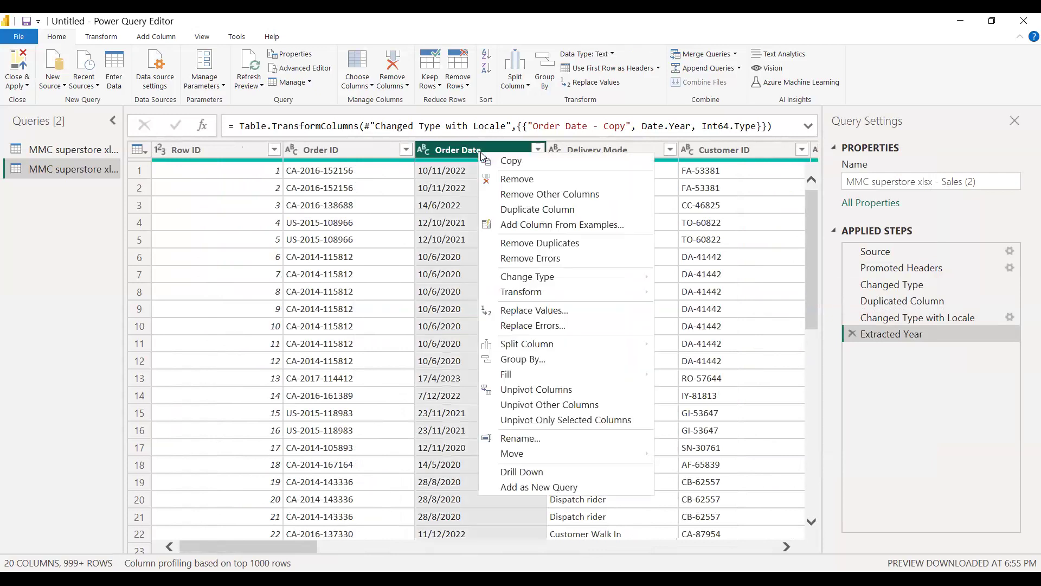
click(506, 207)
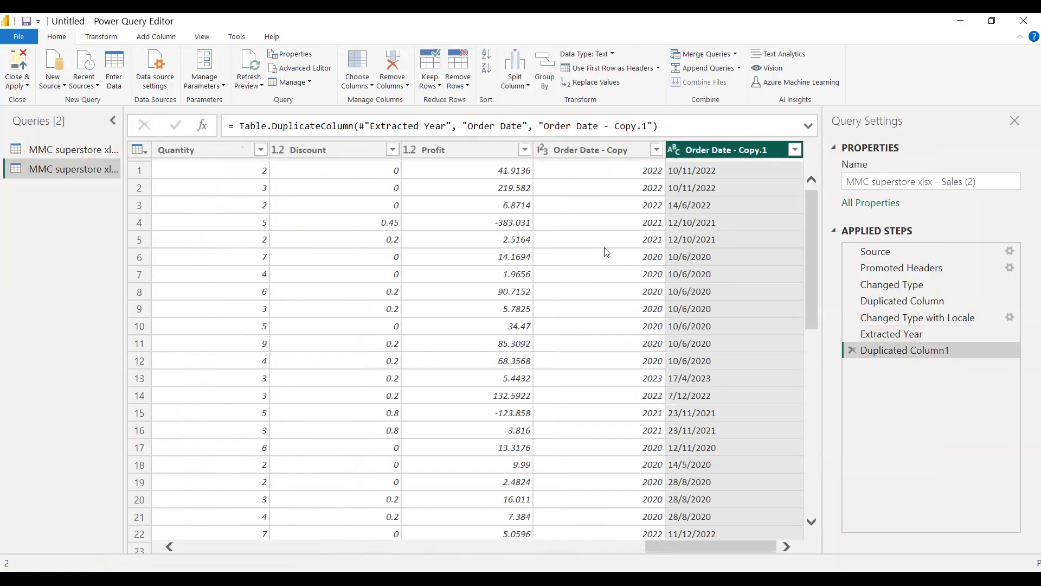
Step: Duplicate the Order Date - Copy year column and look at the transform options for the new copy
right_click(639, 151)
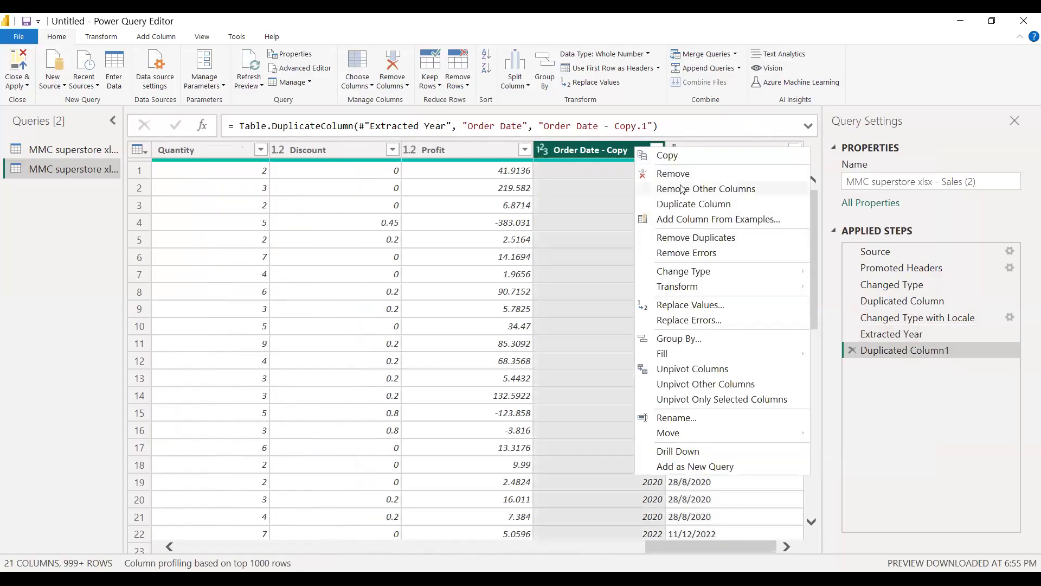
click(677, 207)
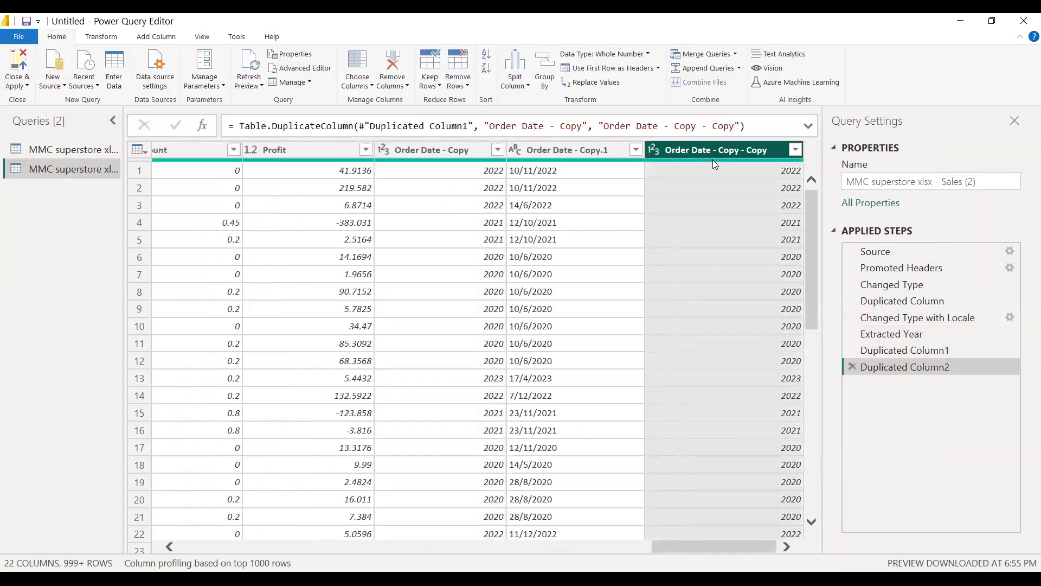
right_click(772, 150)
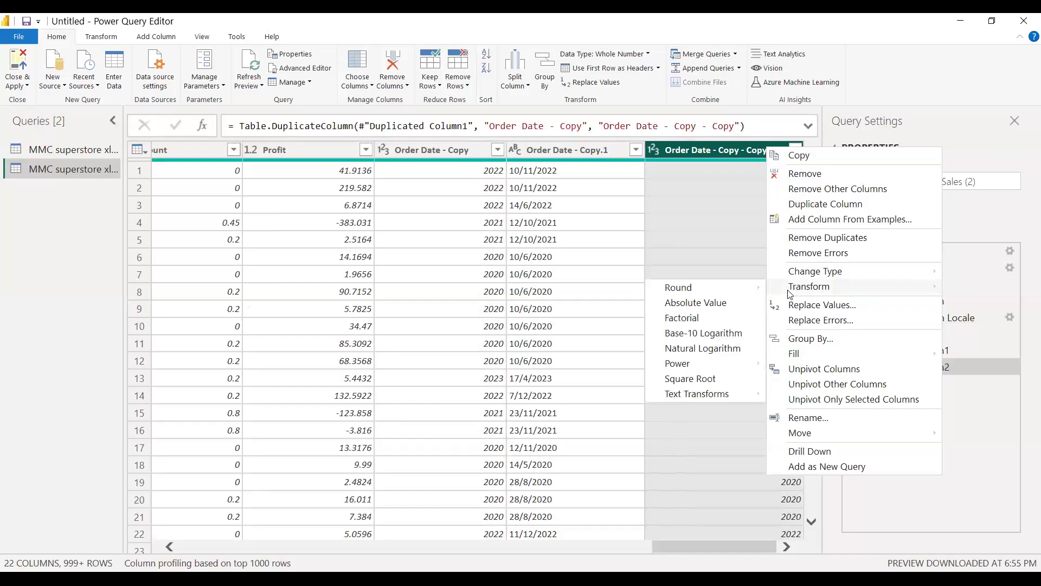
right_click(716, 149)
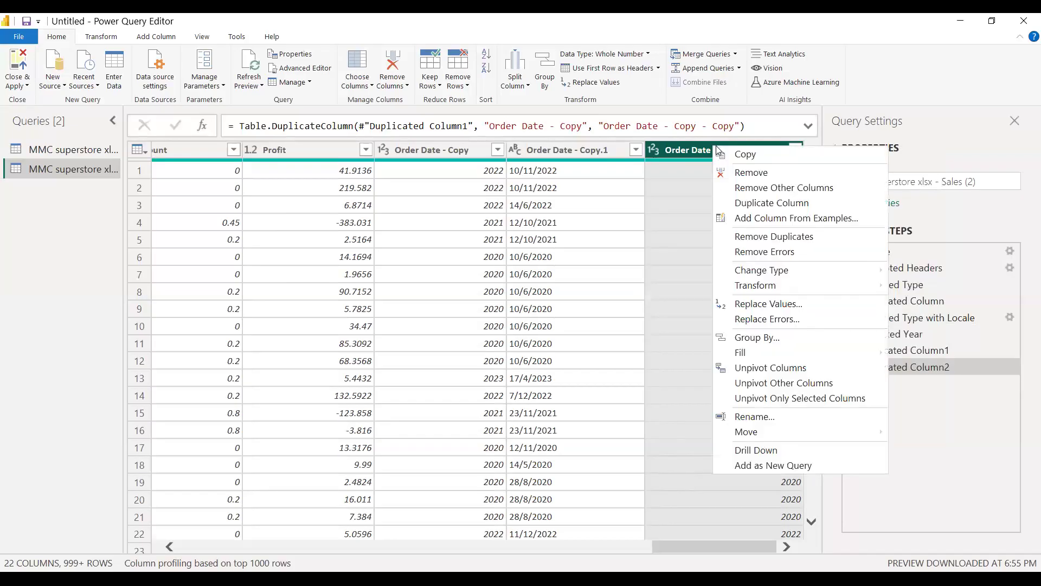
Step: Change the Order Date - Copy.1 text column to the Date type with the English (United Kingdom) locale
right_click(580, 150)
right_click(580, 150)
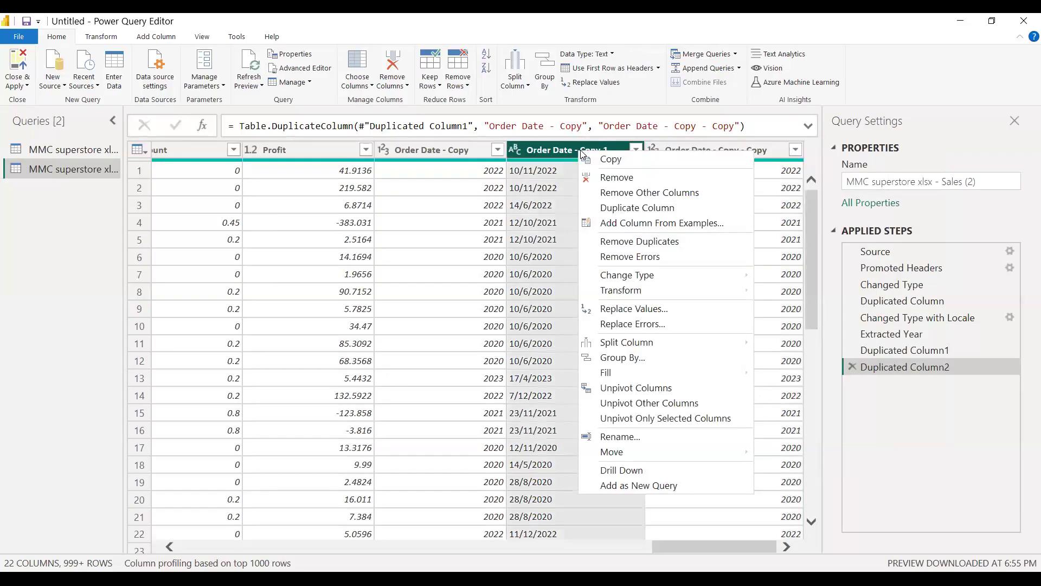
mouse_move(705, 291)
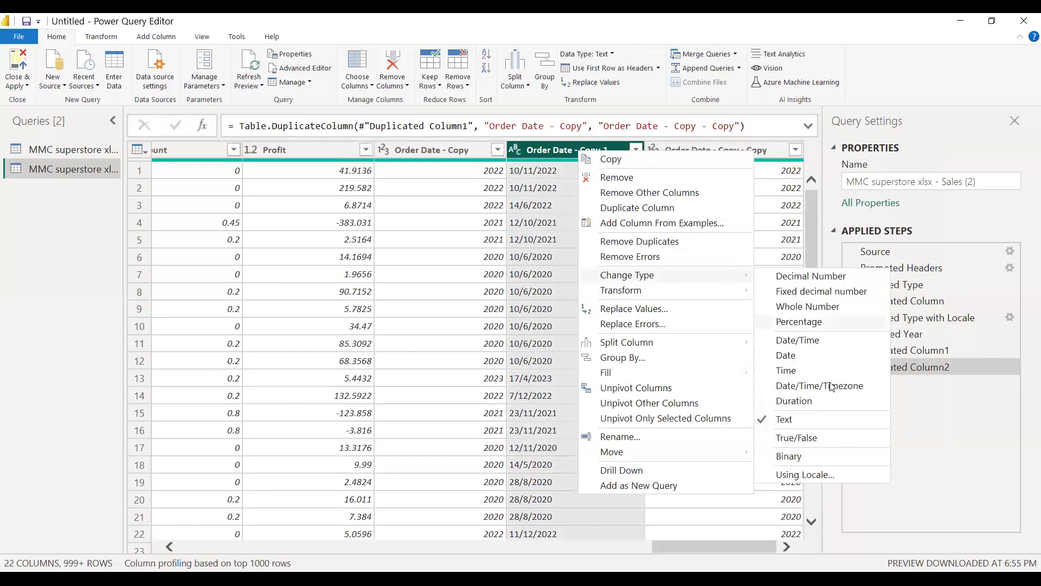
click(789, 475)
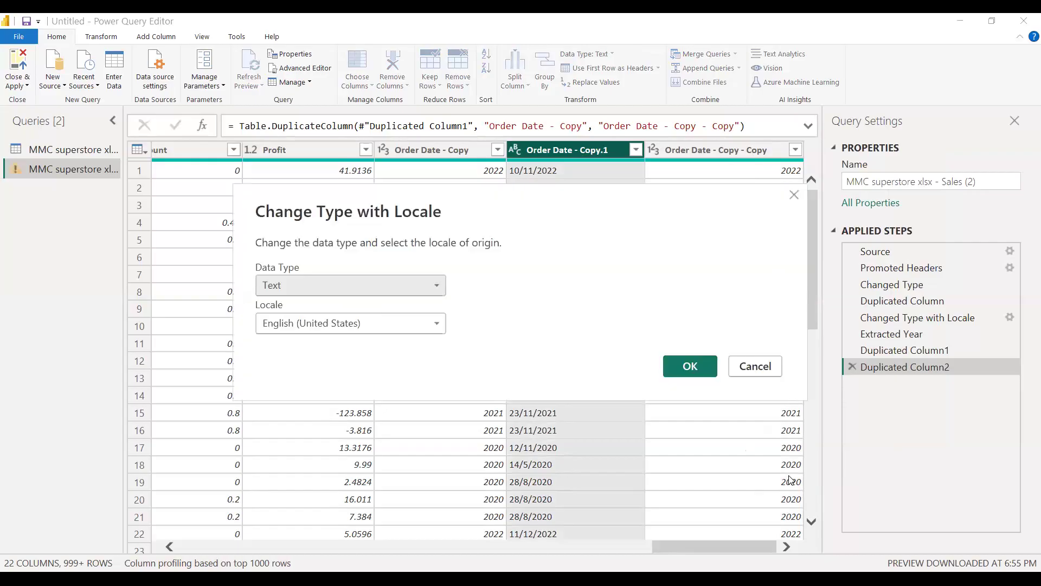
click(438, 289)
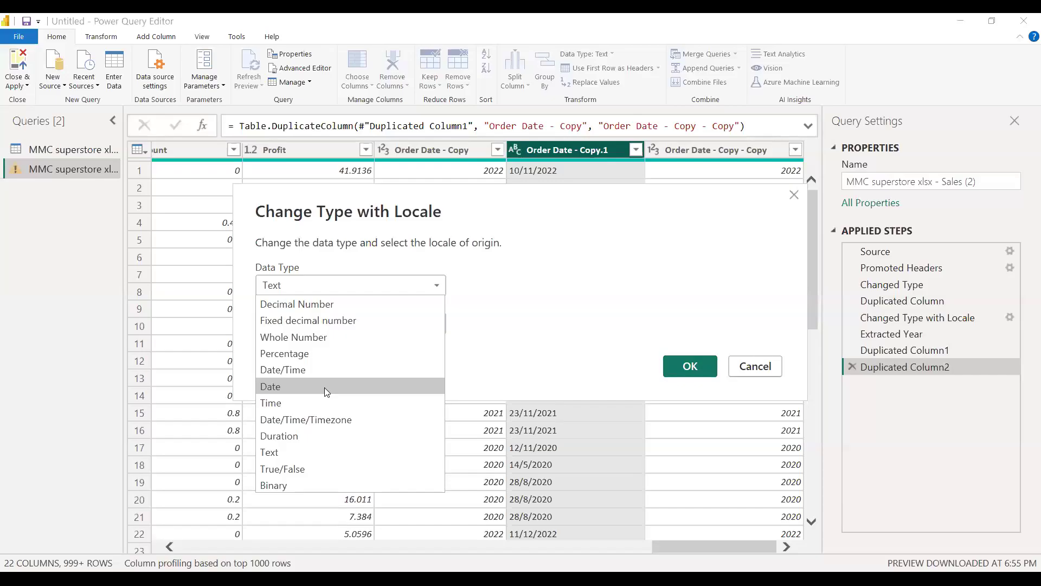
click(324, 388)
click(442, 324)
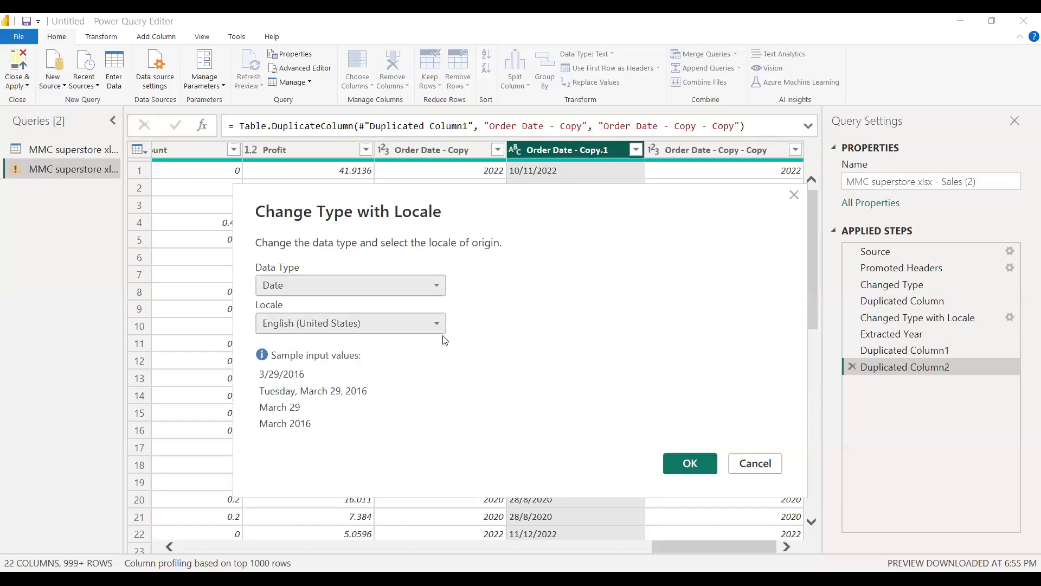
scroll(433, 454, down, 3)
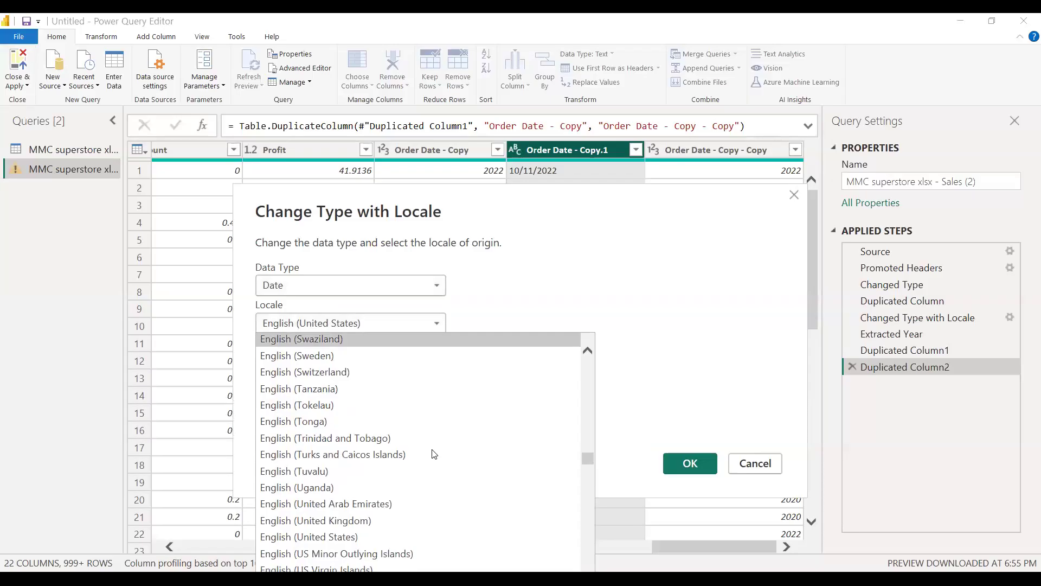
scroll(433, 454, down, 3)
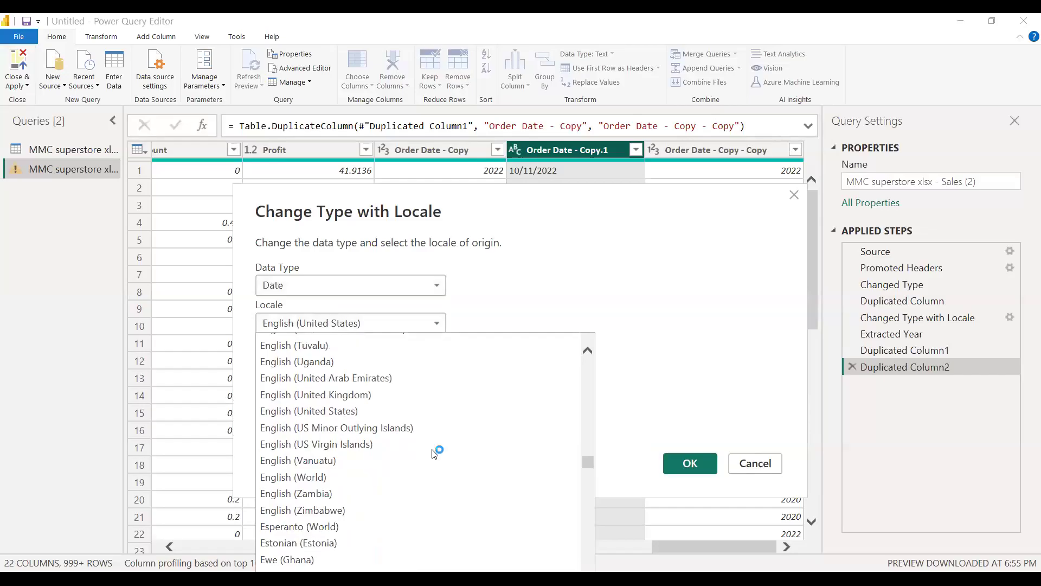
scroll(433, 453, down, 3)
scroll(434, 453, up, 3)
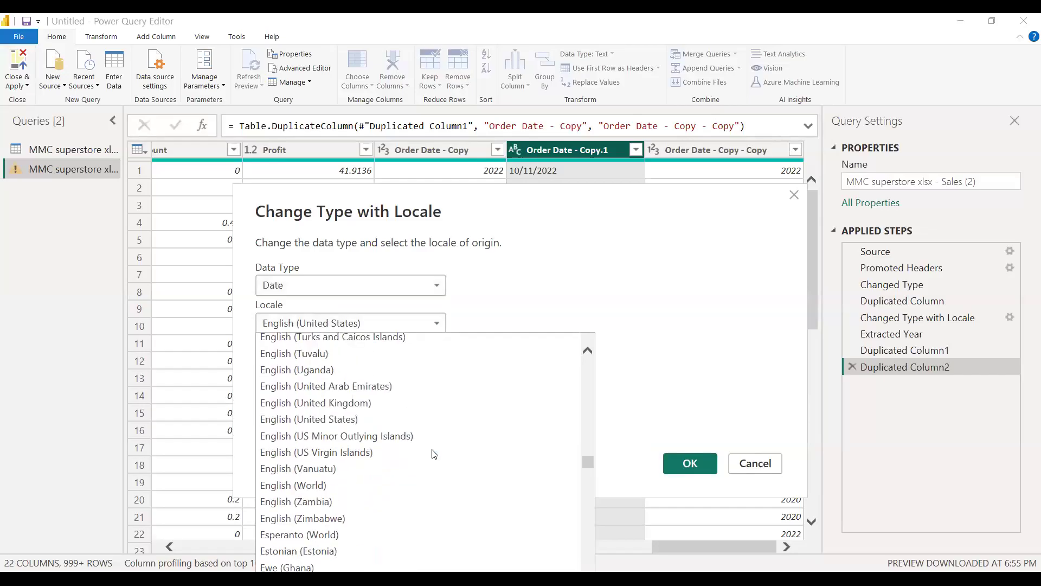
click(347, 403)
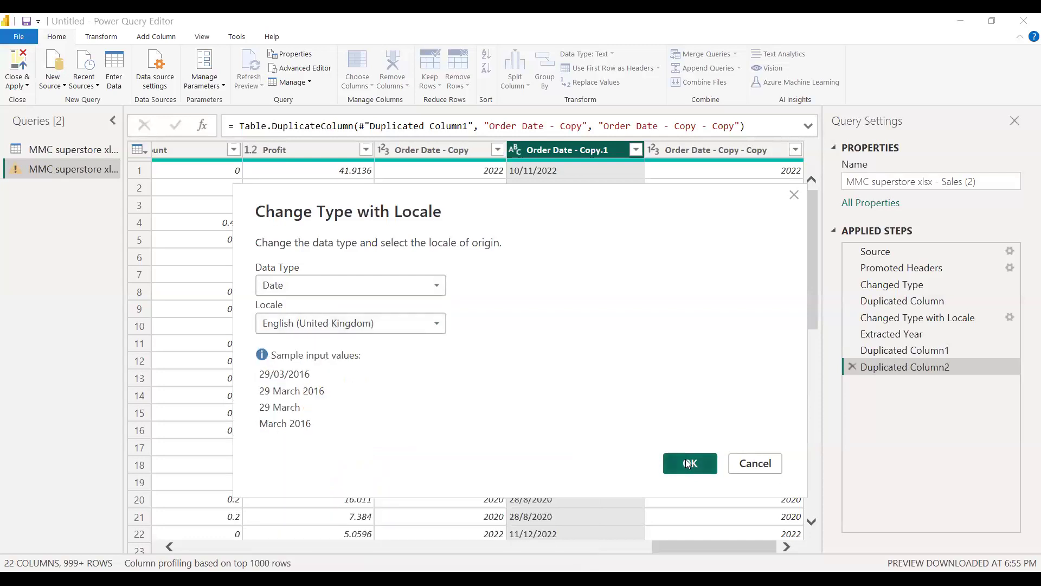
click(687, 463)
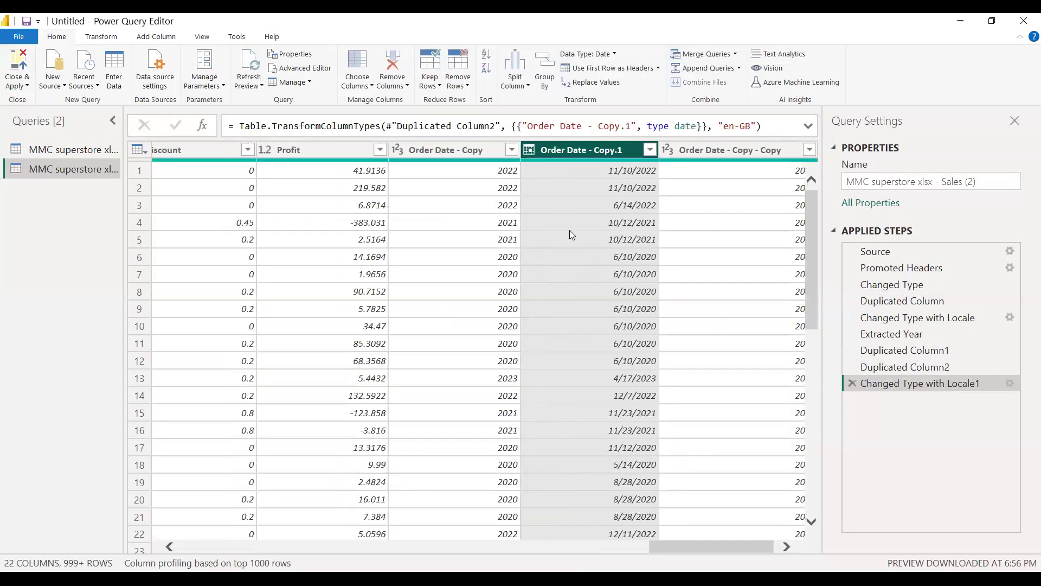
Step: Transform the Order Date - Copy.1 date column so that it holds only the name of the month
right_click(621, 148)
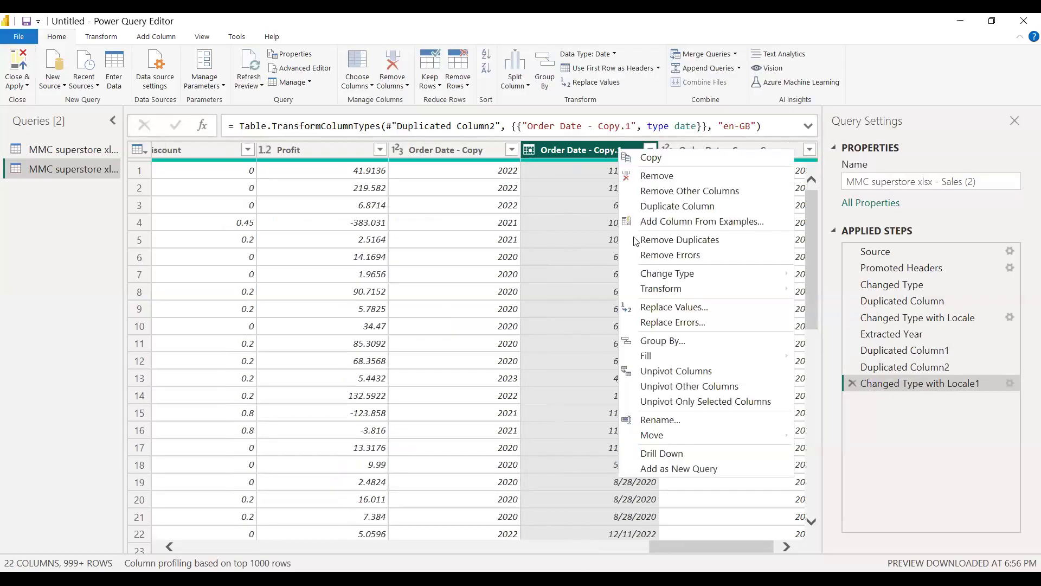
mouse_move(661, 294)
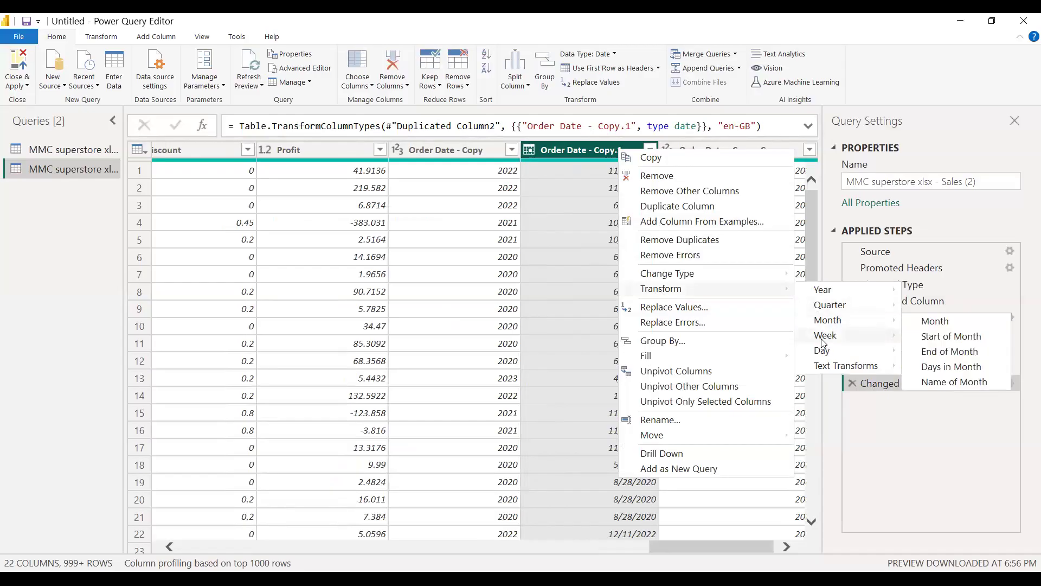
mouse_move(836, 323)
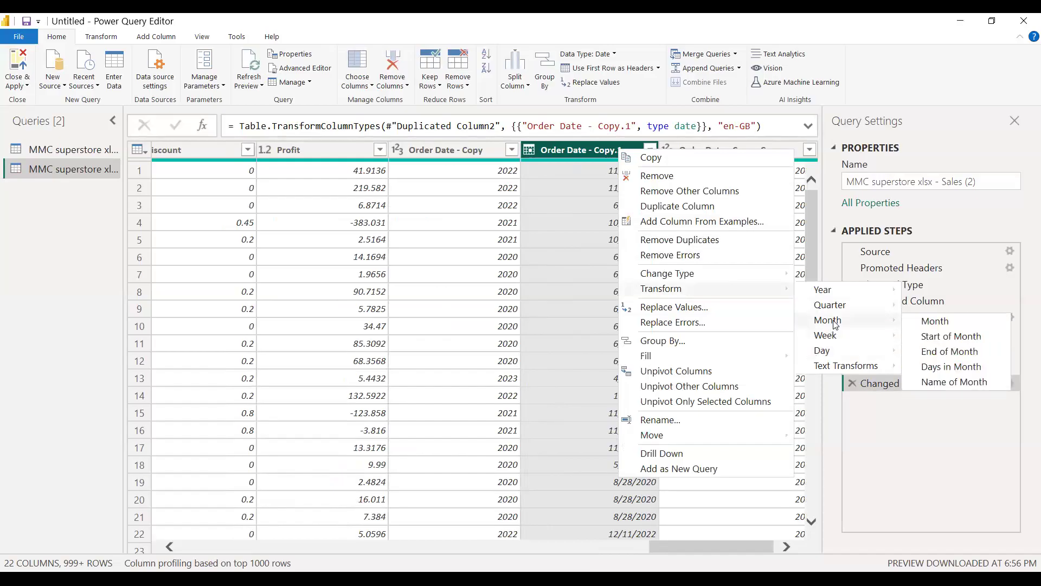
click(925, 383)
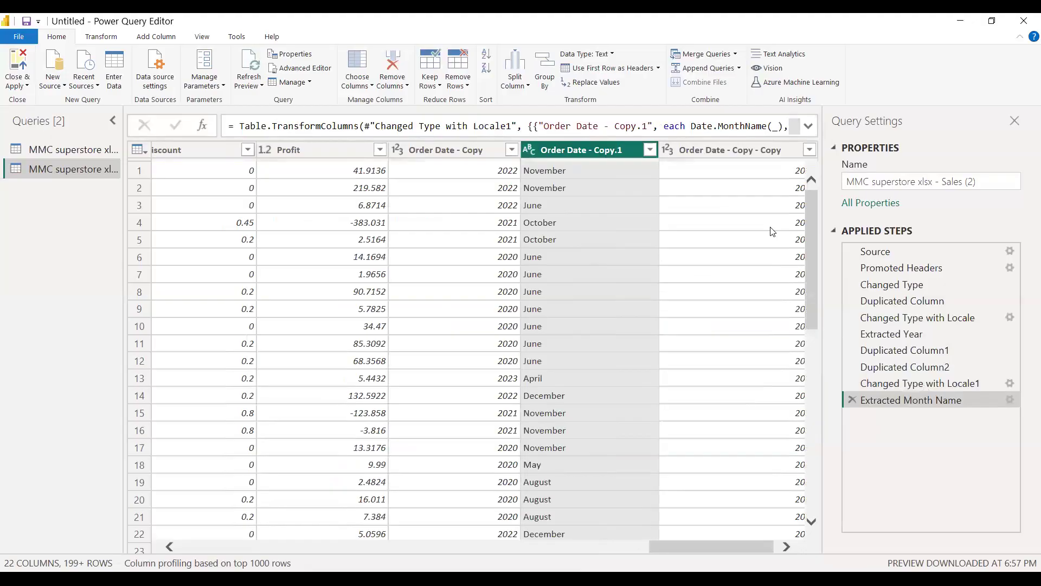
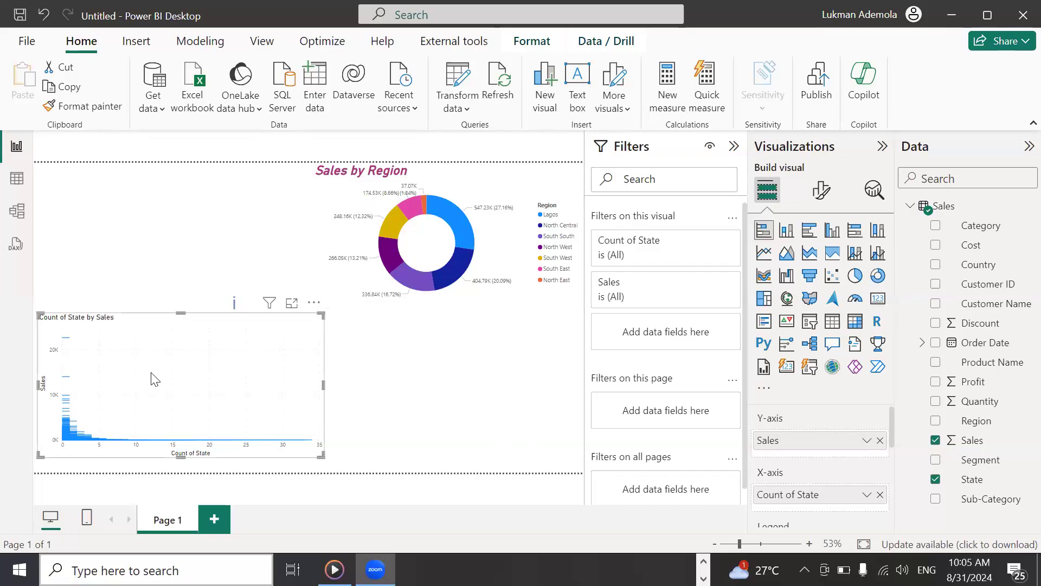
Step: Insert a Q&A visual on the empty canvas area, dismiss its synonyms tip and place it below the Sales by Region donut chart
click(162, 223)
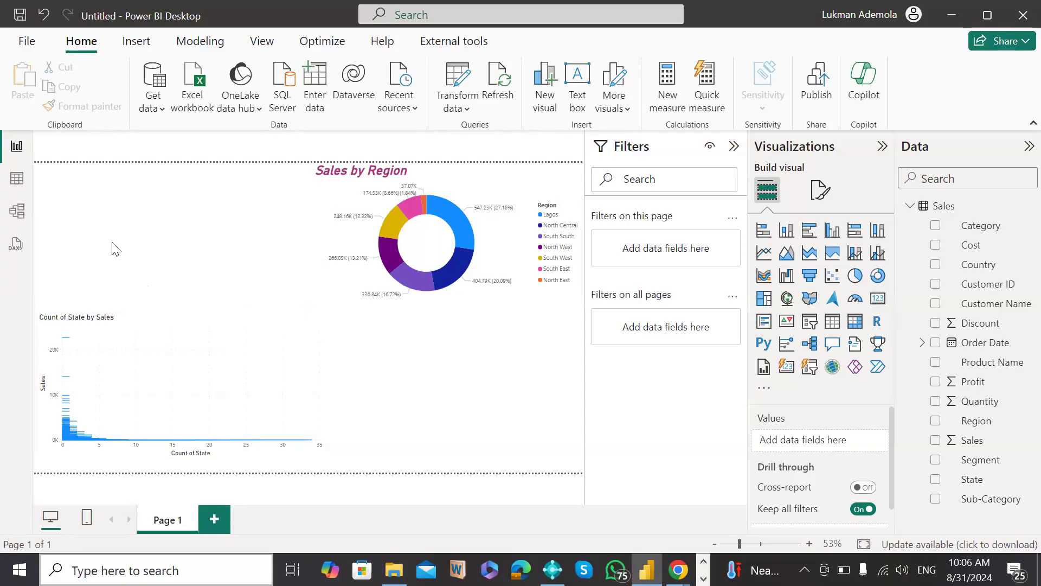
double_click(139, 226)
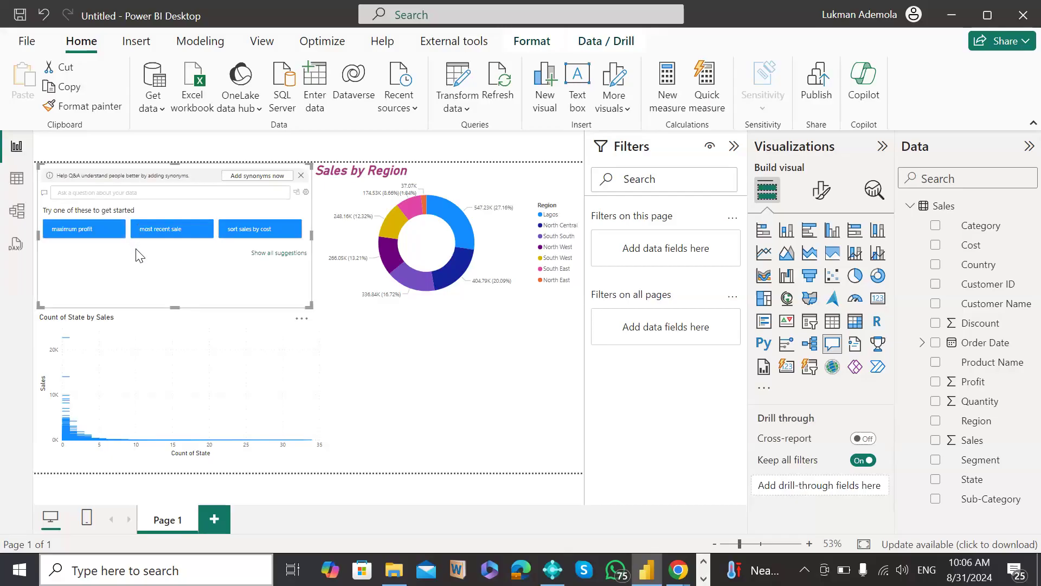
click(300, 177)
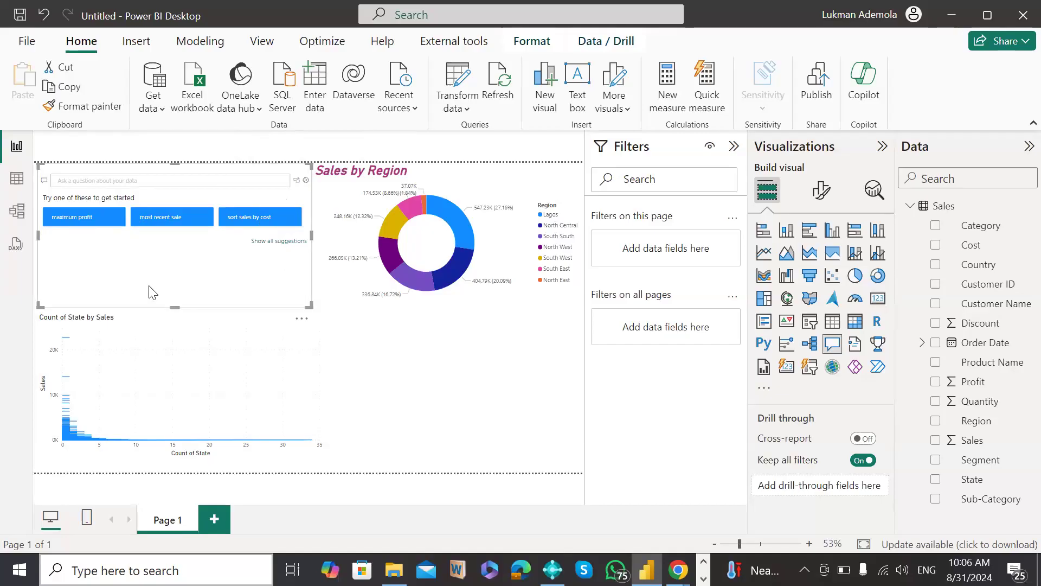
drag(89, 271, 365, 432)
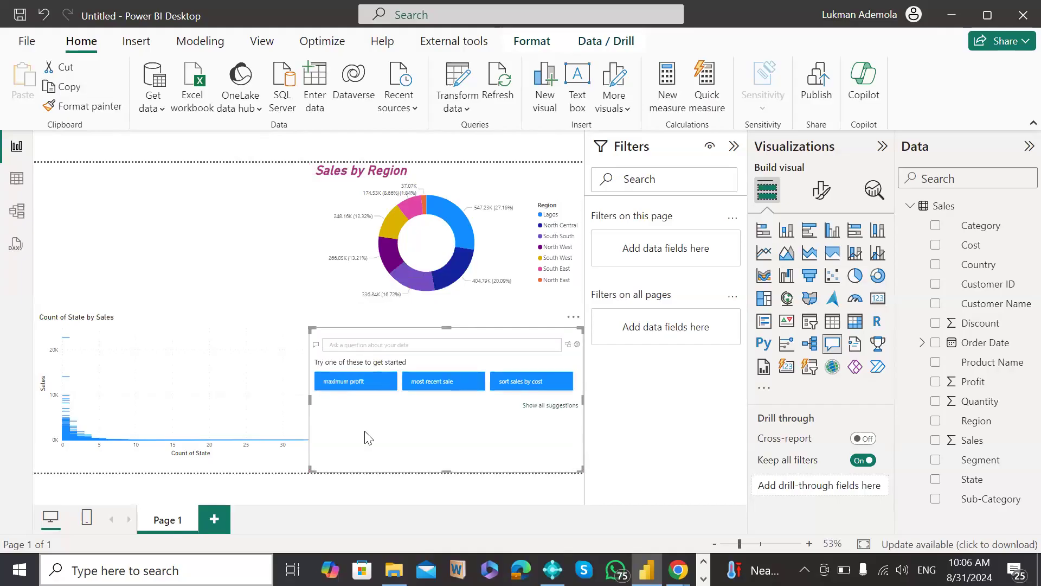
click(115, 231)
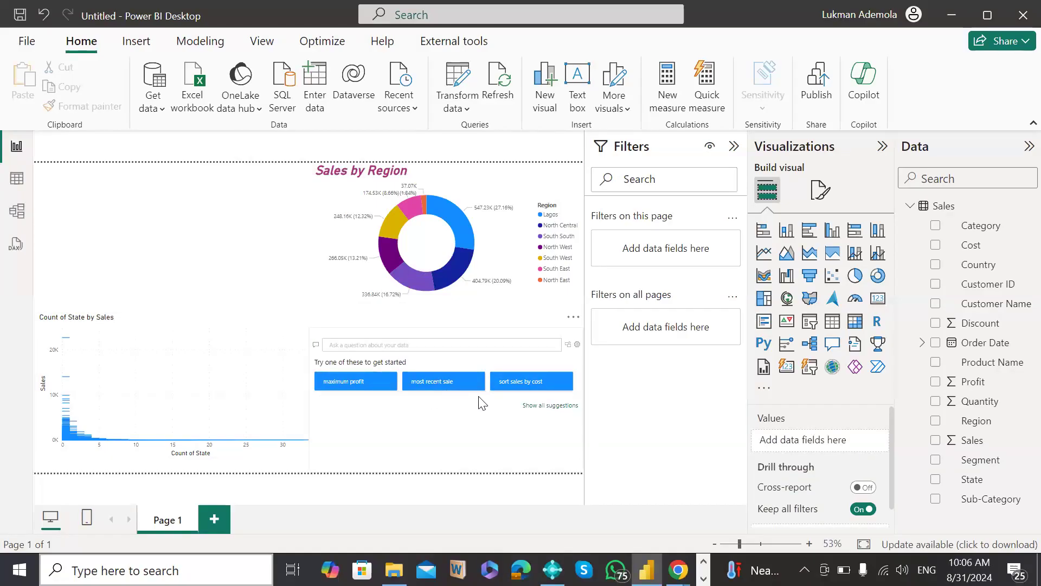
Step: Apply the suggested question "compare sale and quantity" to the Q&A visual and move it above the Count of State by Sales chart
click(538, 406)
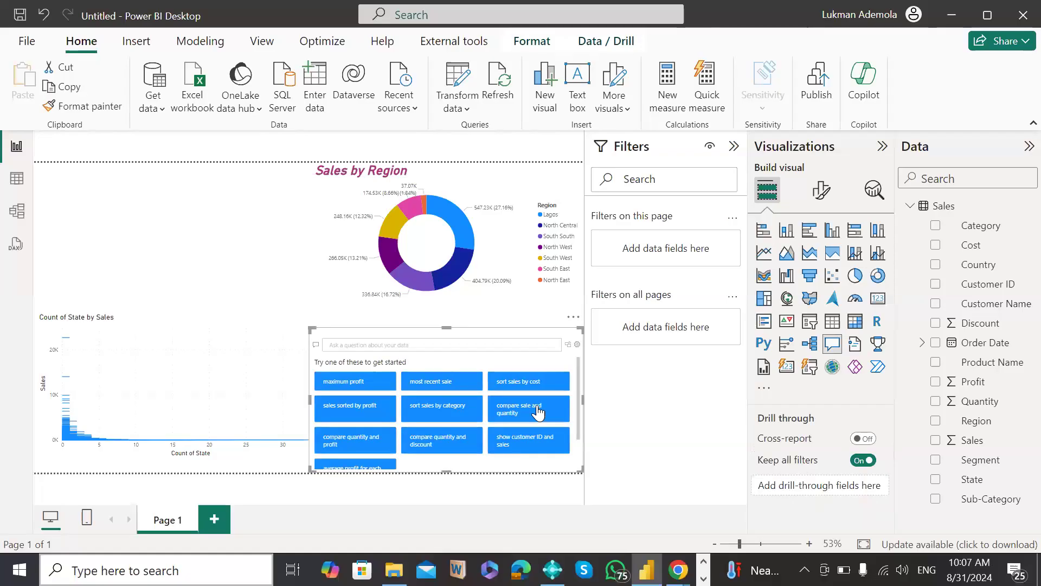
click(538, 412)
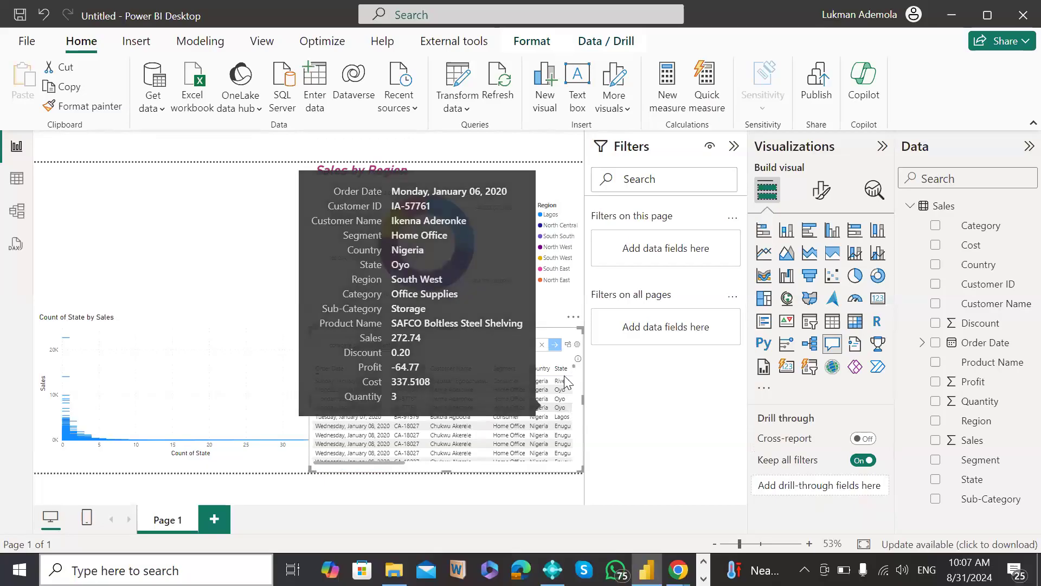
mouse_move(524, 386)
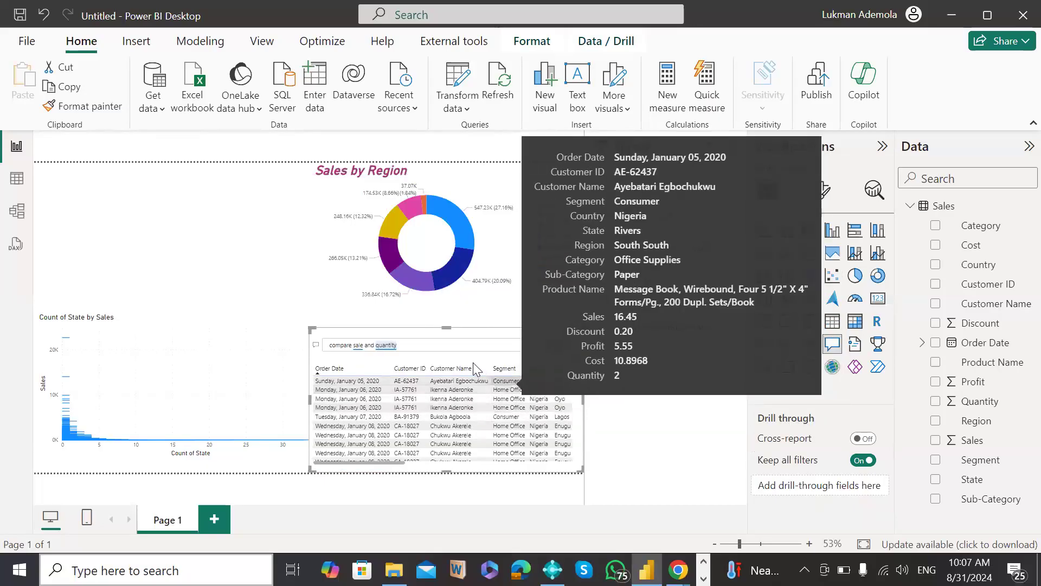
drag(466, 358, 181, 202)
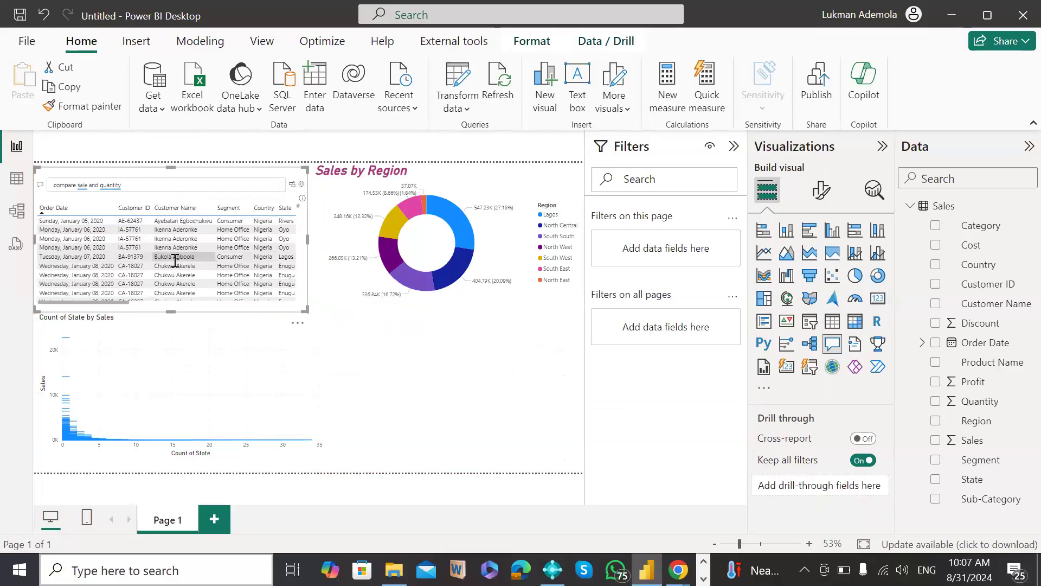
mouse_move(185, 257)
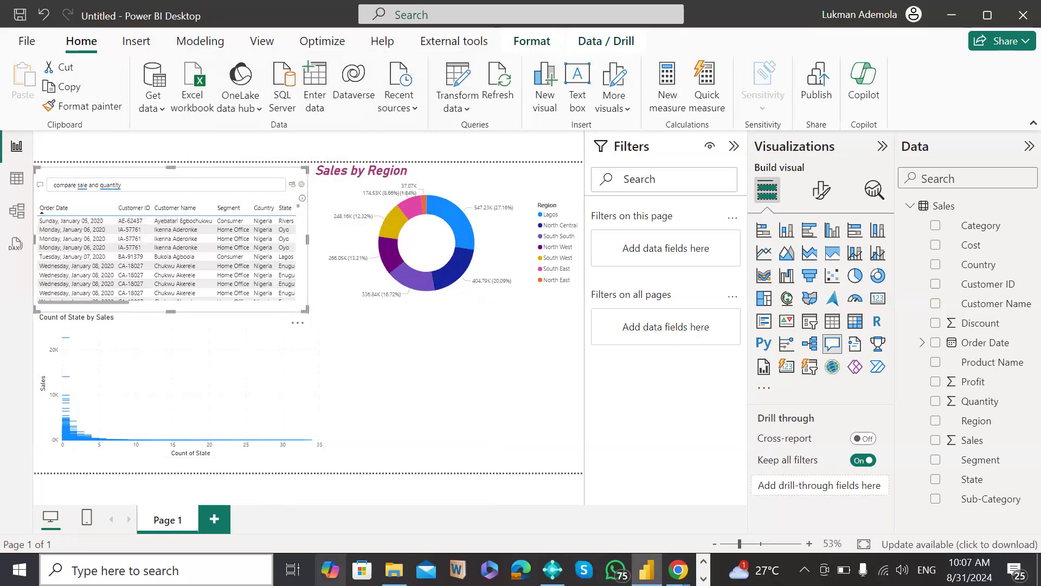
Step: Remove Count of State from the X-axis of the Count of State by Sales chart and add the State field there again
click(70, 321)
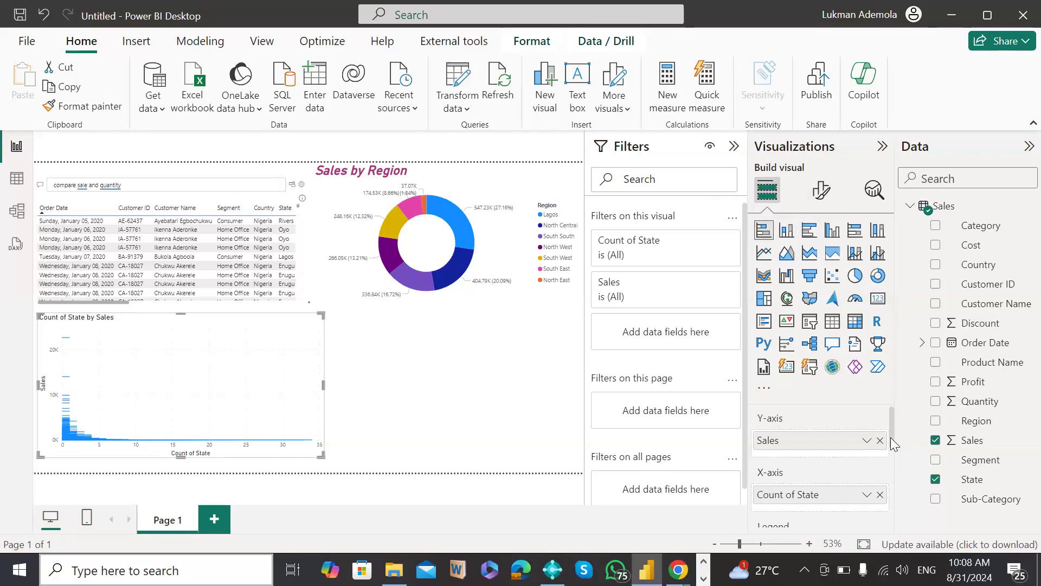
drag(890, 437, 889, 445)
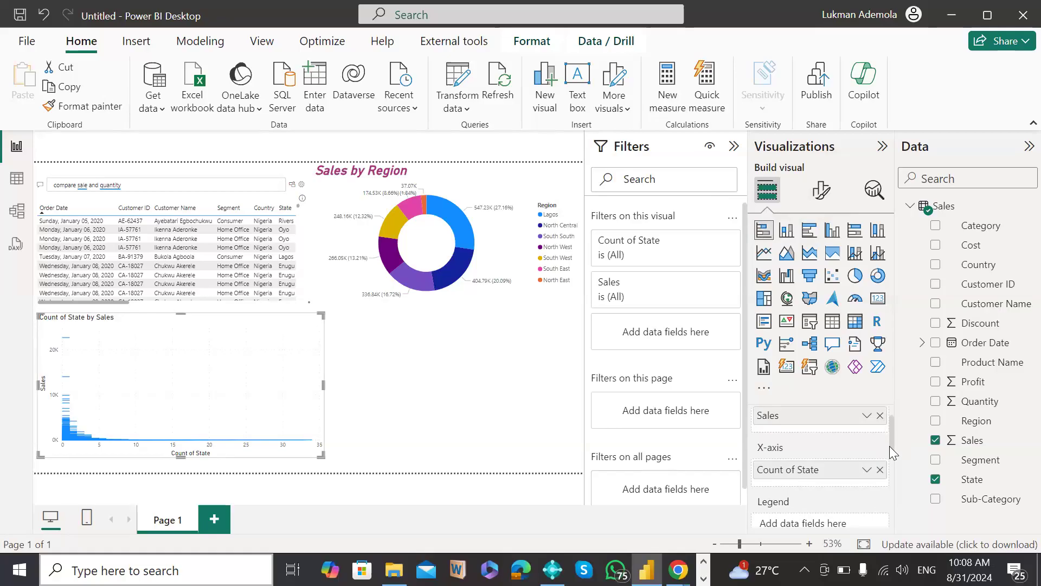
drag(889, 446, 890, 440)
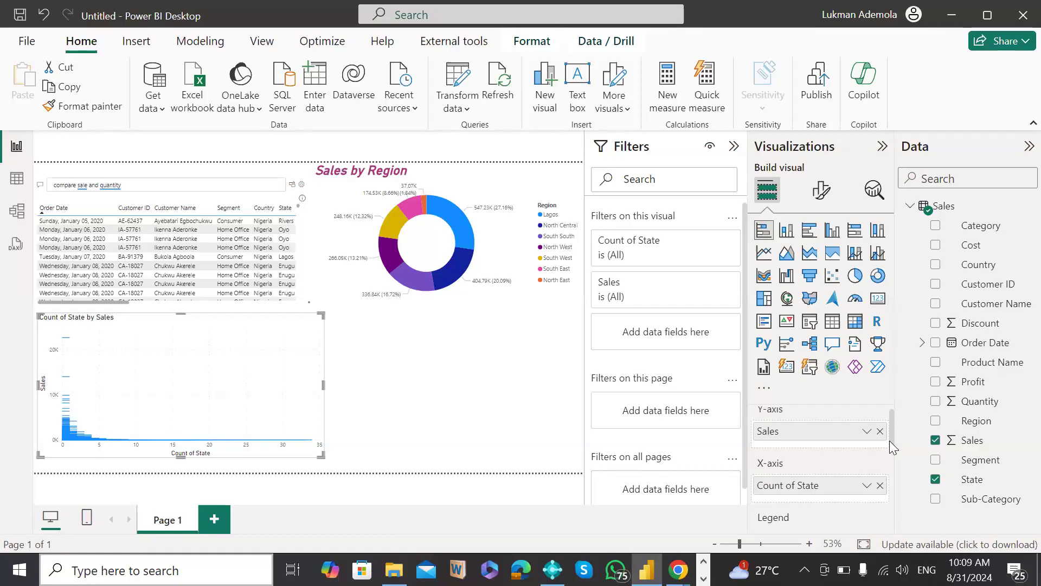
click(880, 485)
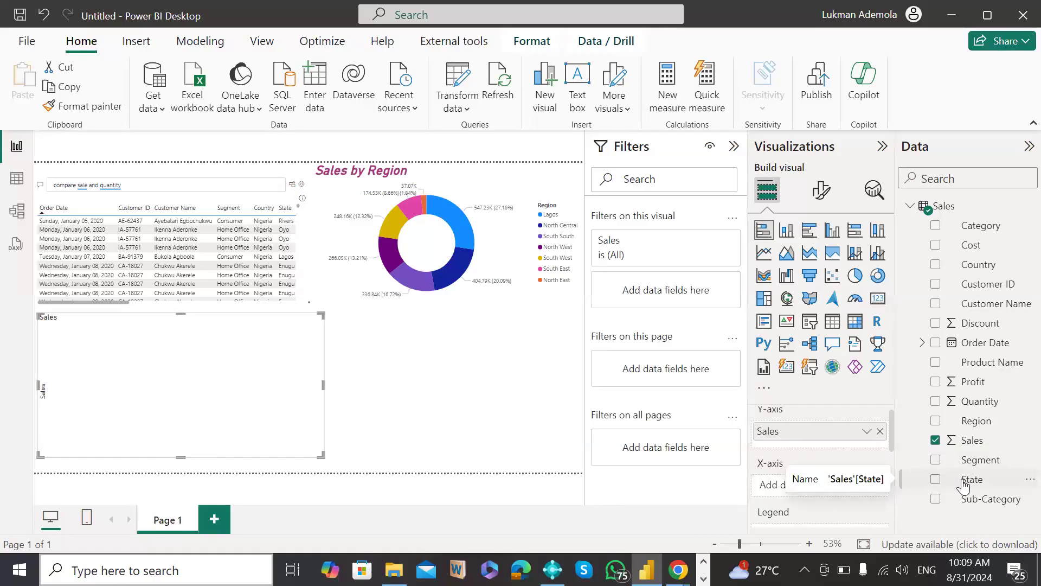
drag(963, 484, 822, 494)
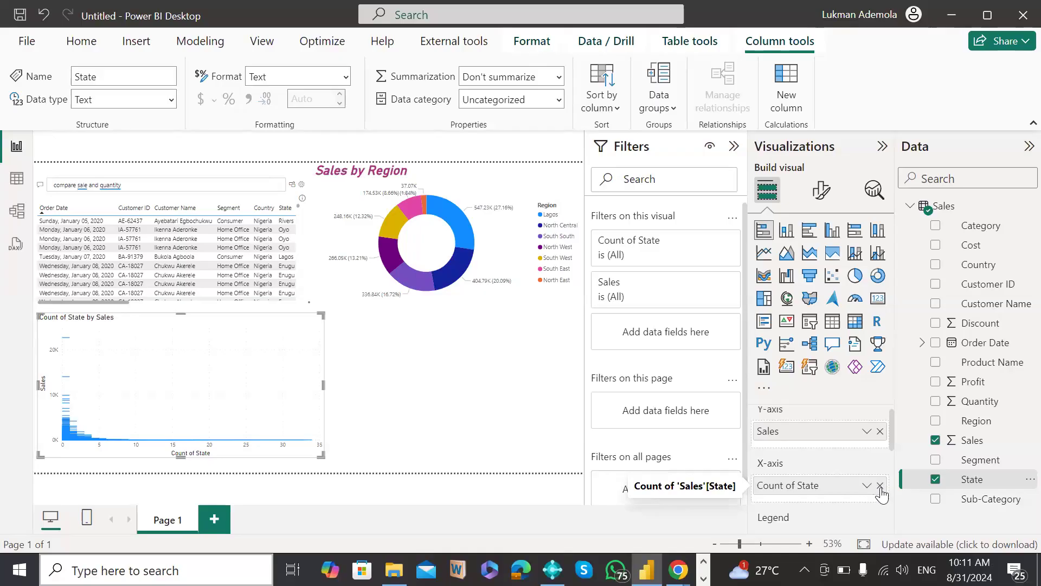
Step: Rearrange the bar chart's fields so that Sales is summed on the X-axis and State is on the Y-axis
click(879, 486)
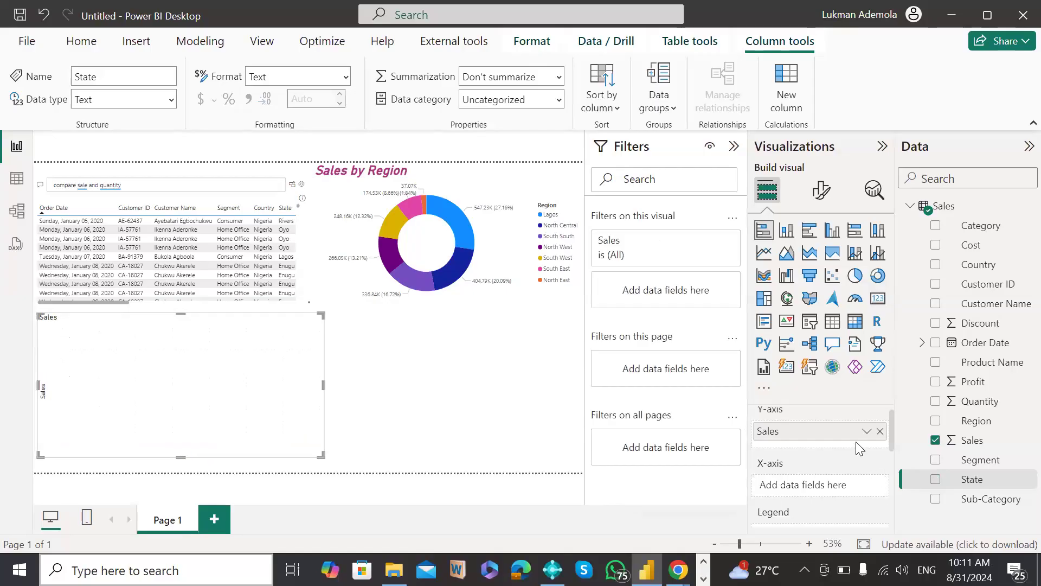
drag(845, 436, 846, 489)
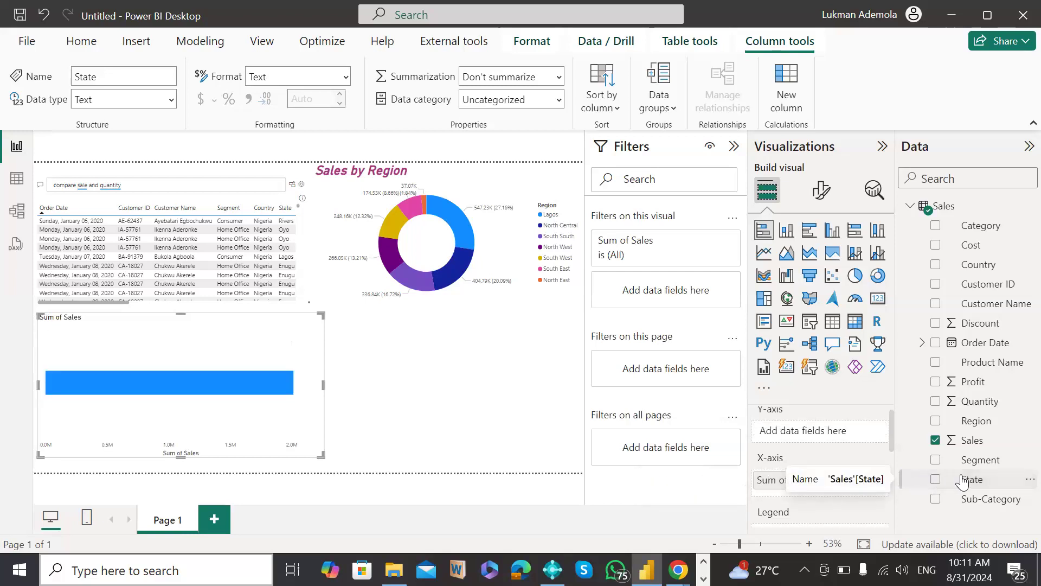
drag(964, 480, 819, 434)
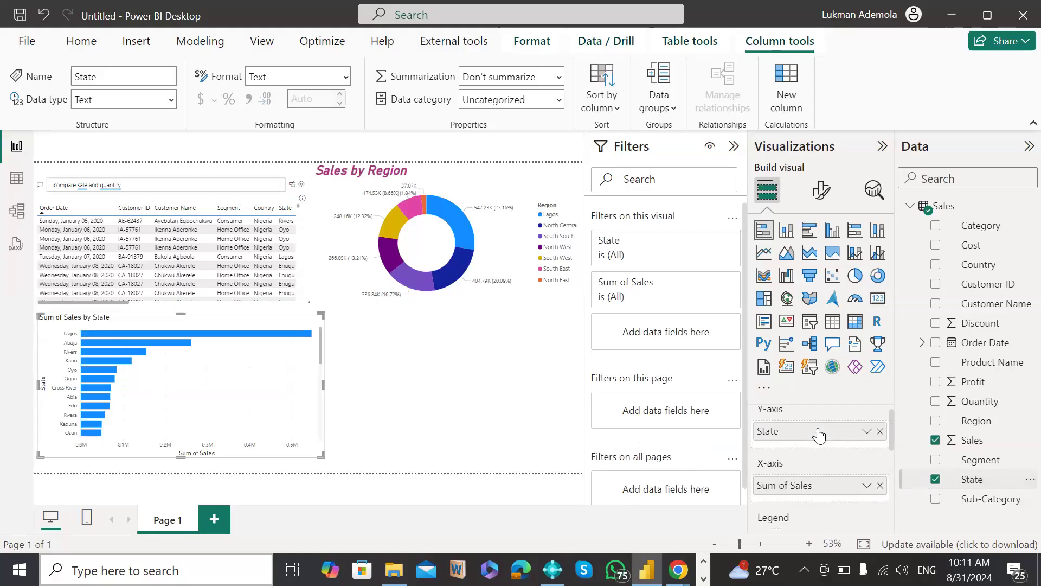
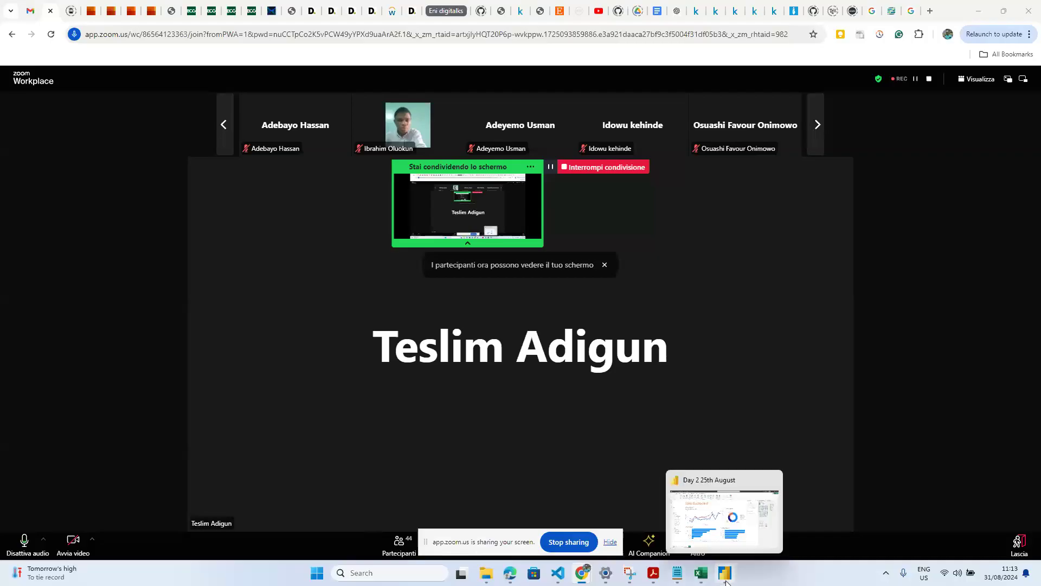
Step: Switch to the Day 2 25th August report in Power BI Desktop and add a new blank page
click(726, 580)
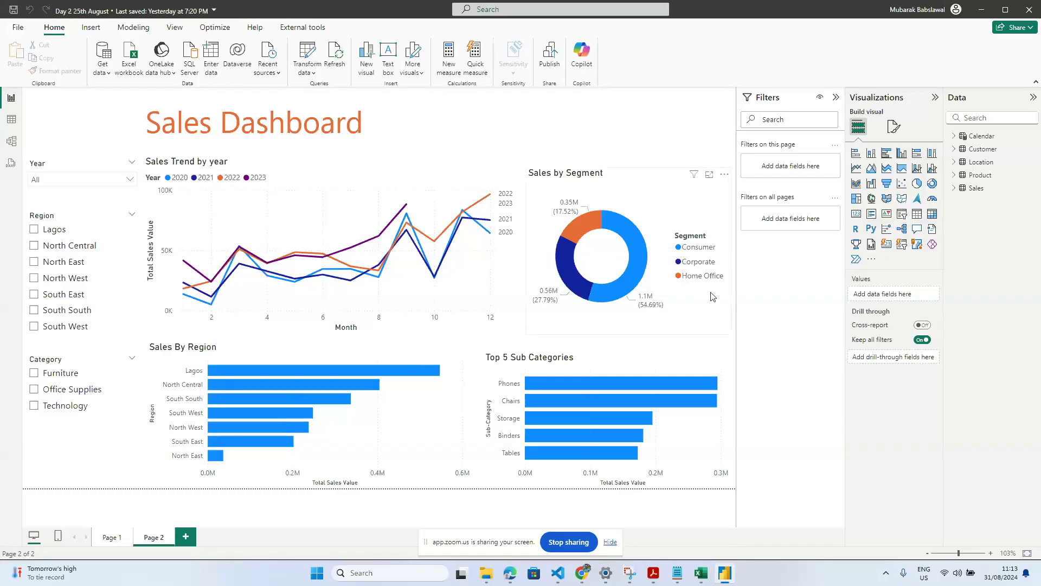
click(185, 536)
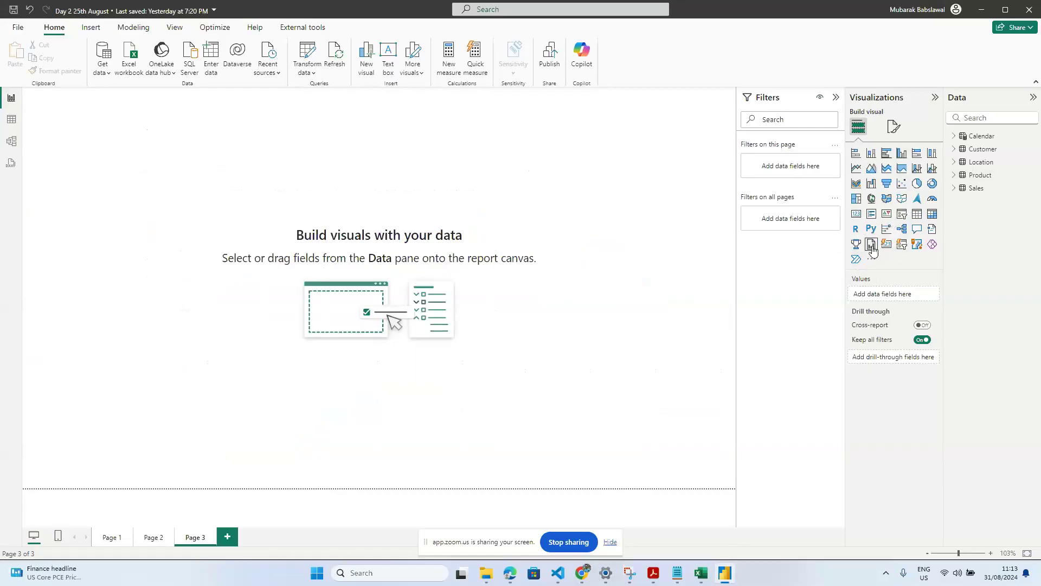
Step: Open the gallery for getting more Power BI visuals and browse through all the available custom visuals
click(873, 263)
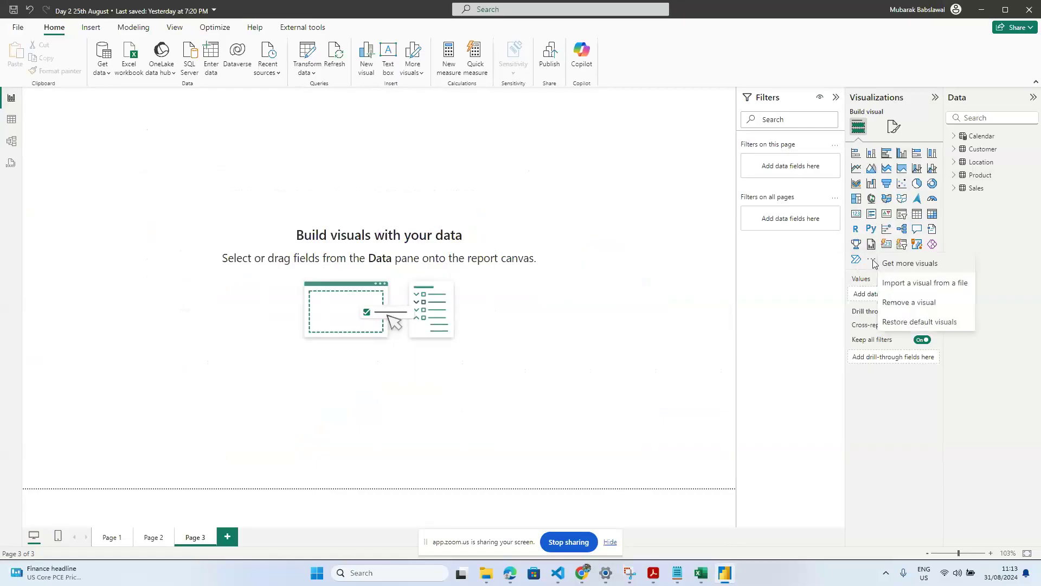
click(919, 272)
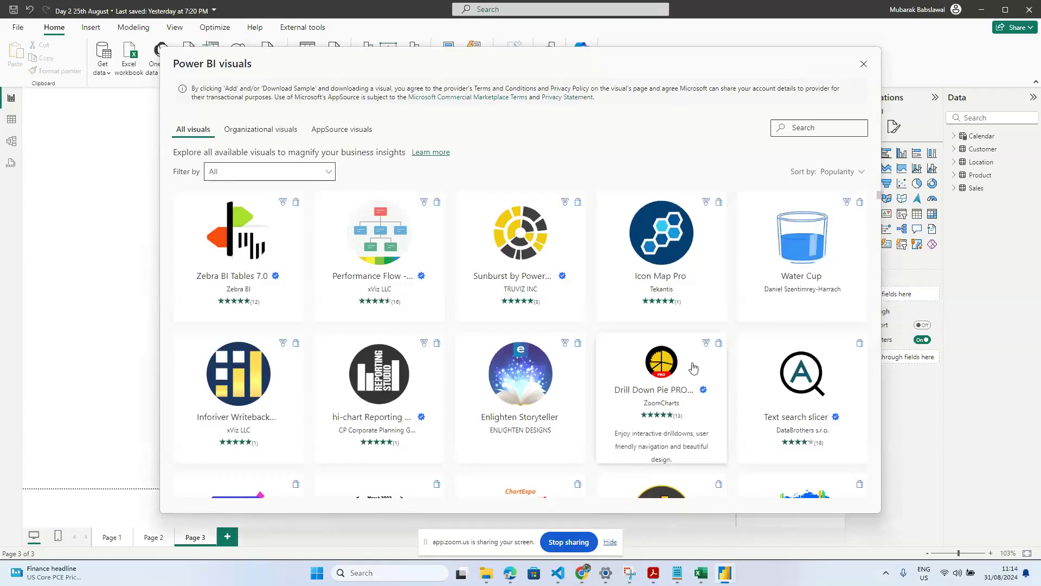
scroll(692, 366, down, 1)
scroll(693, 367, down, 3)
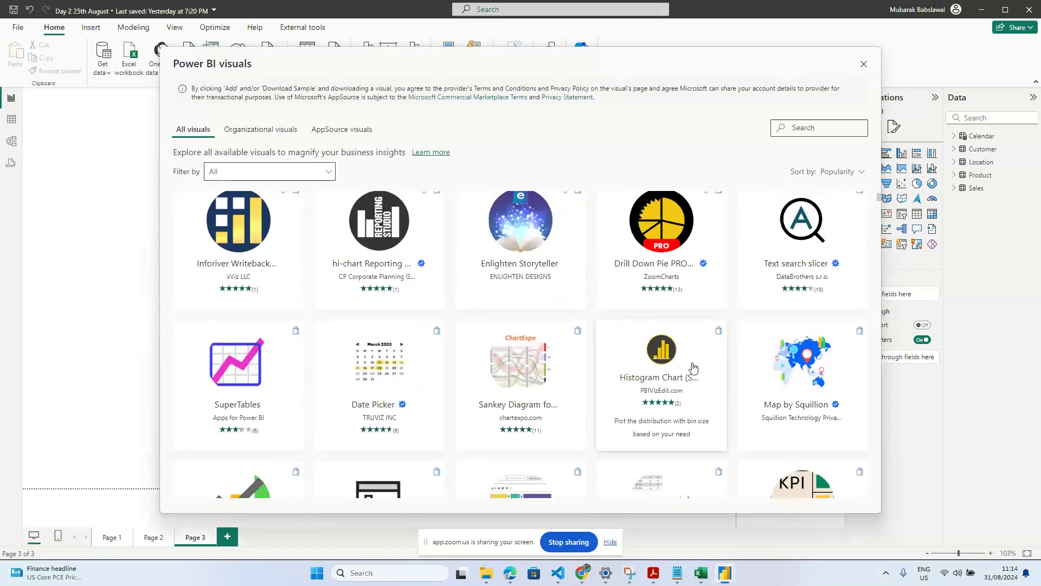
scroll(693, 367, down, 3)
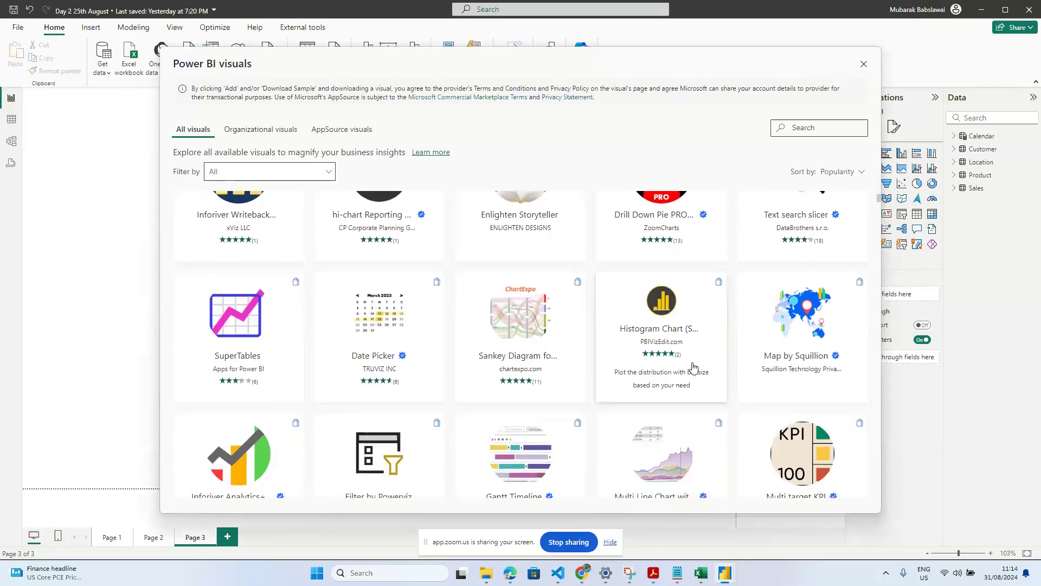
scroll(693, 367, down, 3)
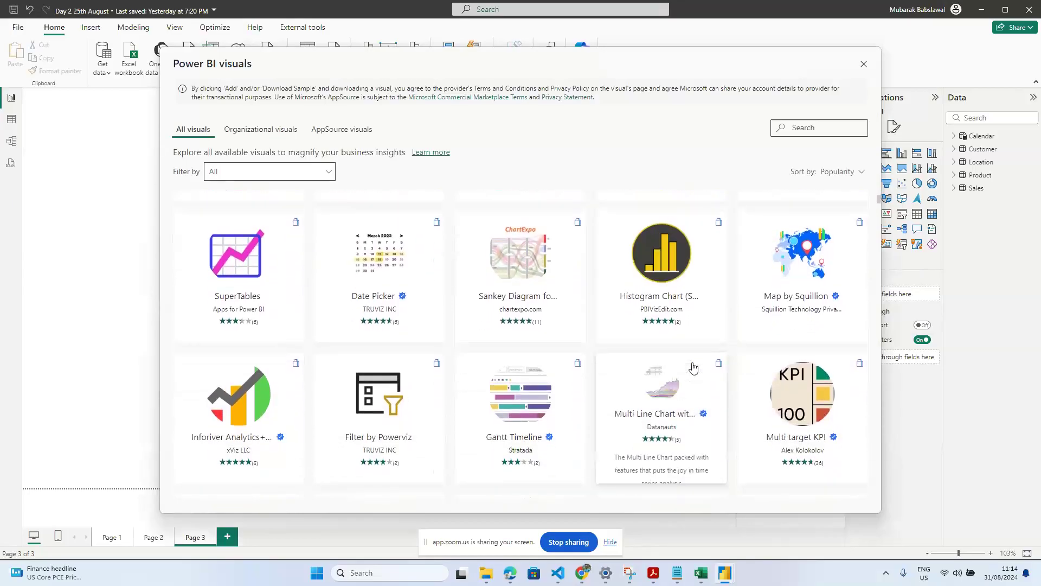
scroll(693, 367, down, 3)
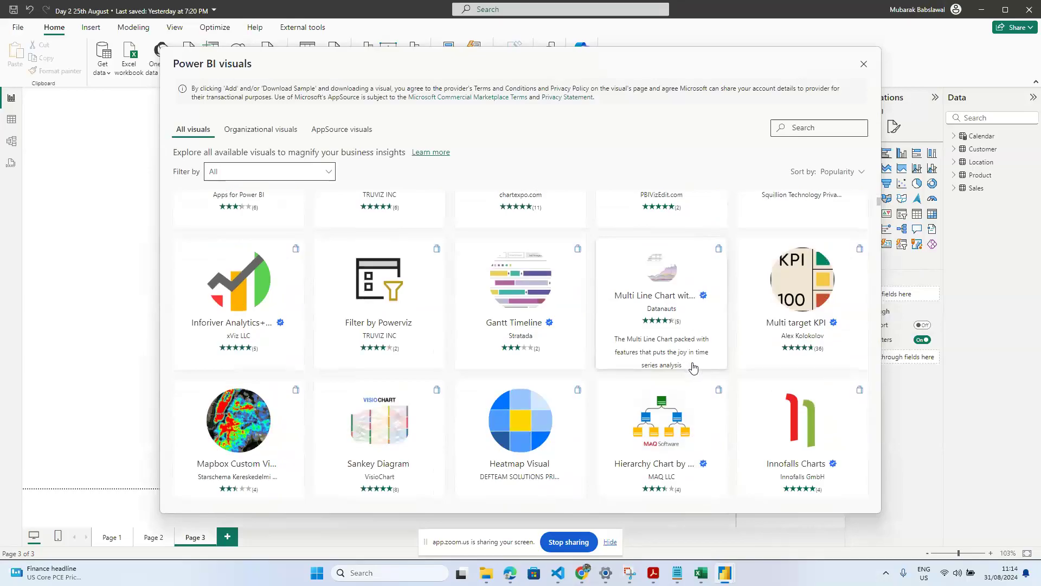
scroll(693, 367, down, 3)
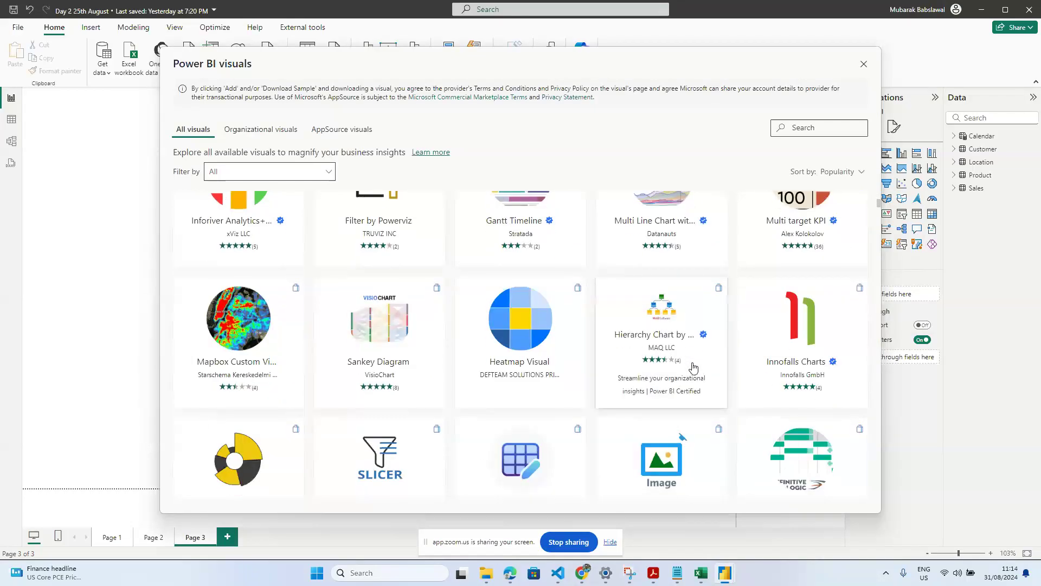
scroll(693, 368, down, 3)
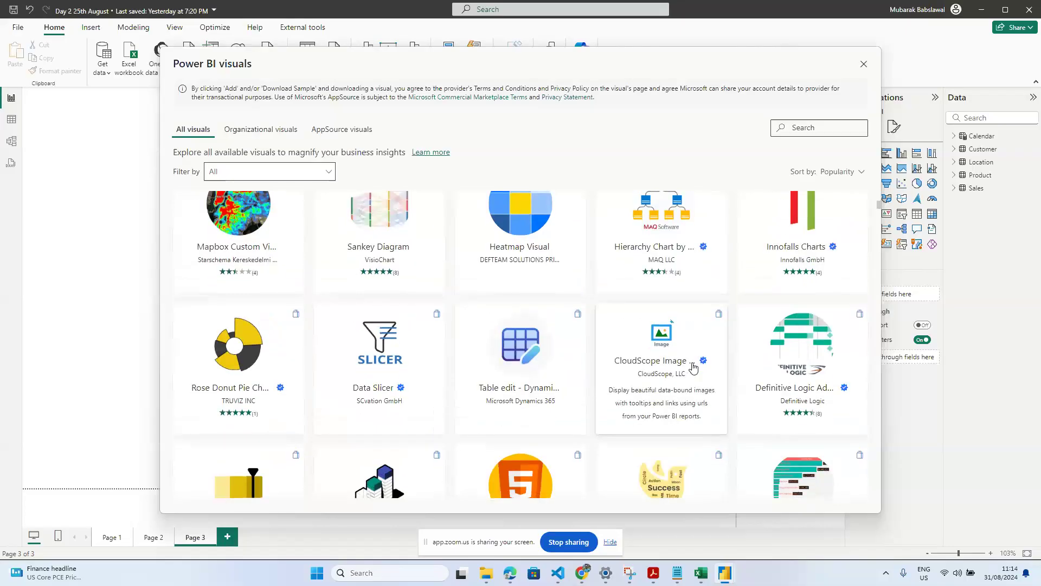
scroll(693, 367, down, 2)
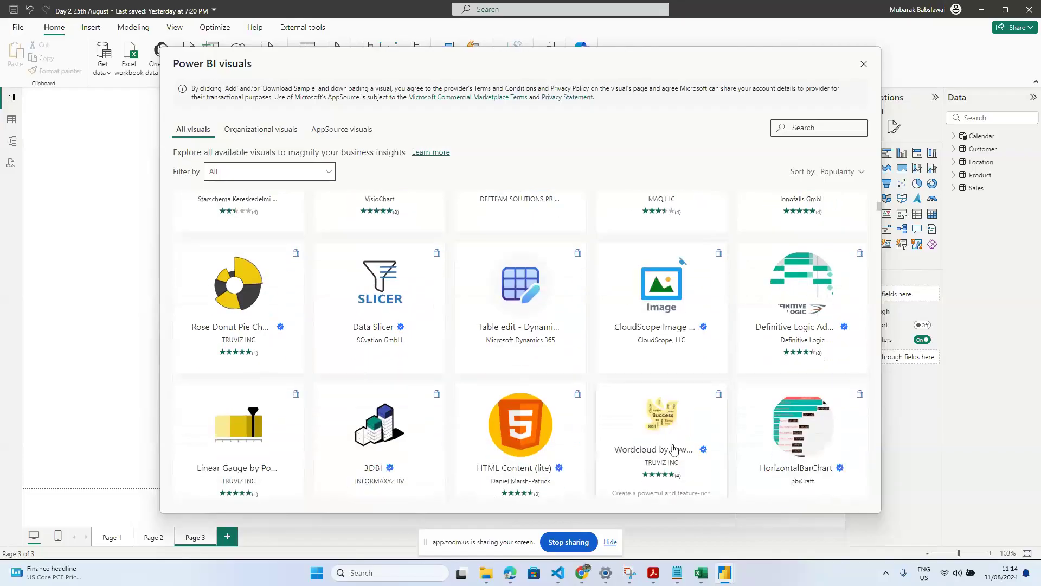
Step: Look further down the list of all available custom visuals to examine more chart types
scroll(707, 483, down, 3)
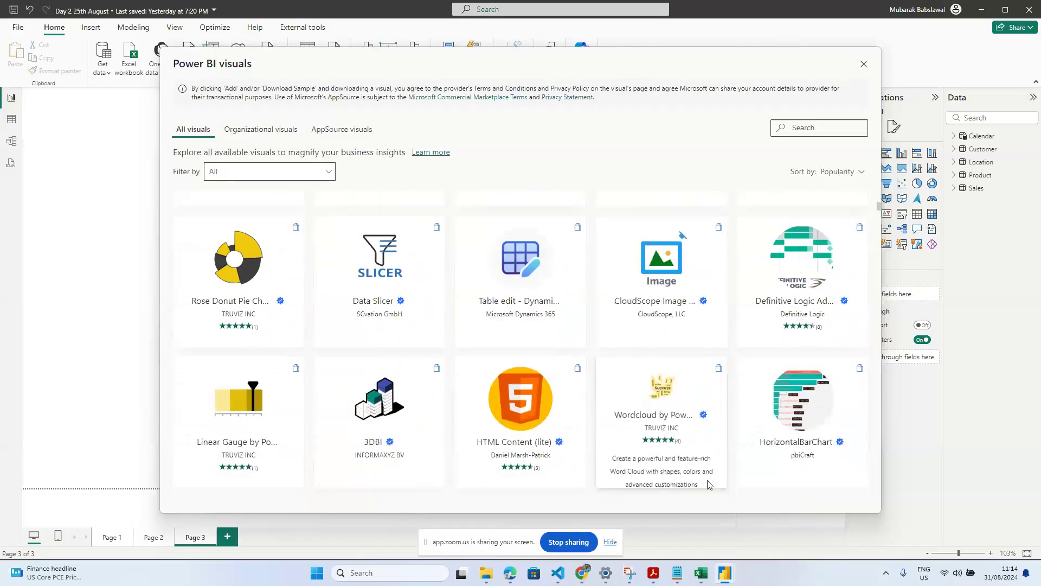
scroll(707, 484, down, 3)
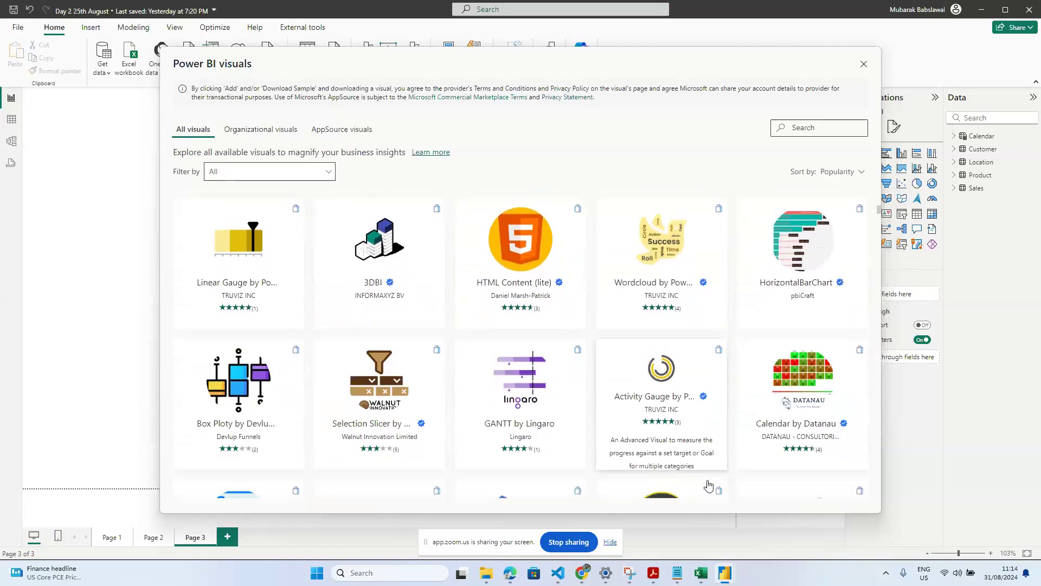
scroll(708, 484, down, 7)
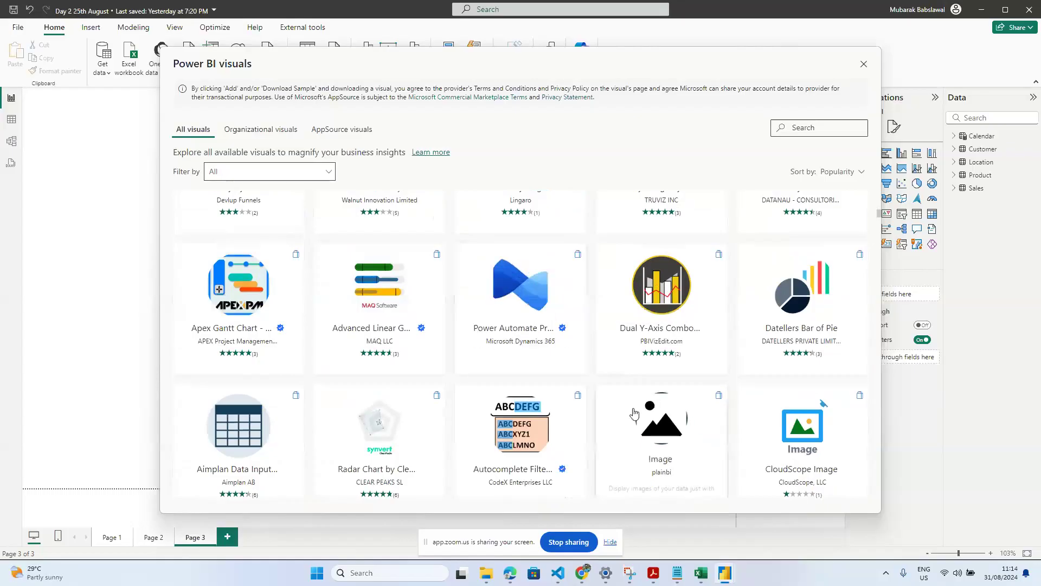
scroll(634, 414, down, 1)
scroll(635, 414, down, 1)
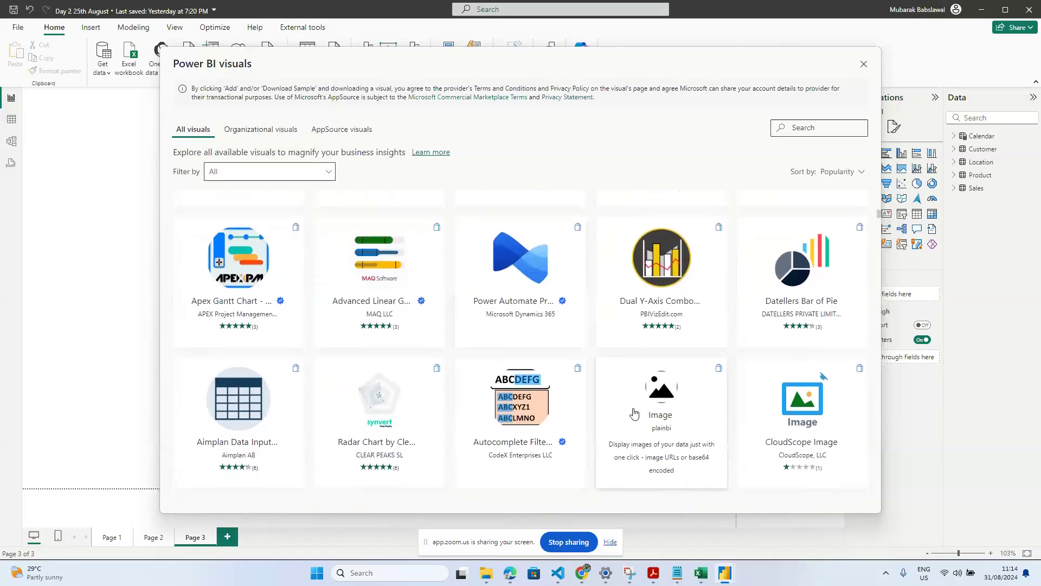
scroll(646, 447, down, 3)
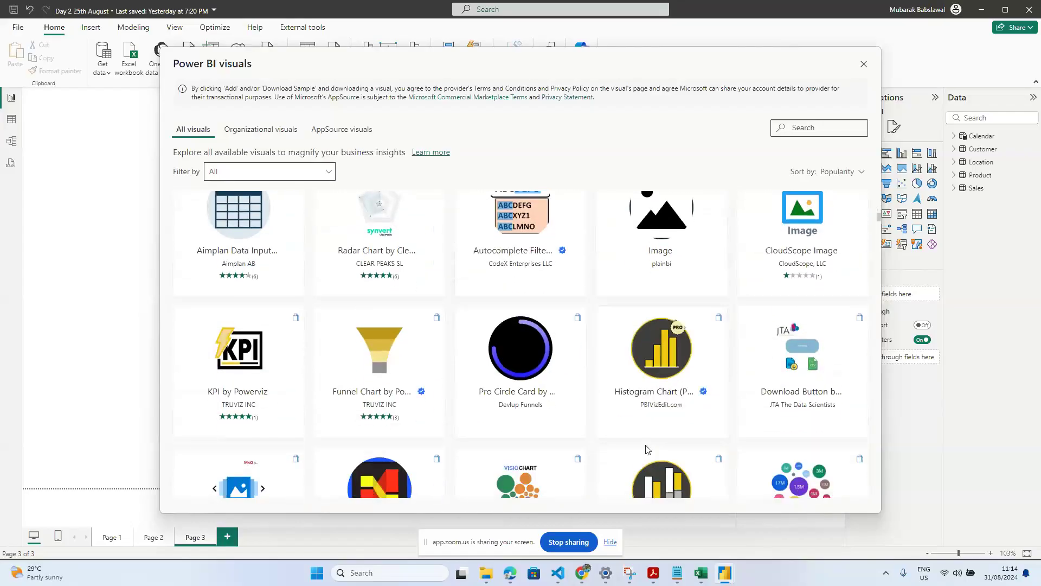
scroll(646, 448, down, 2)
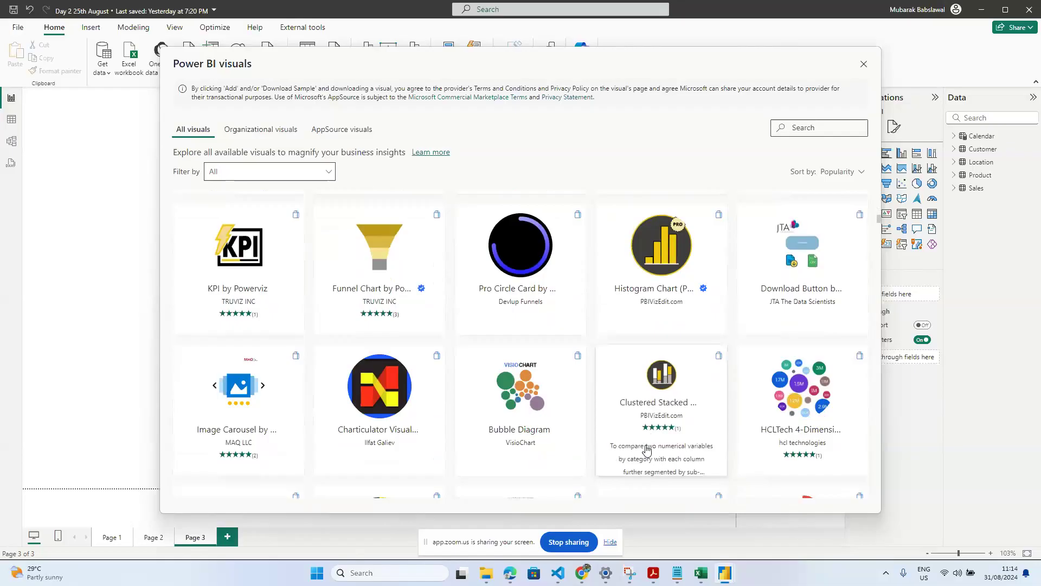
scroll(646, 448, down, 2)
scroll(647, 448, down, 1)
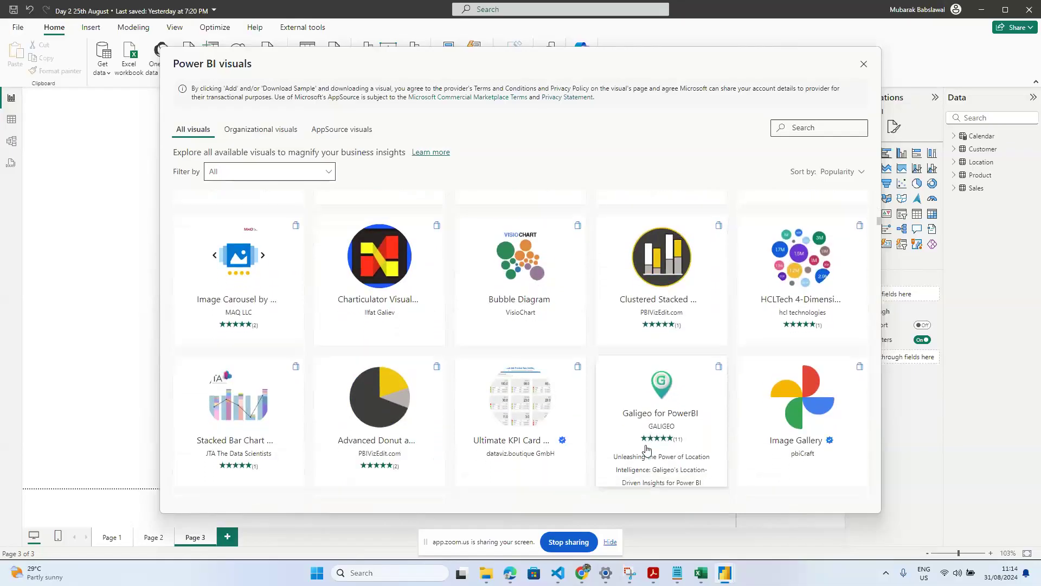
scroll(647, 448, down, 4)
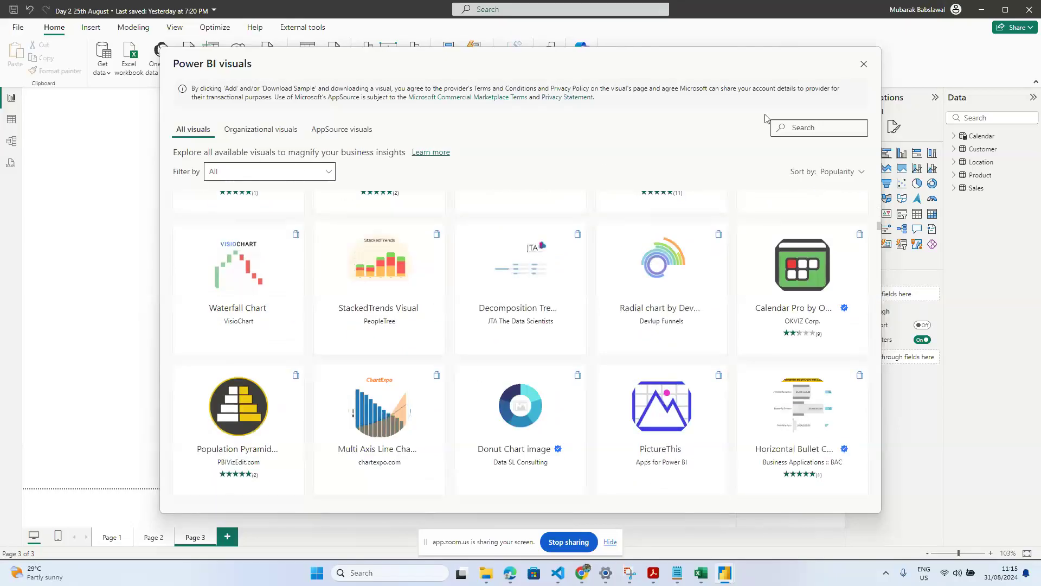
Step: Search the visuals gallery for "anima" and import the Animated Bar Race Chart by INOVISTA LIMITED into the report
click(806, 128)
text(anima)
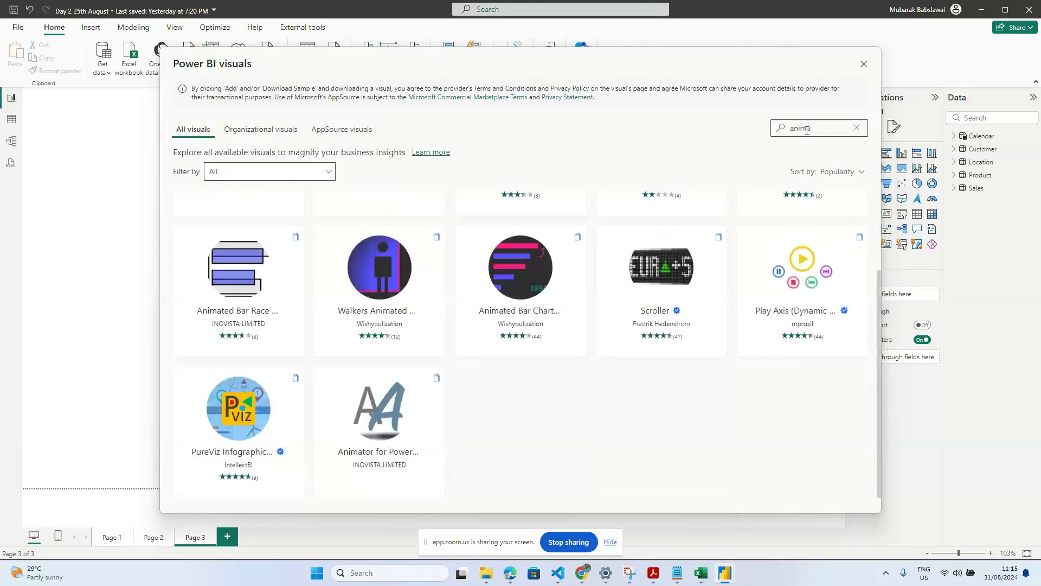
scroll(379, 341, up, 2)
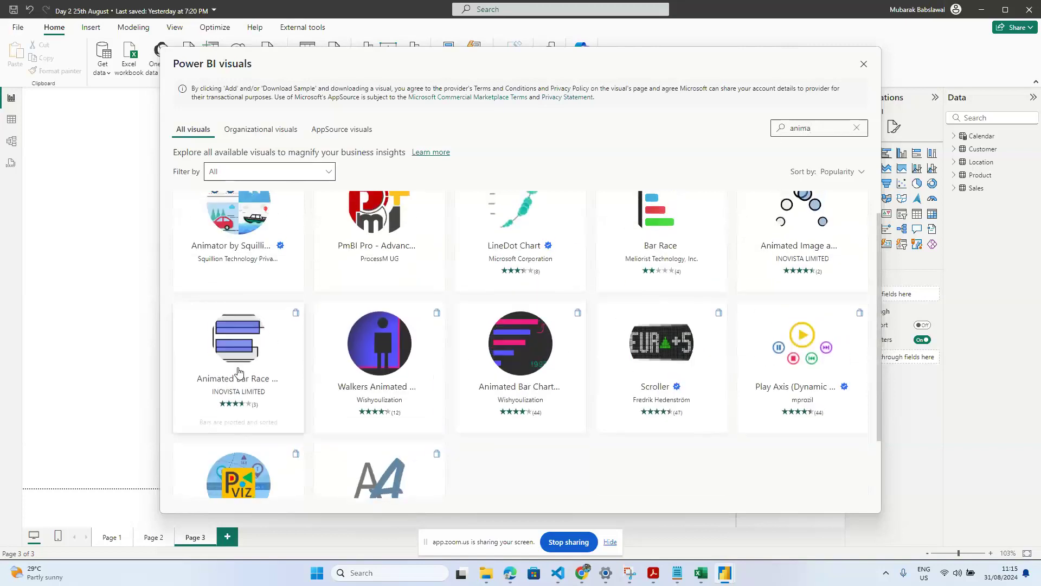
click(270, 394)
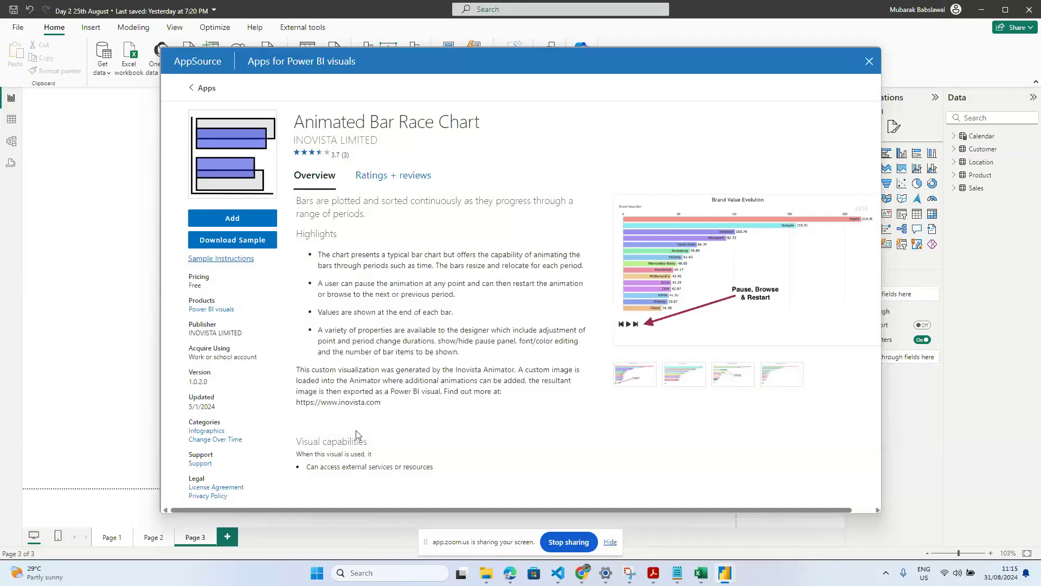
click(253, 222)
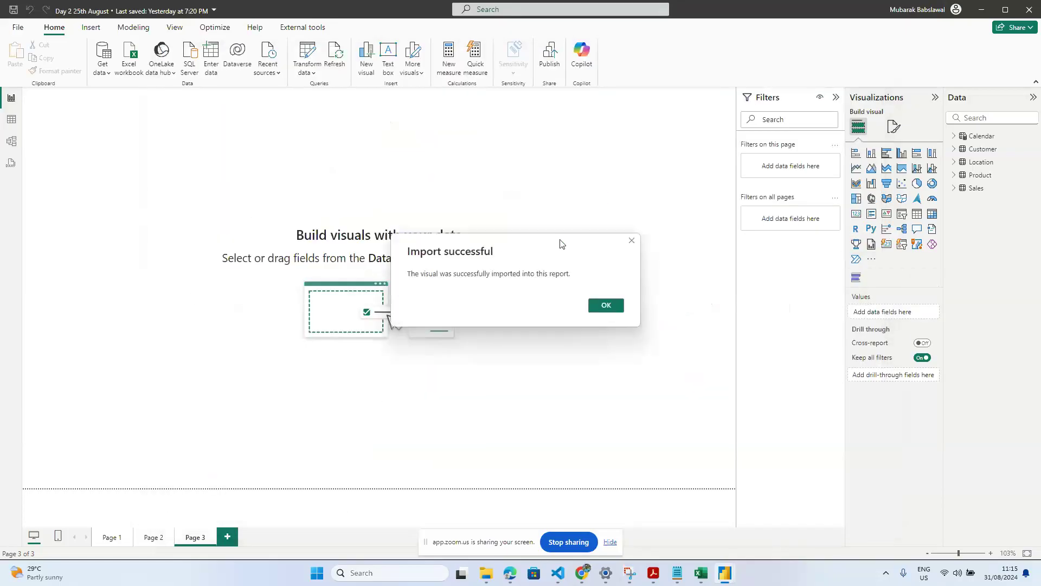
click(605, 305)
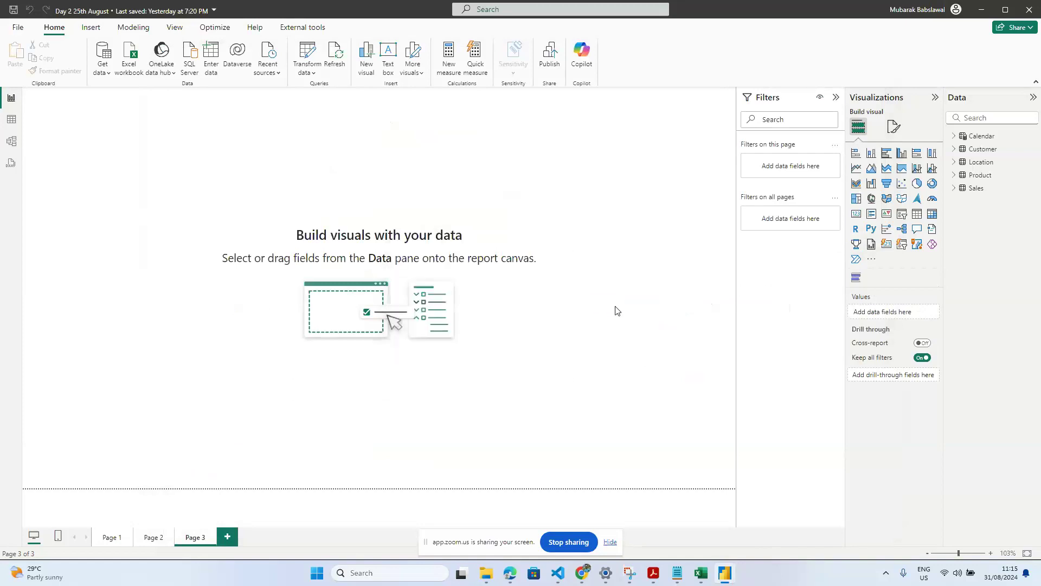
Step: Add an Animated Bar Race Chart to Page 3 and enlarge it to about half the canvas width
click(857, 283)
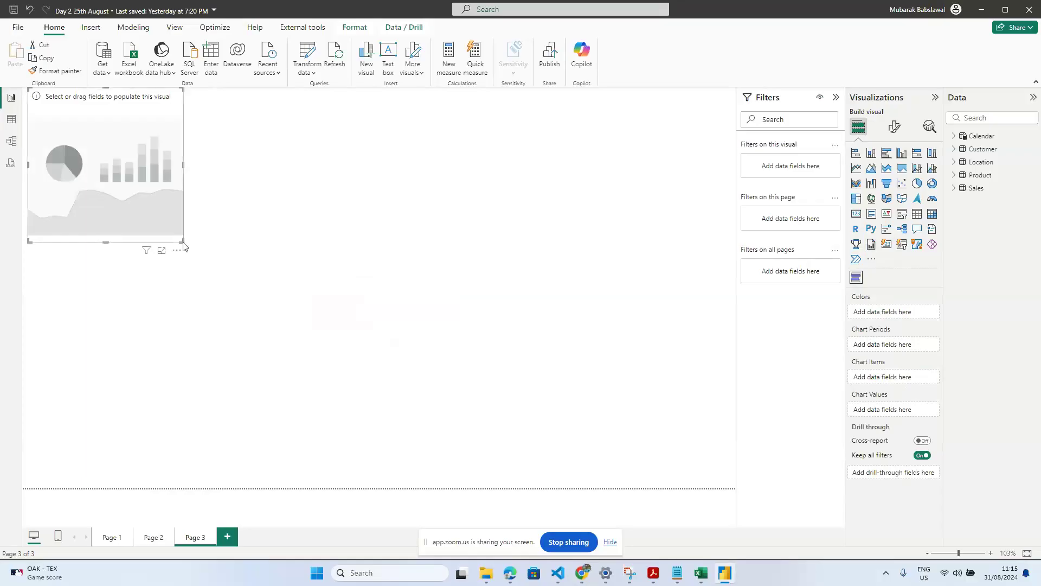
drag(183, 240, 385, 384)
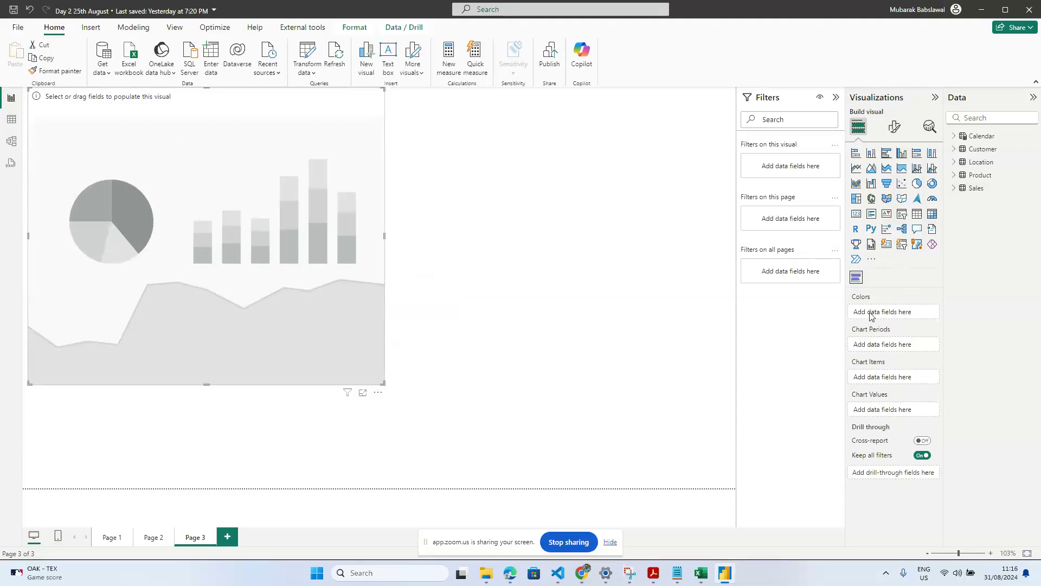
Step: Assign Date to the race chart's Chart Periods, Sub-Category to Chart Items and Sales to Chart Values
click(954, 136)
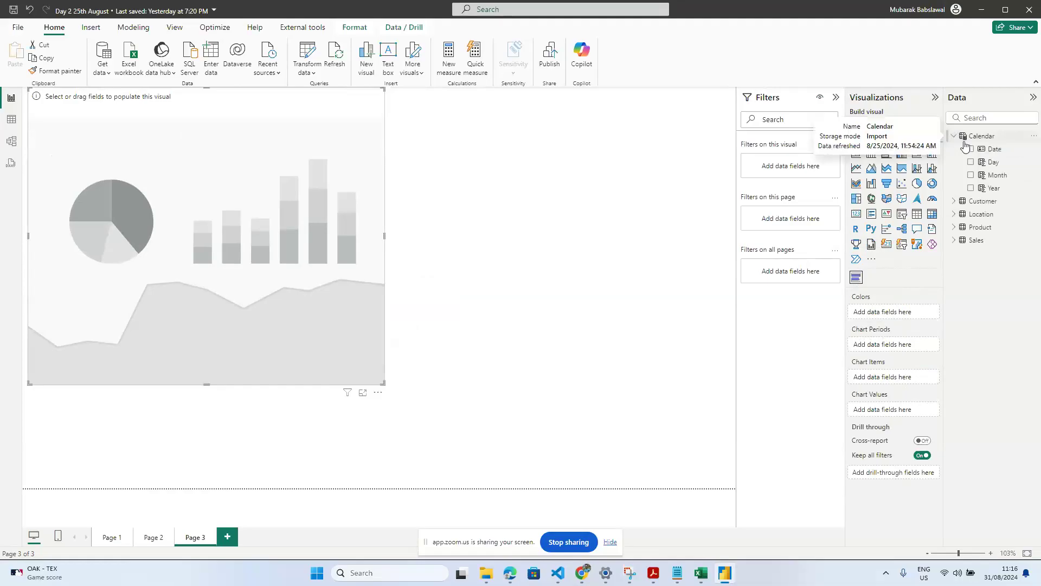
drag(994, 150, 896, 344)
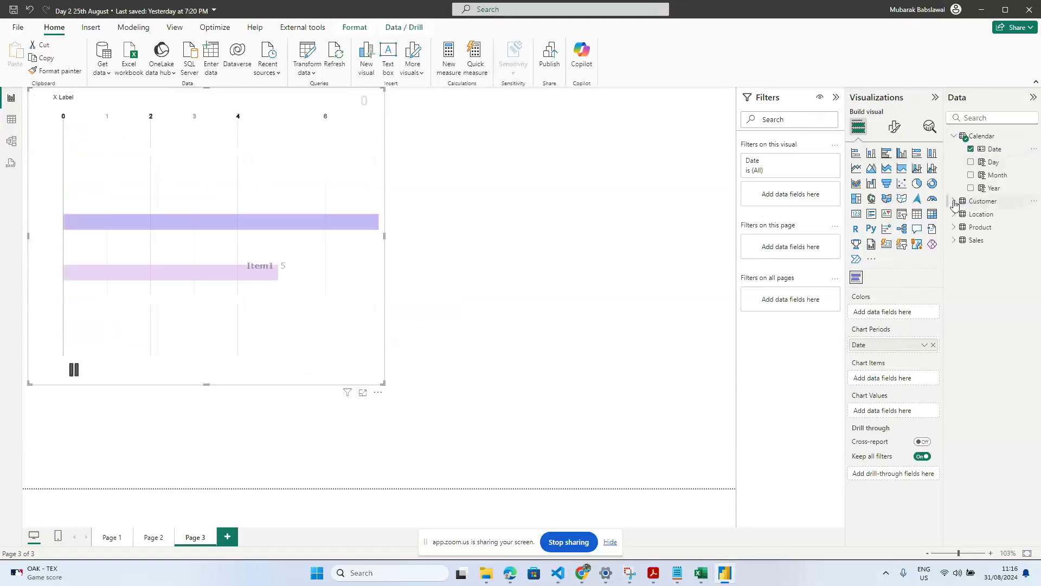
click(954, 227)
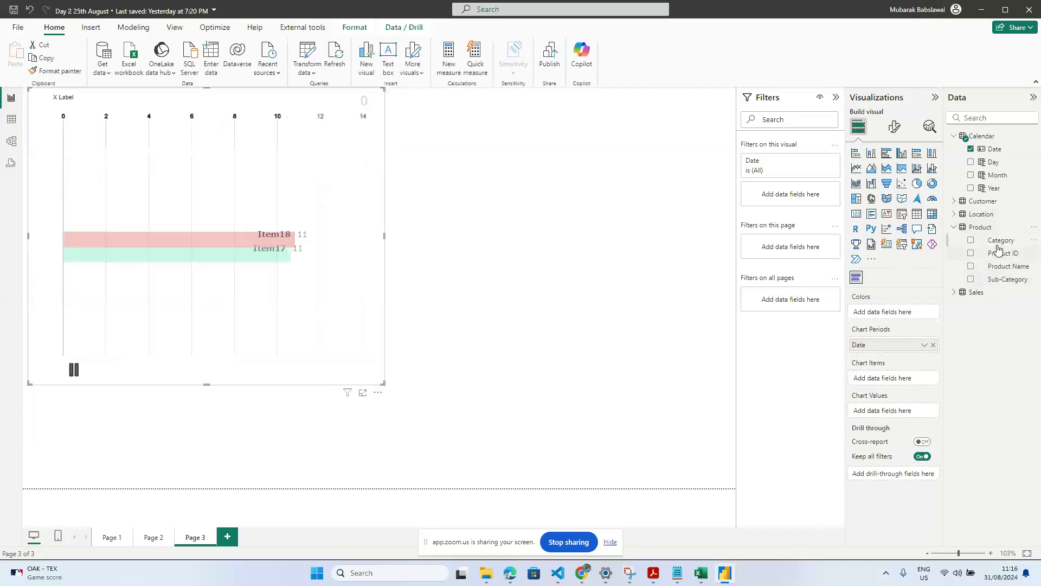
drag(999, 281, 894, 378)
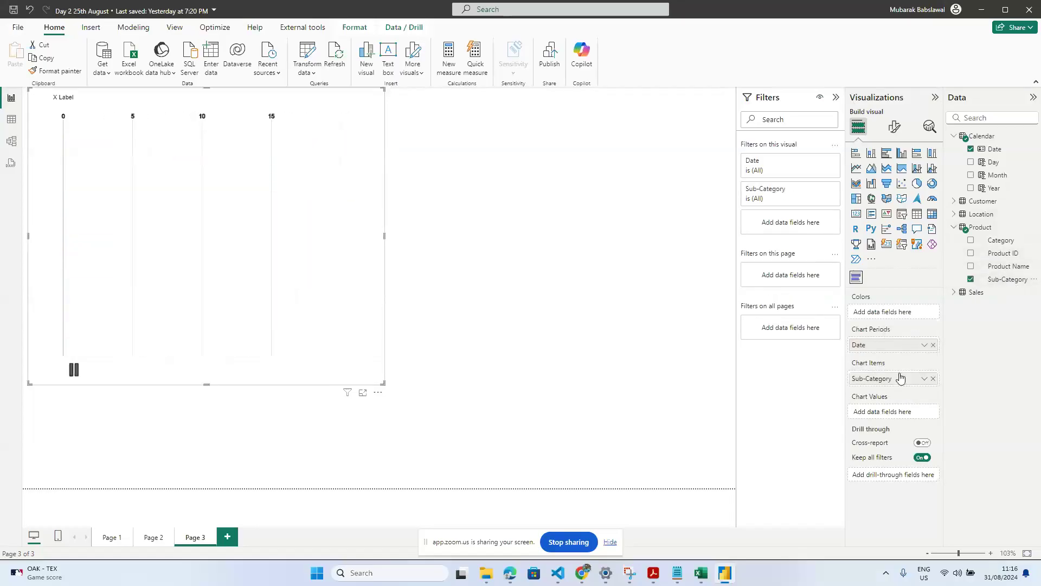
click(954, 292)
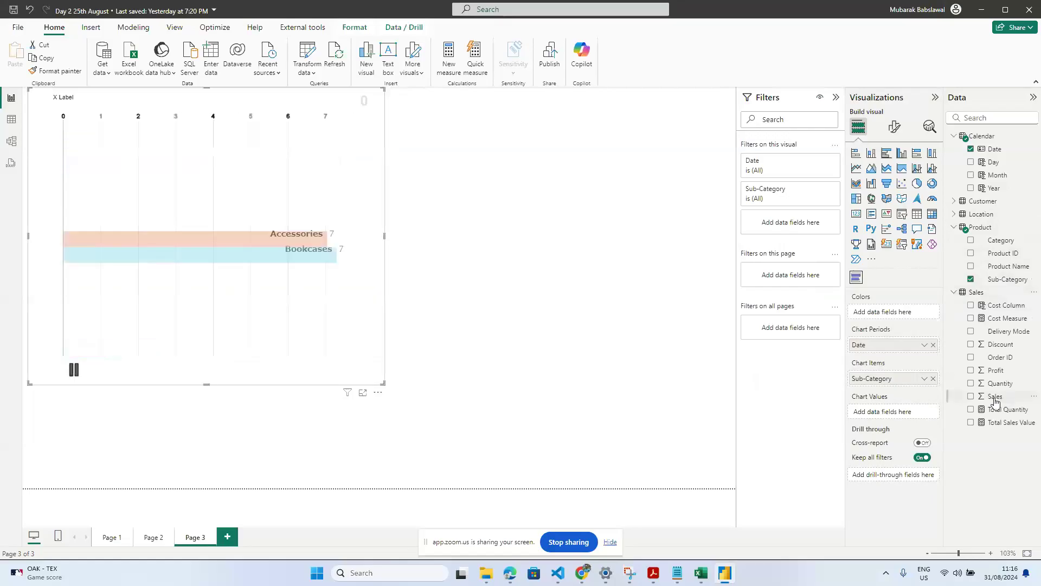
drag(992, 398, 897, 415)
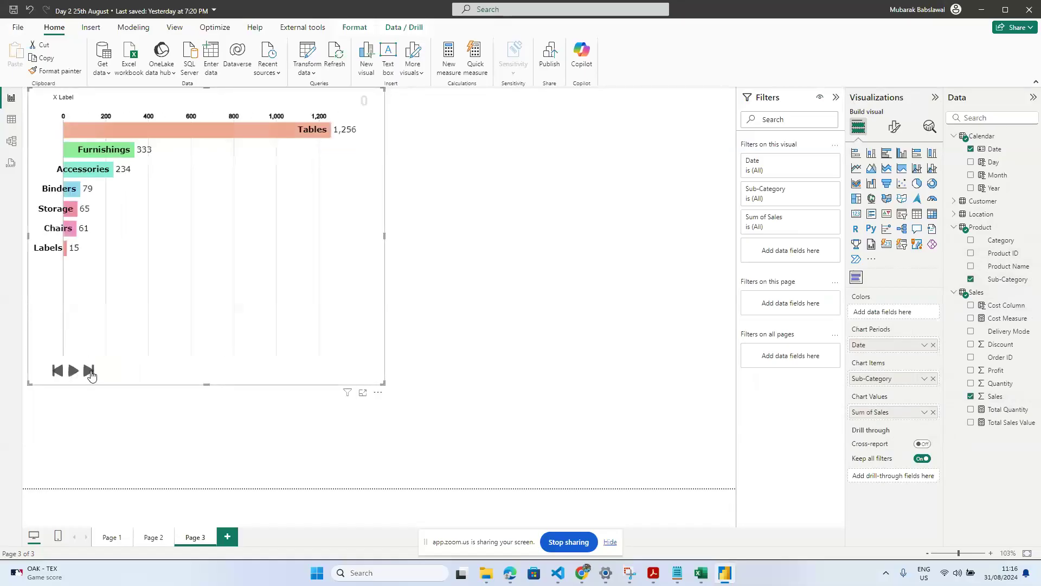
Step: Advance the animated bar race chart through several successive periods to view its bars
click(89, 371)
click(90, 372)
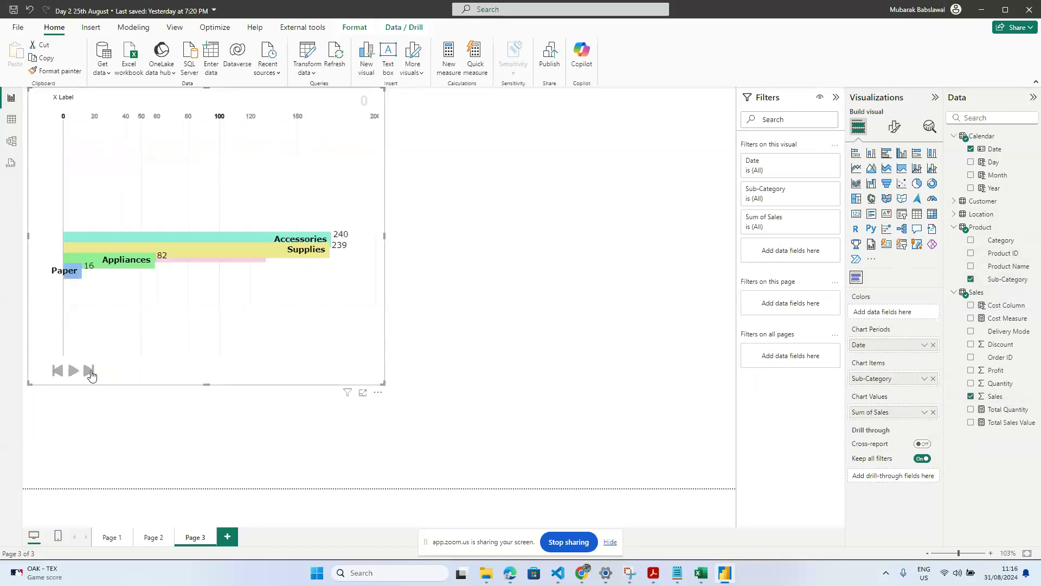
click(90, 371)
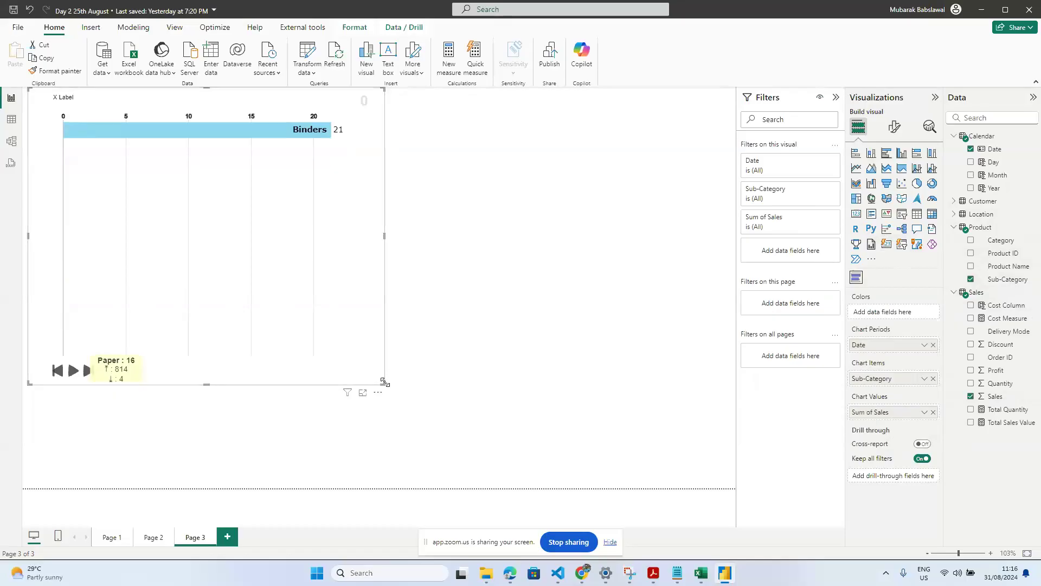
Step: Examine the race chart's formatting options, including Run Animation and Delay Duration, and return to its field assignments
click(897, 129)
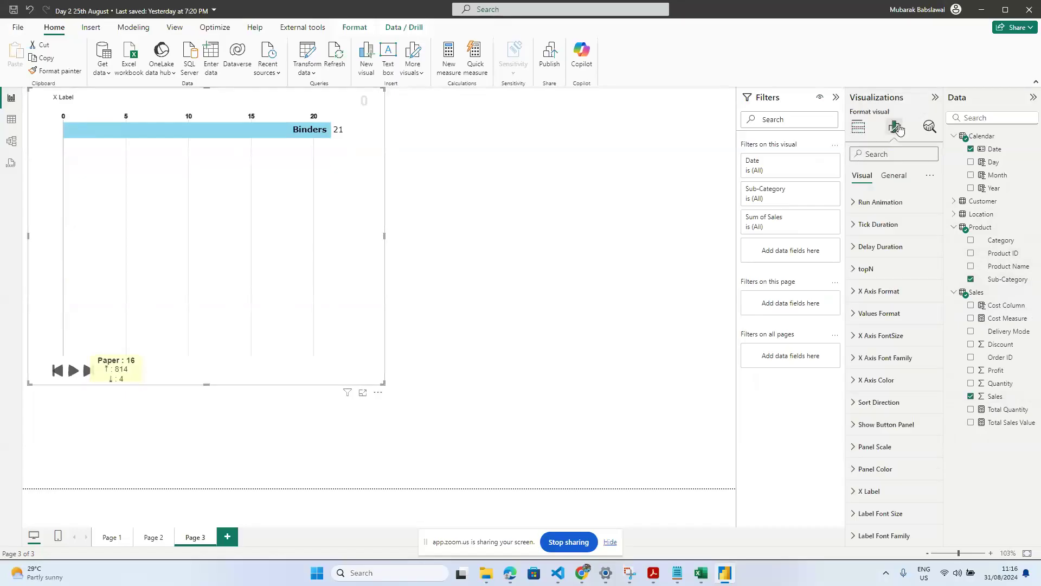
click(856, 205)
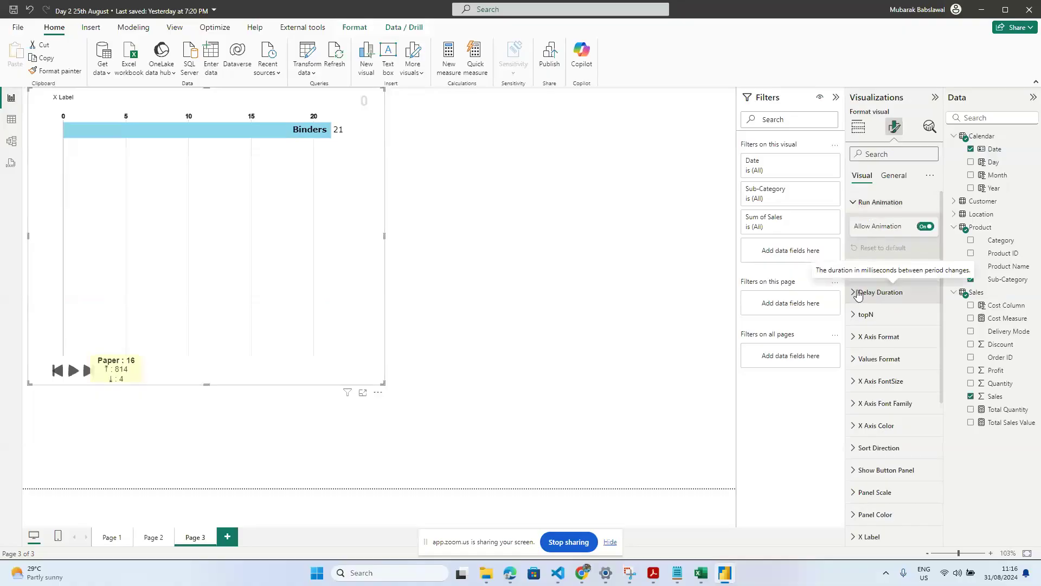
click(878, 292)
scroll(877, 338, down, 5)
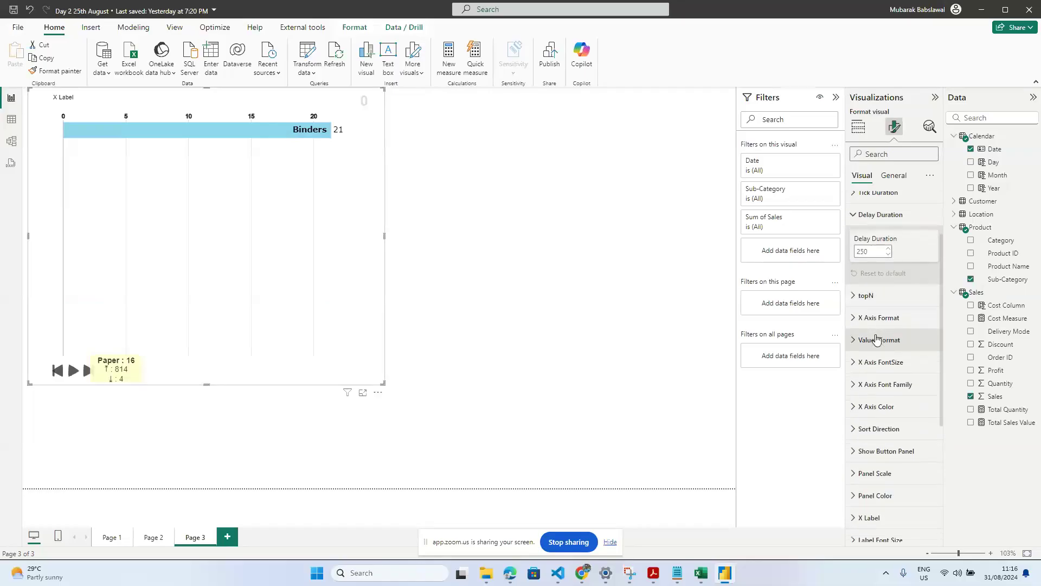
scroll(877, 338, down, 3)
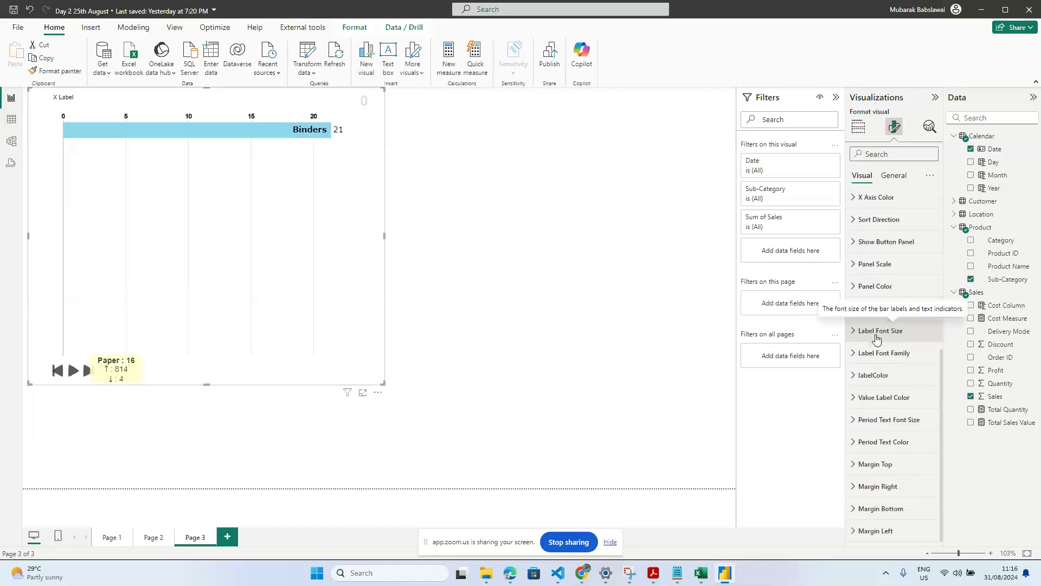
scroll(877, 339, up, 8)
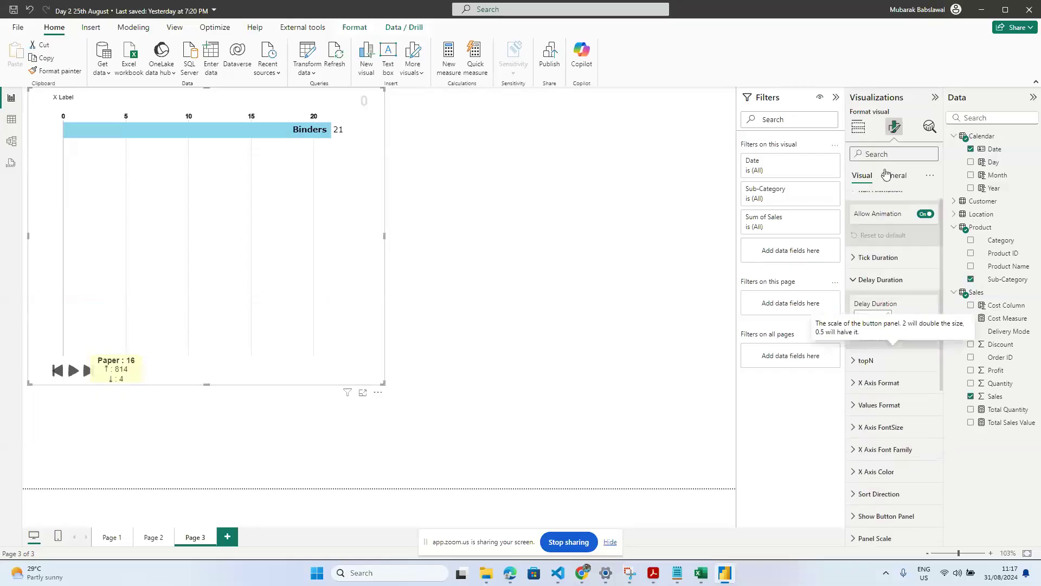
click(866, 133)
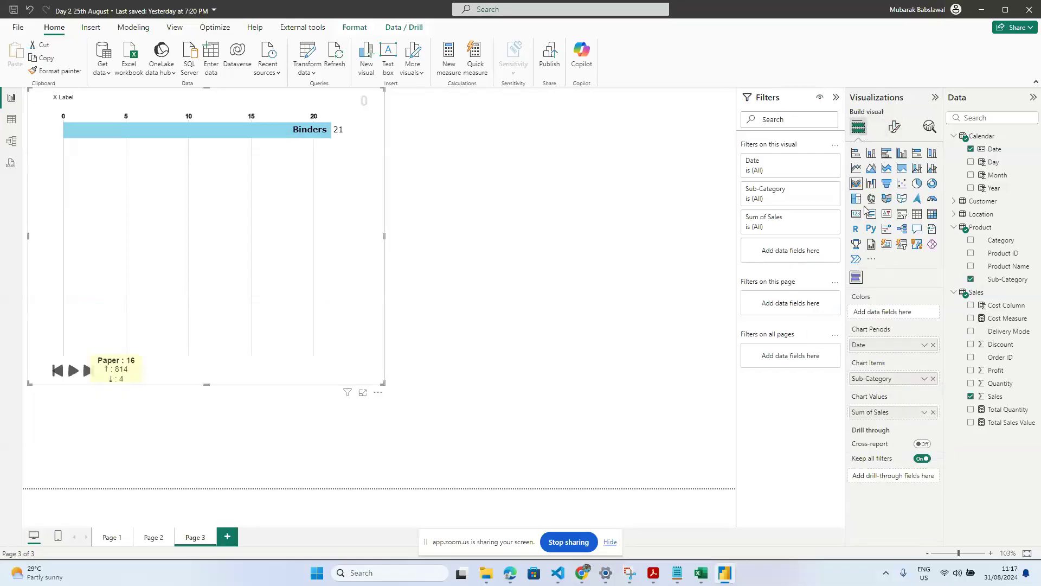
Step: Reopen the gallery for getting more visuals, search for "animation", and shorten the search term to "animat"
click(875, 264)
click(896, 266)
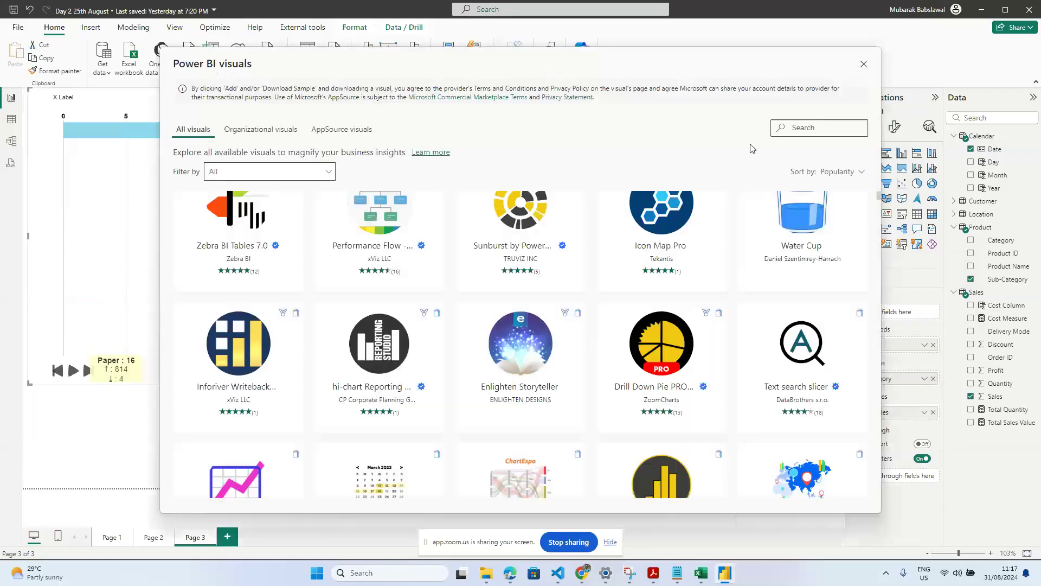
click(795, 125)
text(animation)
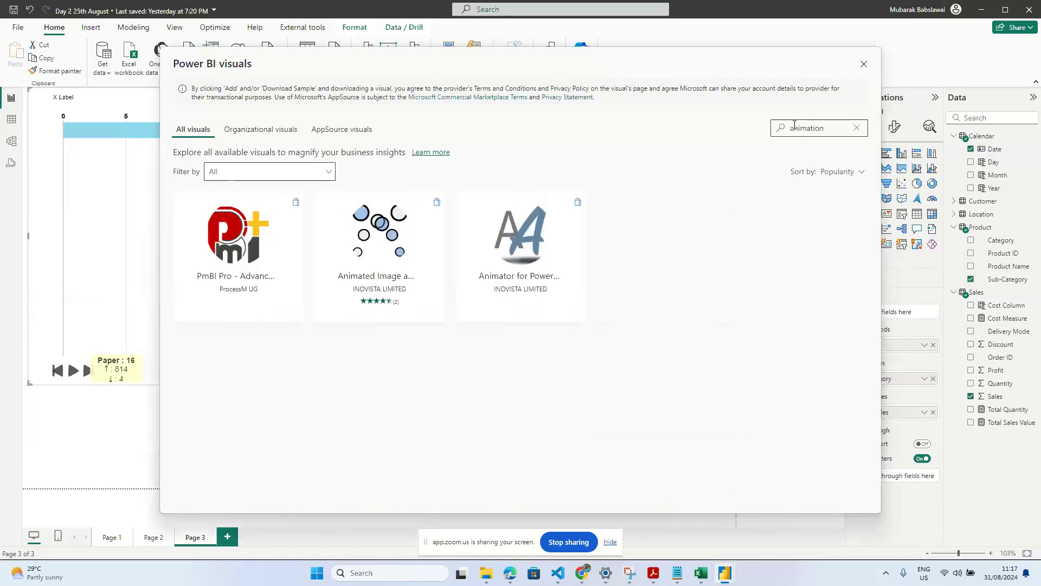
key(BackSpace)
key(BackSpace)
key(BackSpace)
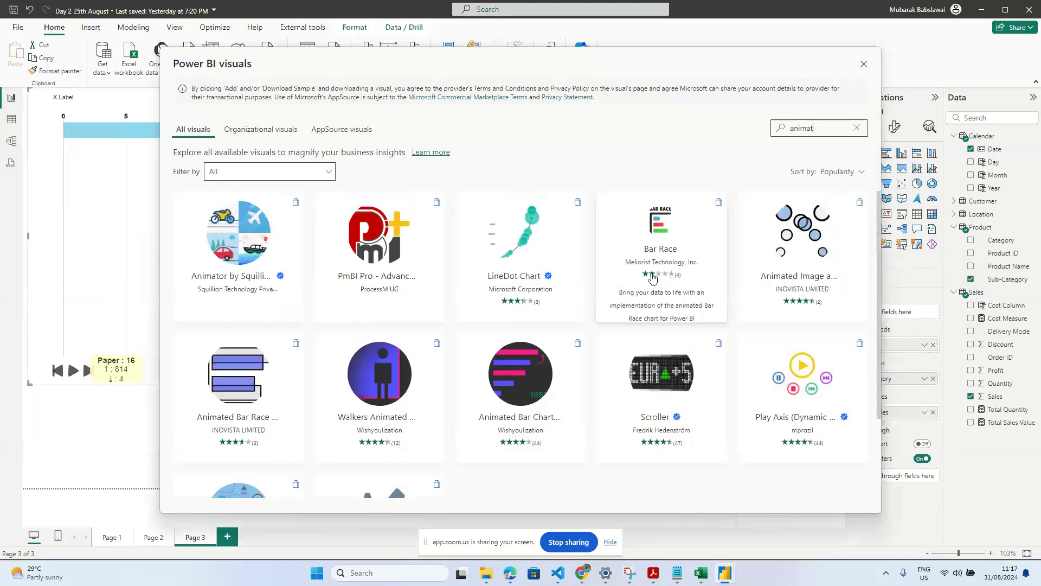
Step: Open the Animated Bar Race Chart's details and its sample instructions in the browser, and switch back to Power BI Desktop
click(243, 395)
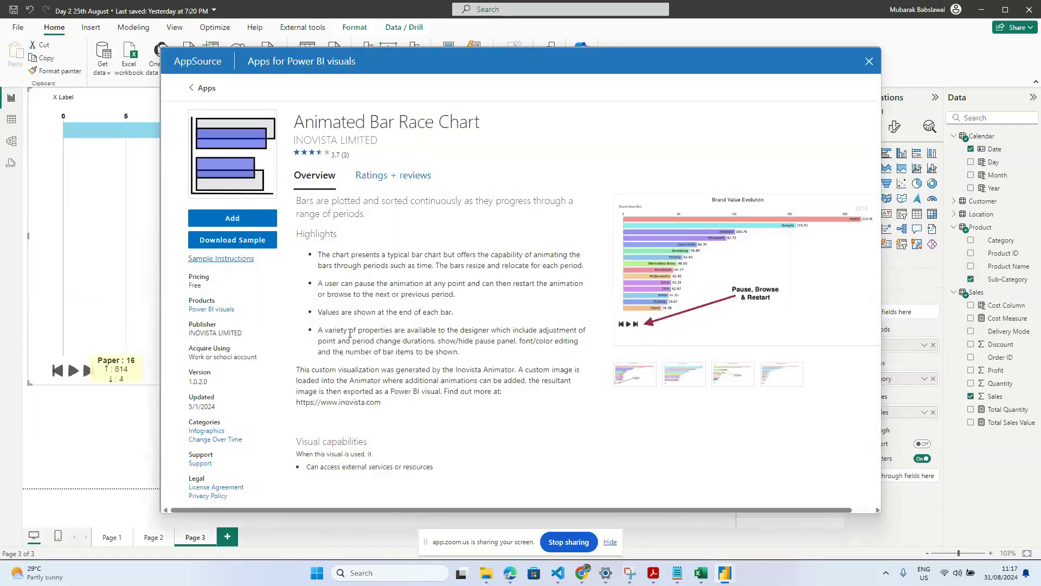
click(219, 260)
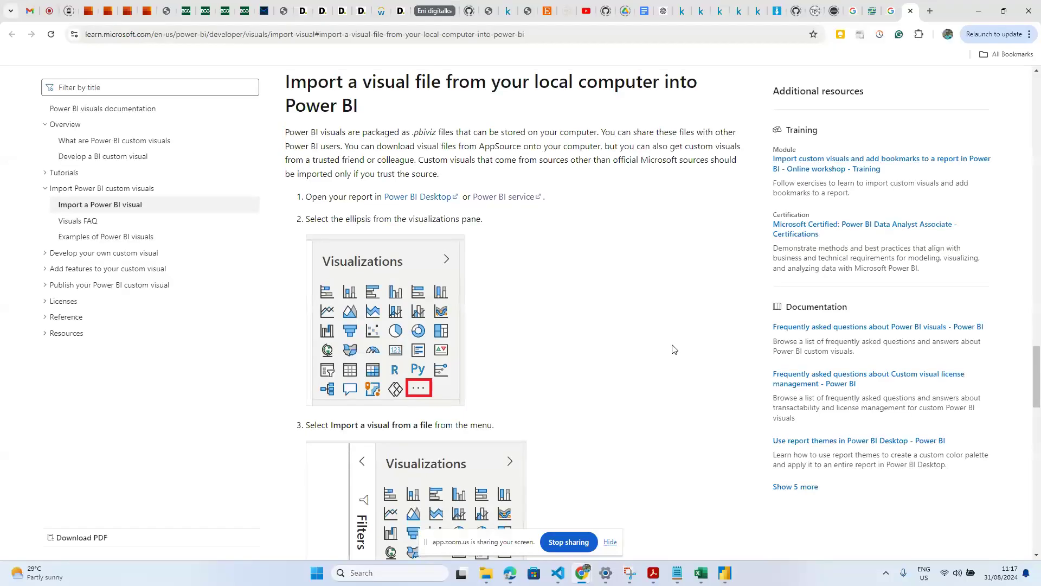
key(alt+Tab)
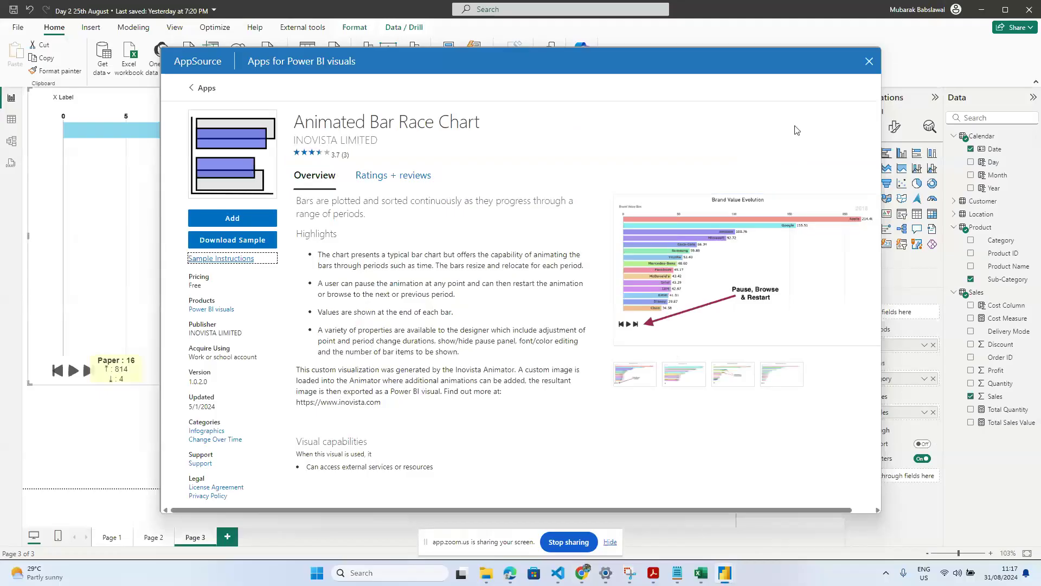
Step: Close the Animated Bar Race Chart's details, delete the race chart from Page 3, and go to Page 2
click(873, 61)
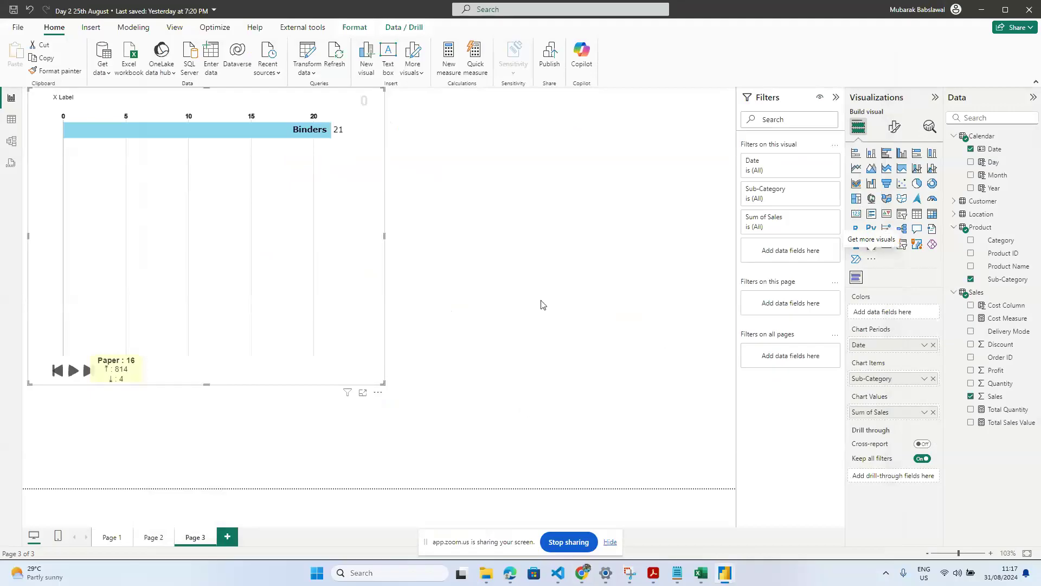
click(870, 262)
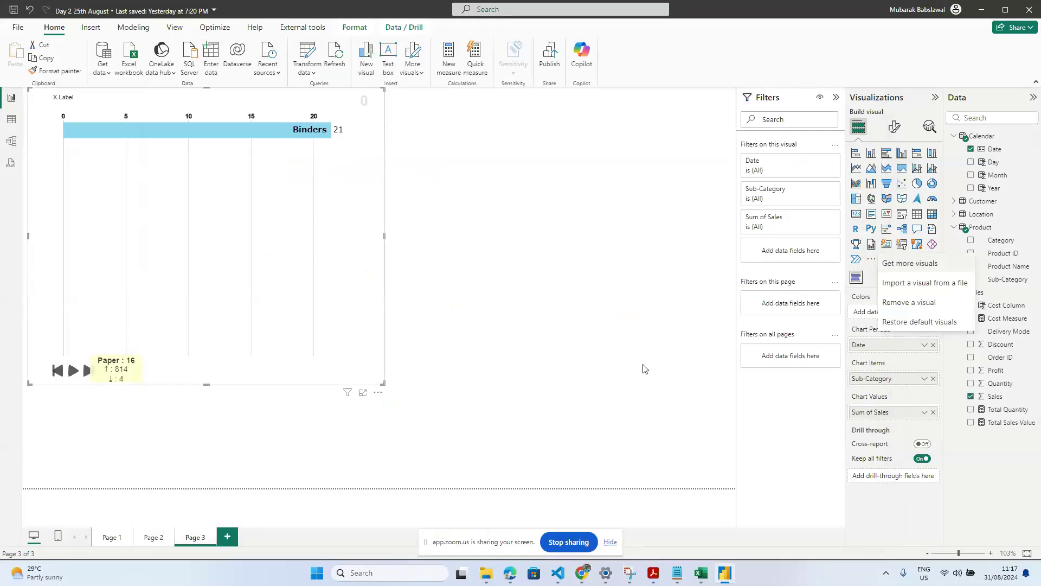
key(Escape)
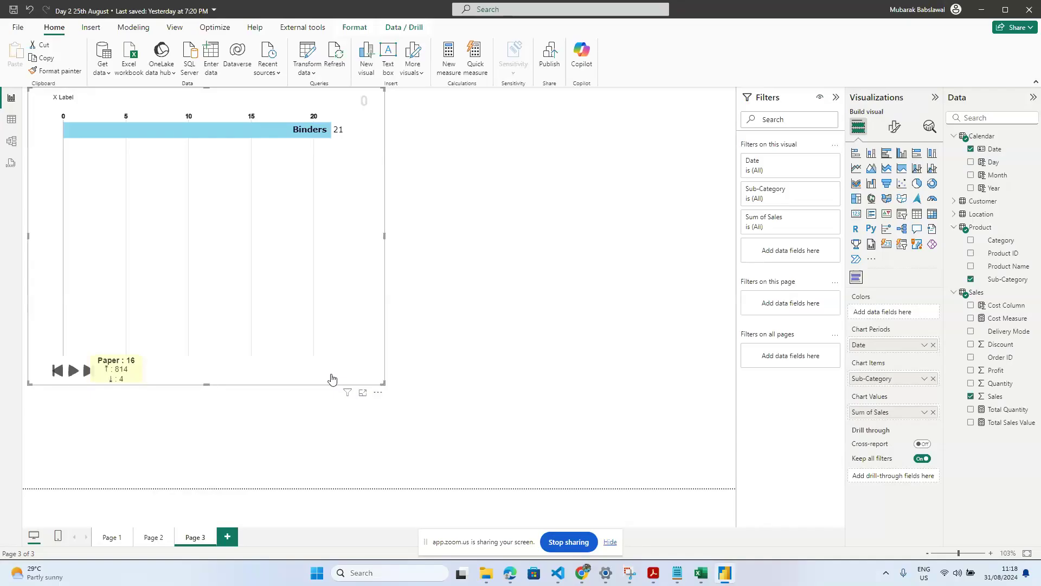
key(Delete)
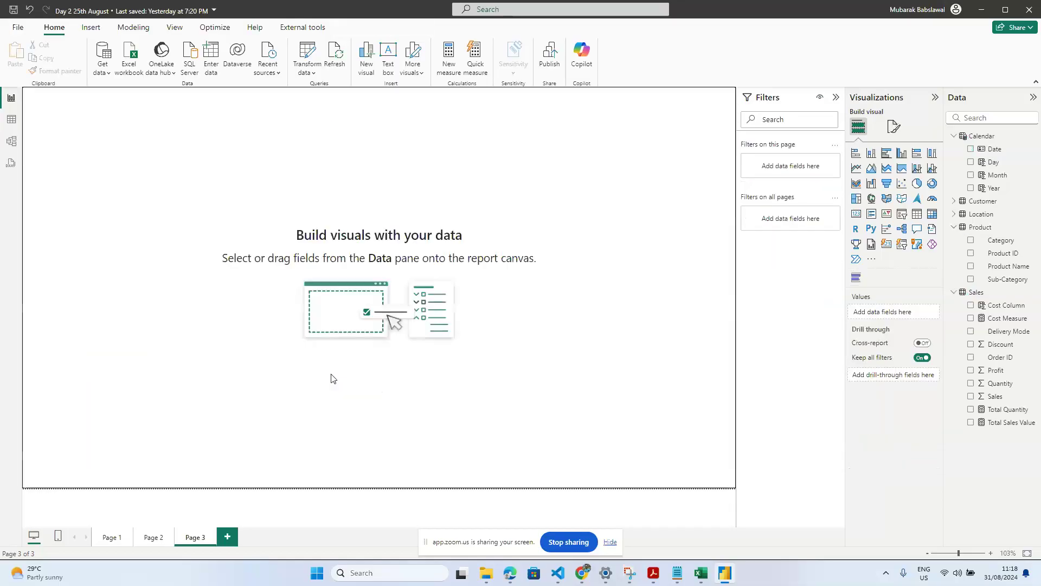
click(153, 537)
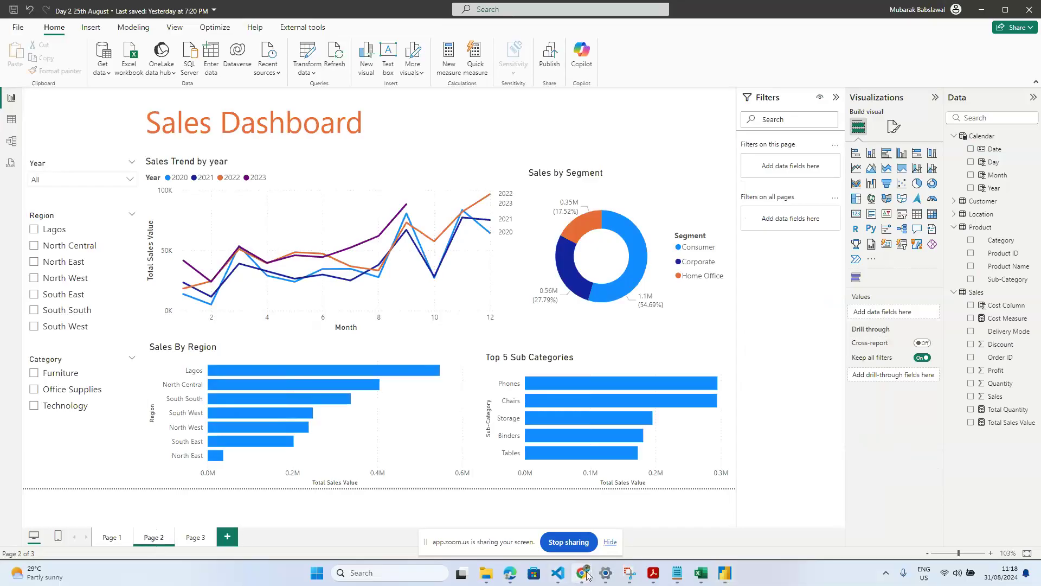
Step: Switch to the Zoom meeting in Chrome and open the meeting chat
mouse_move(582, 573)
click(527, 508)
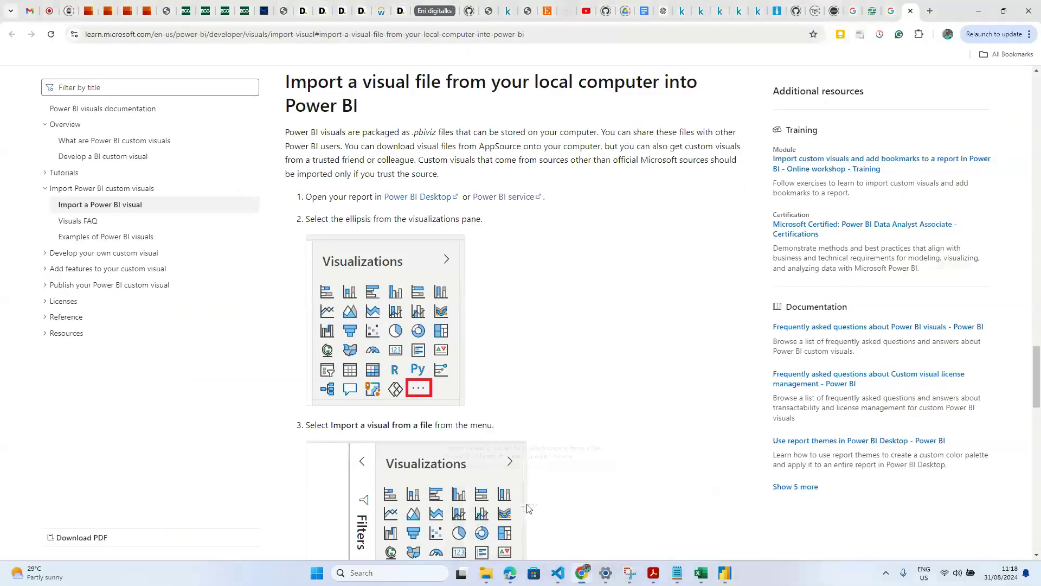
key(ctrl+Tab)
key(ctrl+Tab)
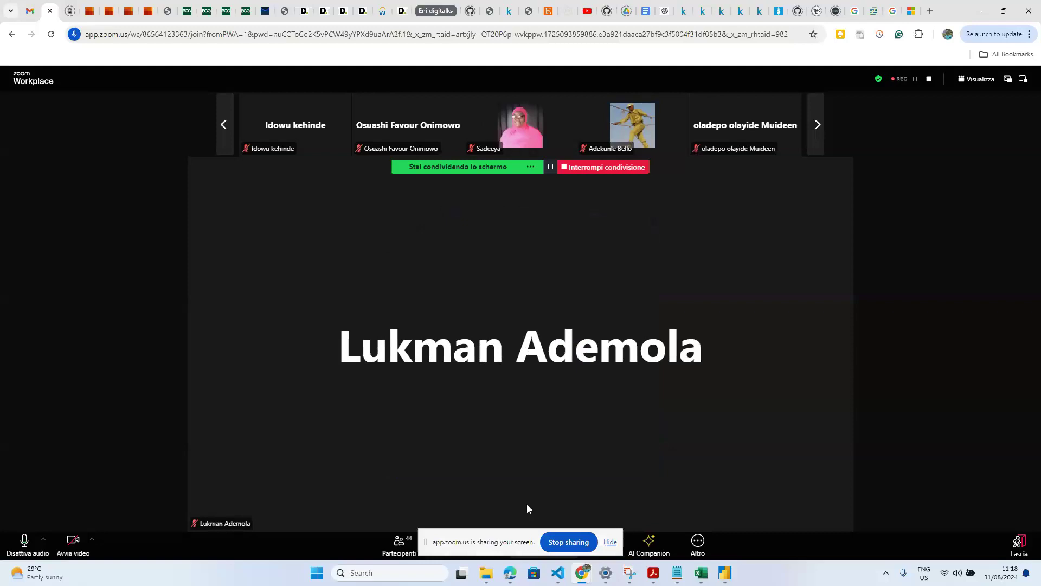
click(610, 542)
click(443, 542)
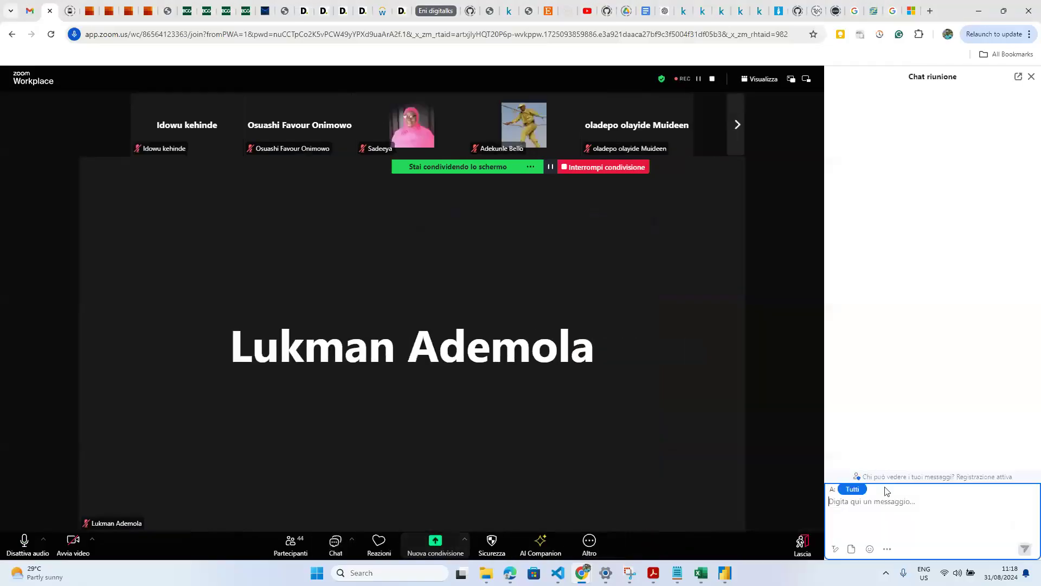
Step: Send everyone a chat message asking a participant by name "can you hear others?", and switch back to Power BI Desktop
click(891, 503)
text(Sadeet)
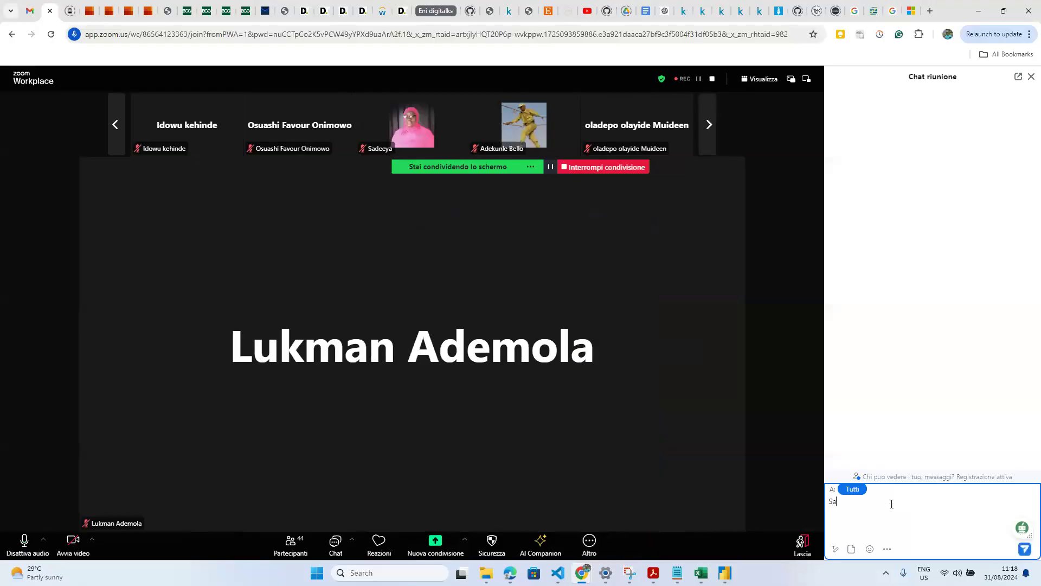
text(ya can you hear others)
key(Return)
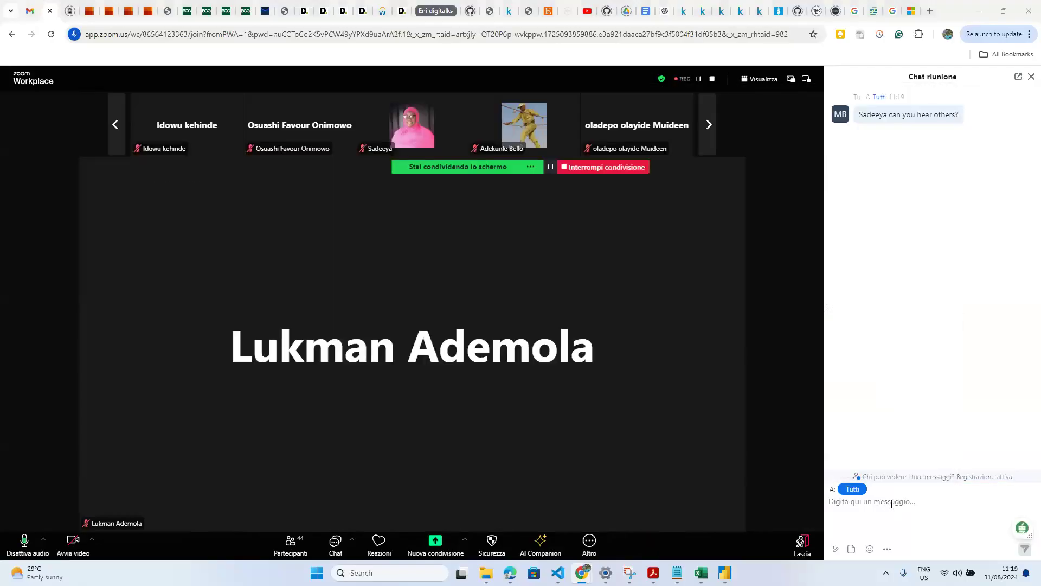
key(alt+Tab)
key(alt+Tab)
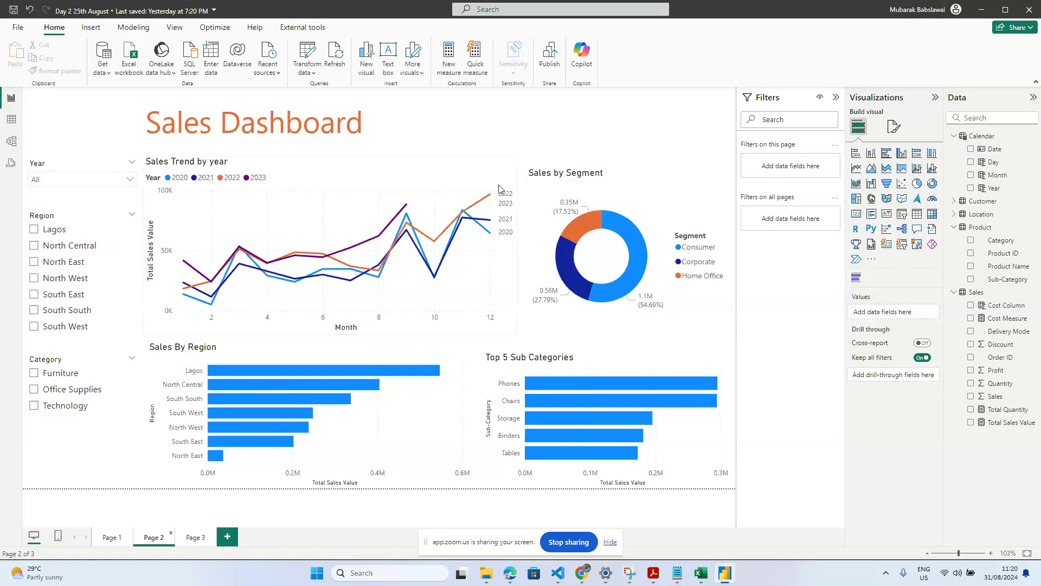
Step: Open the Power Query Editor, review the Customer, Date and Location queries, and close the editor
click(307, 54)
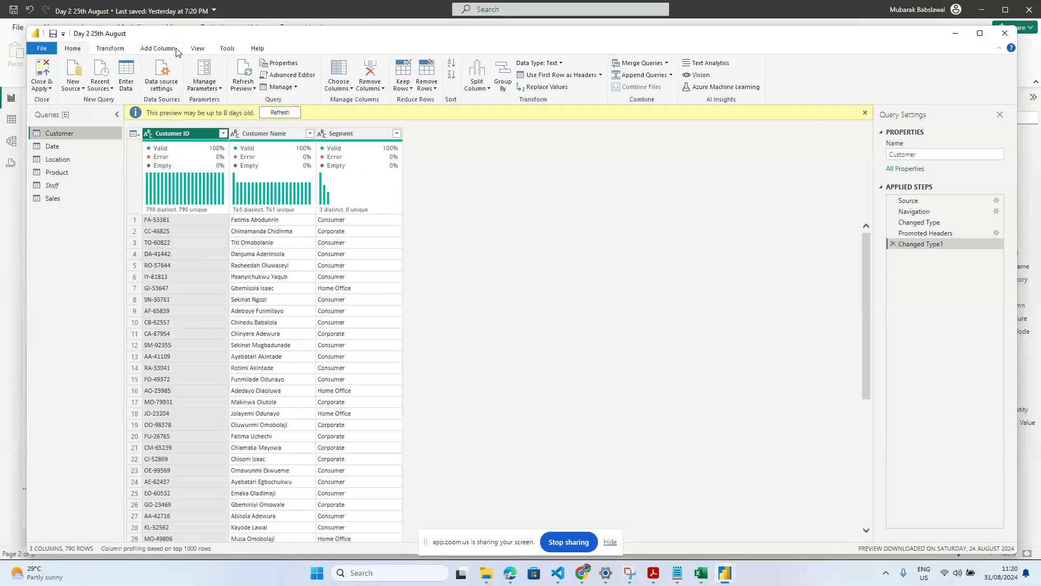
click(73, 145)
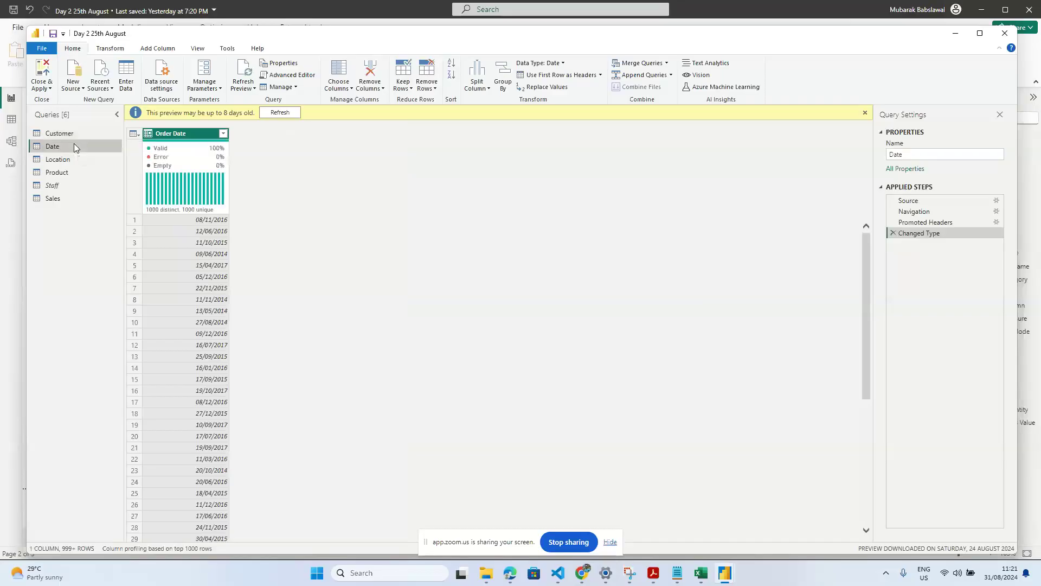
click(73, 161)
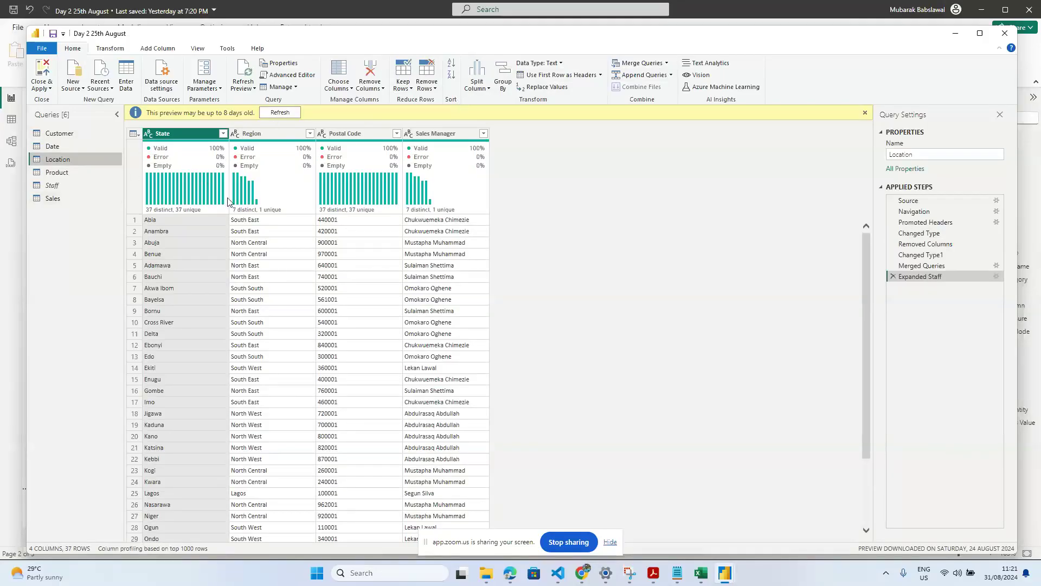
click(85, 133)
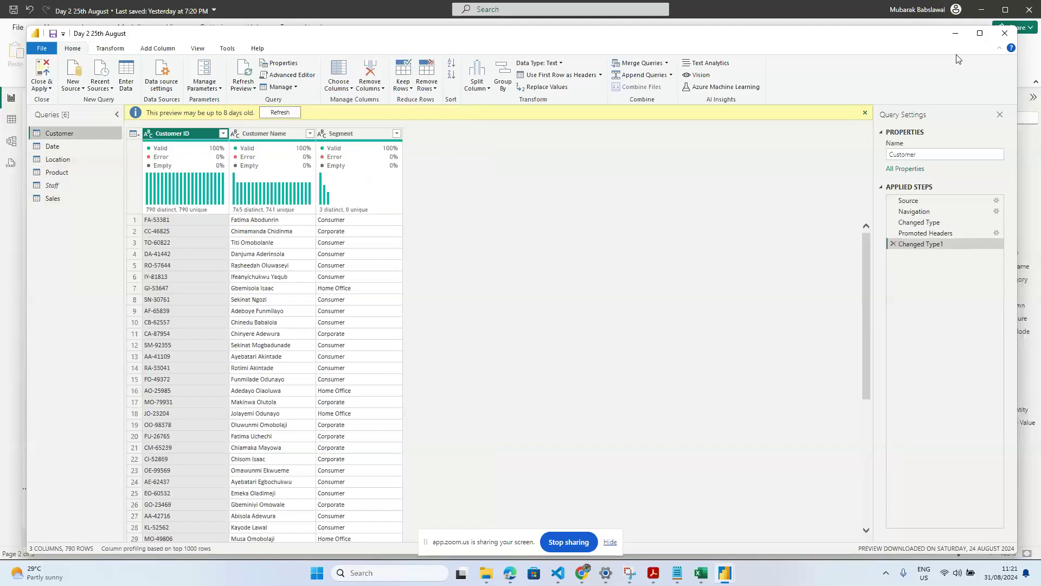
click(1014, 34)
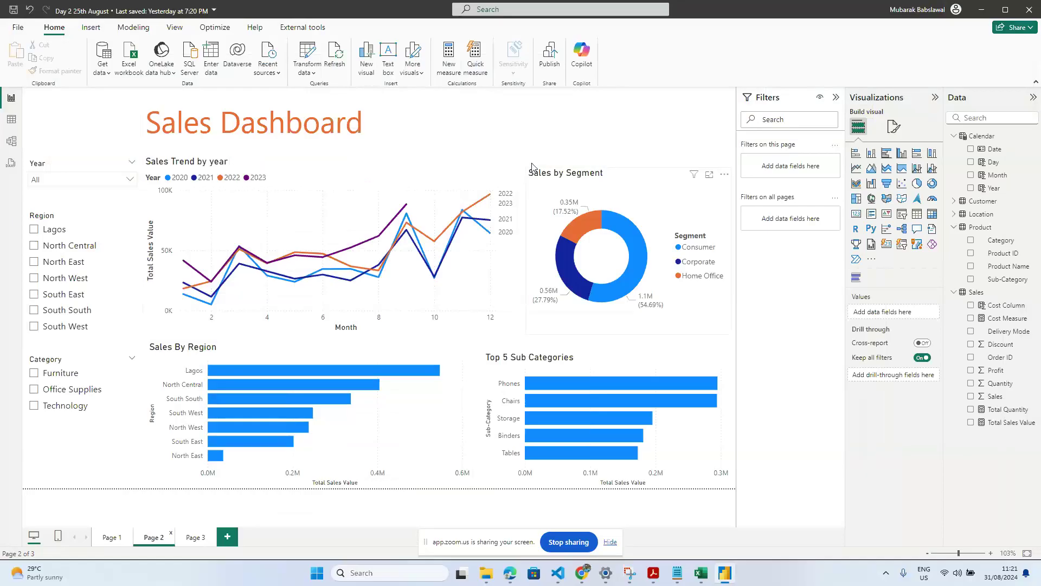
Step: Insert the image photo_2019-03-24_19-57-02.jpg on Page 2 and shrink it to fit beside the Sales Dashboard title, above the Year slicer
click(91, 28)
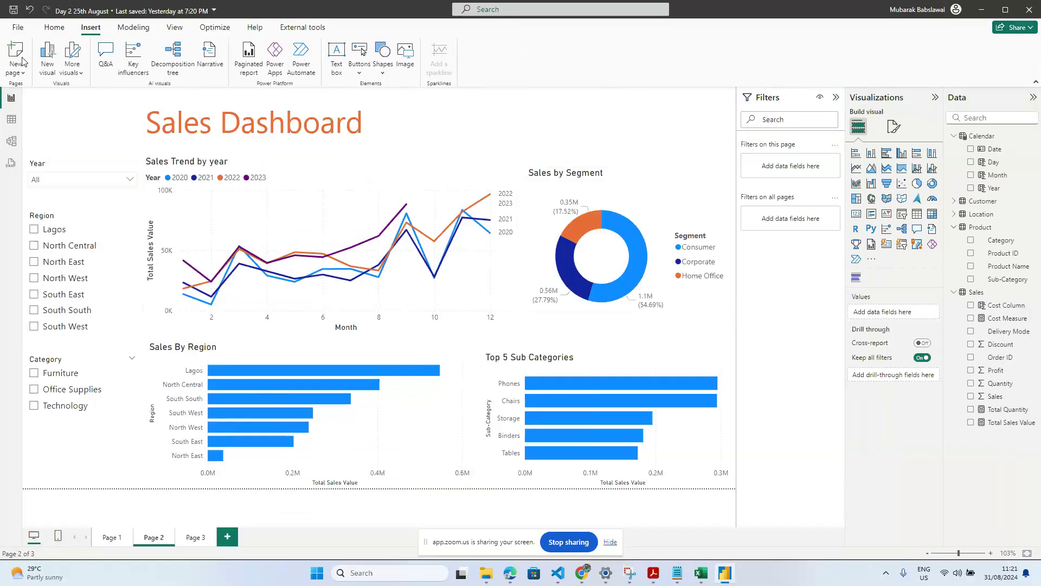
click(405, 61)
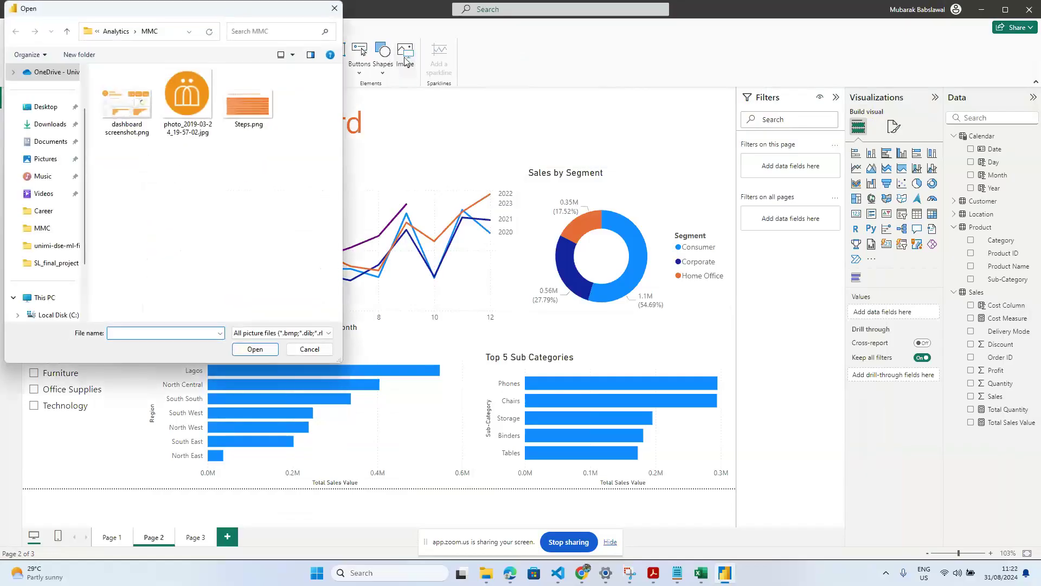
click(190, 91)
click(255, 350)
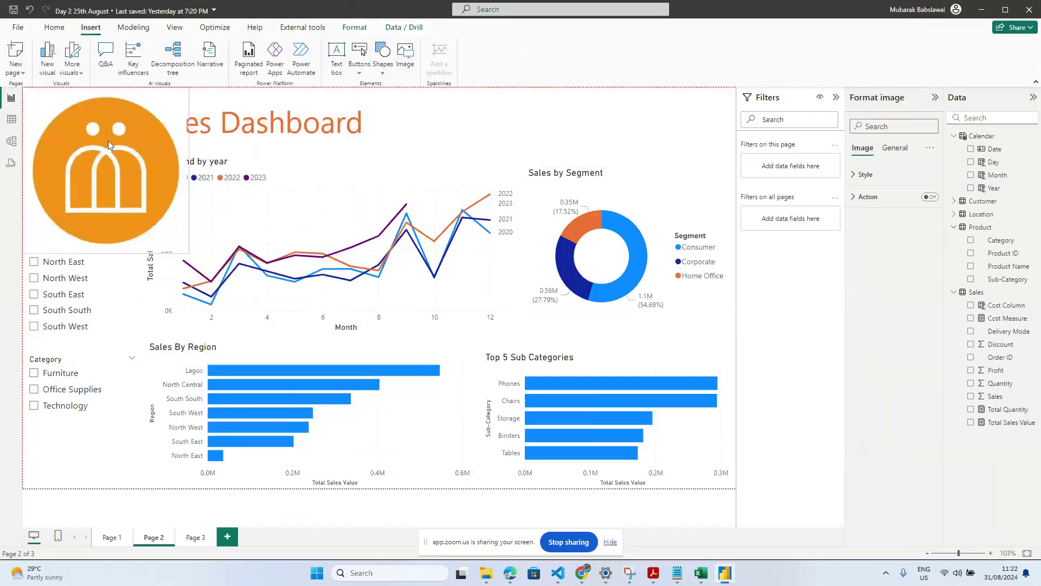
drag(186, 251, 131, 101)
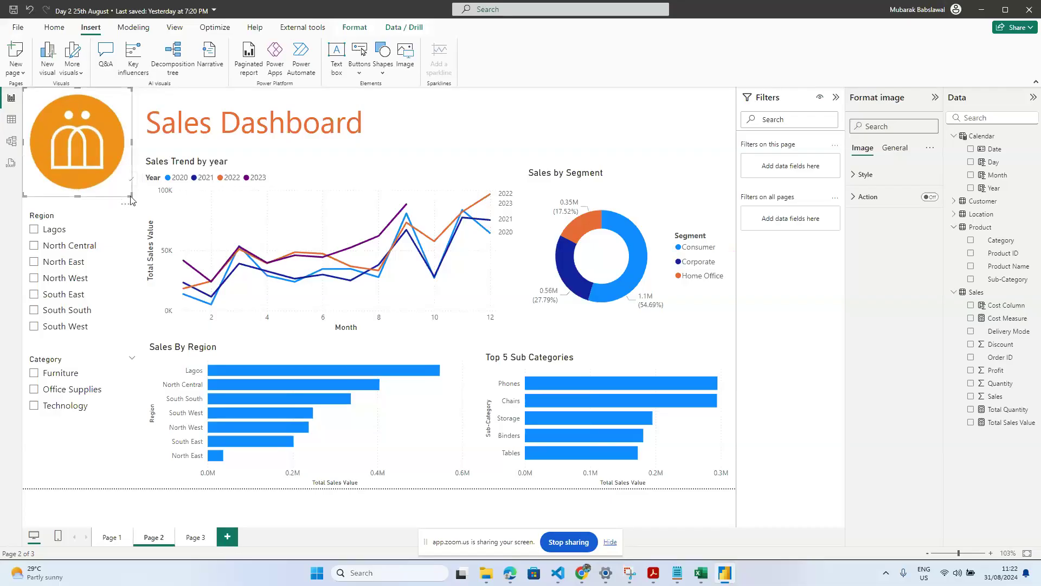
drag(131, 195, 95, 151)
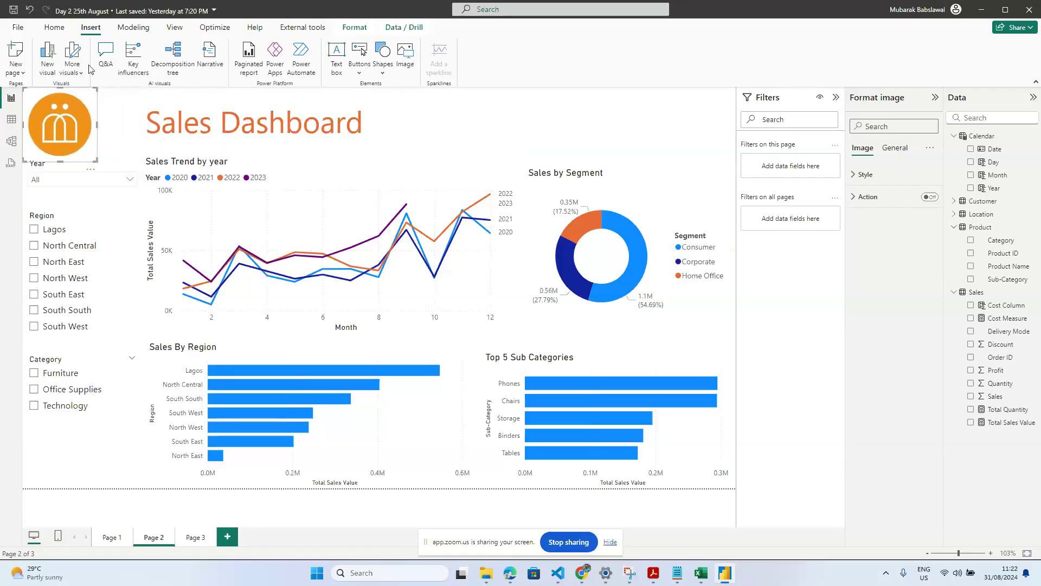
Step: Publish the report to My workspace, saving the changes first
click(54, 28)
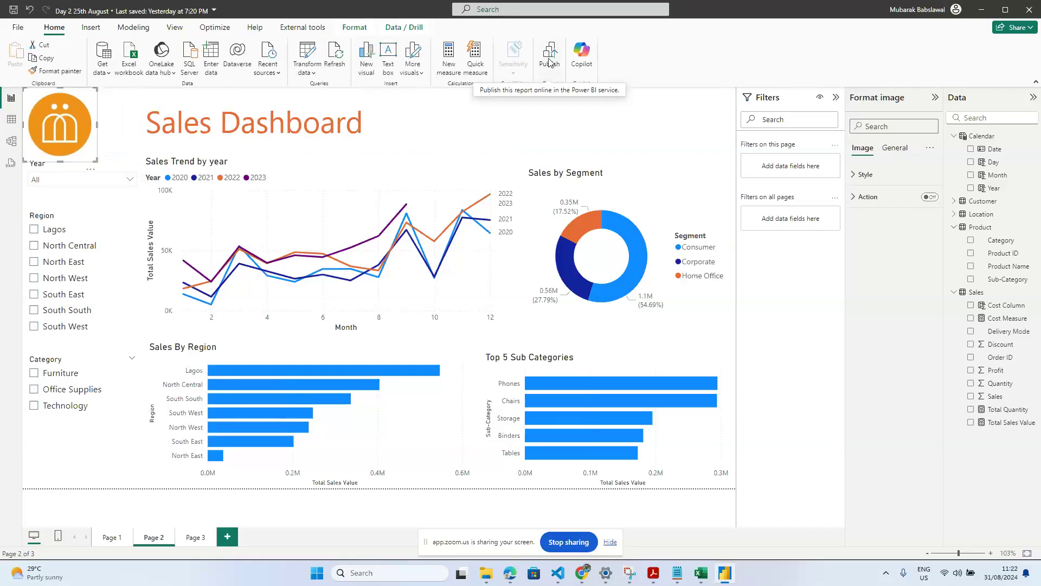
click(550, 63)
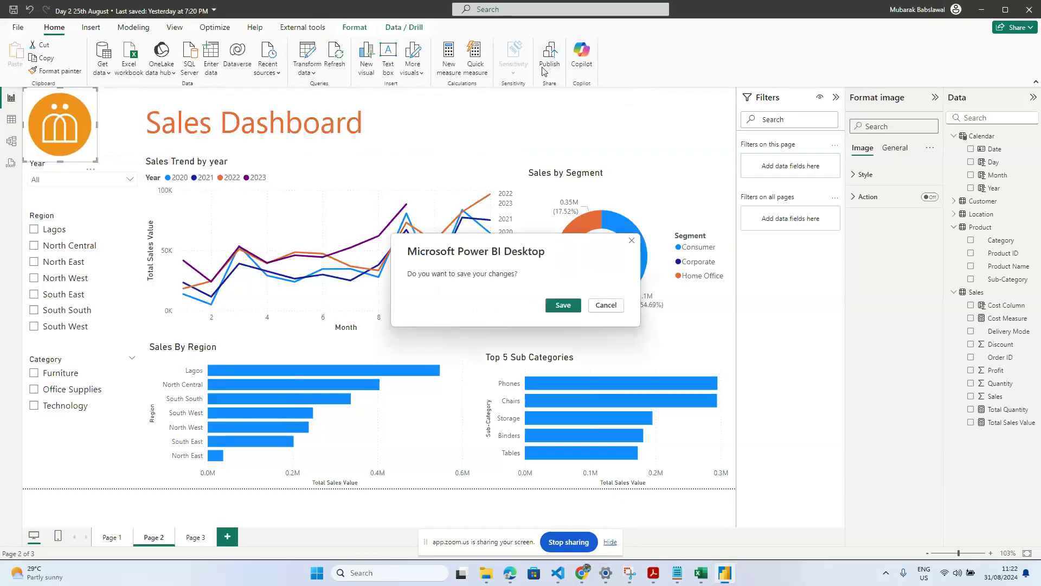
click(563, 305)
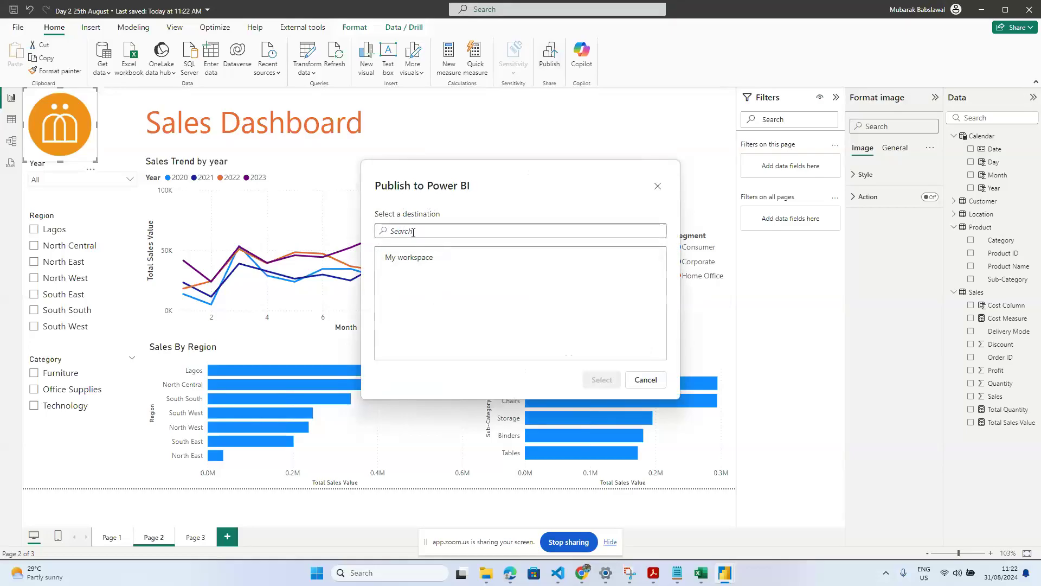
click(389, 262)
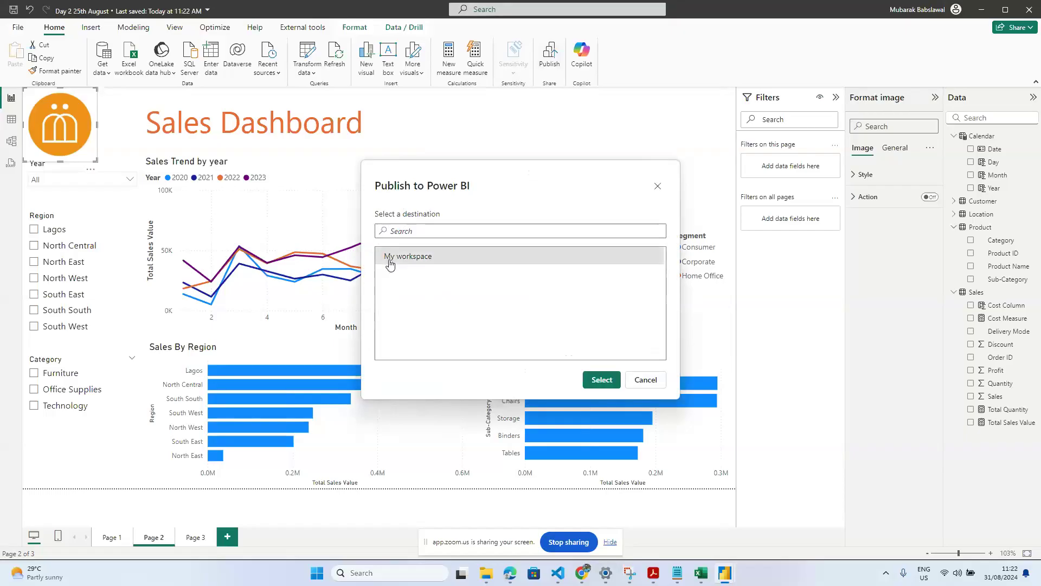
click(609, 381)
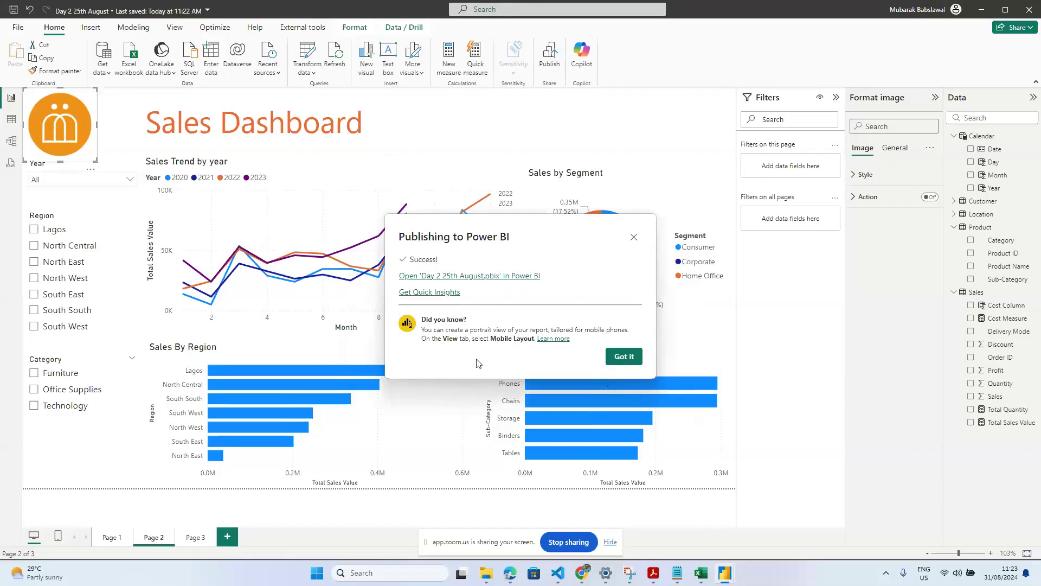
Step: Try to open the published 'Day 2 25th August.pbix' report in the Power BI service, and return to Power BI Desktop
click(521, 278)
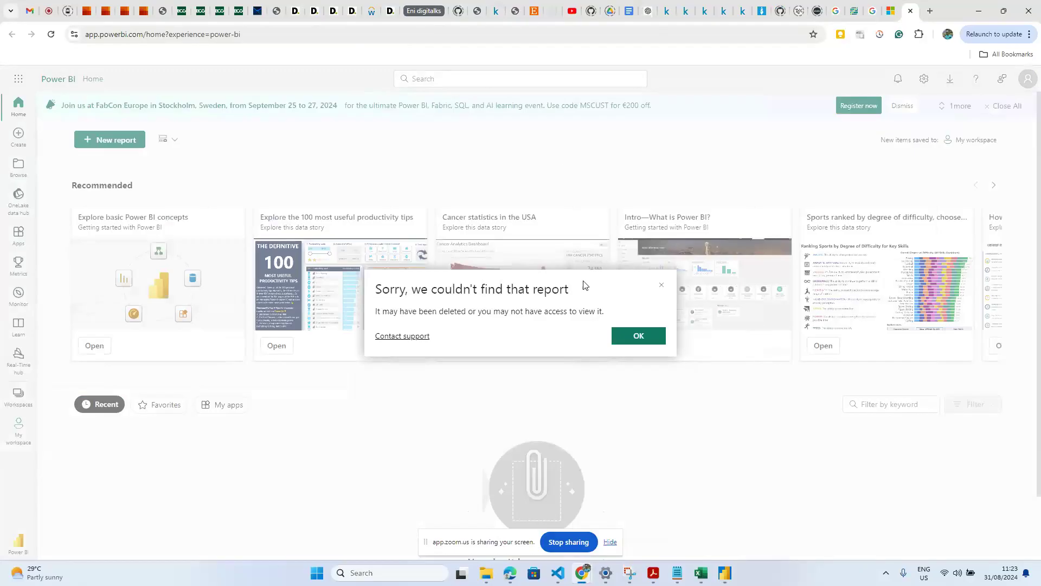
click(633, 342)
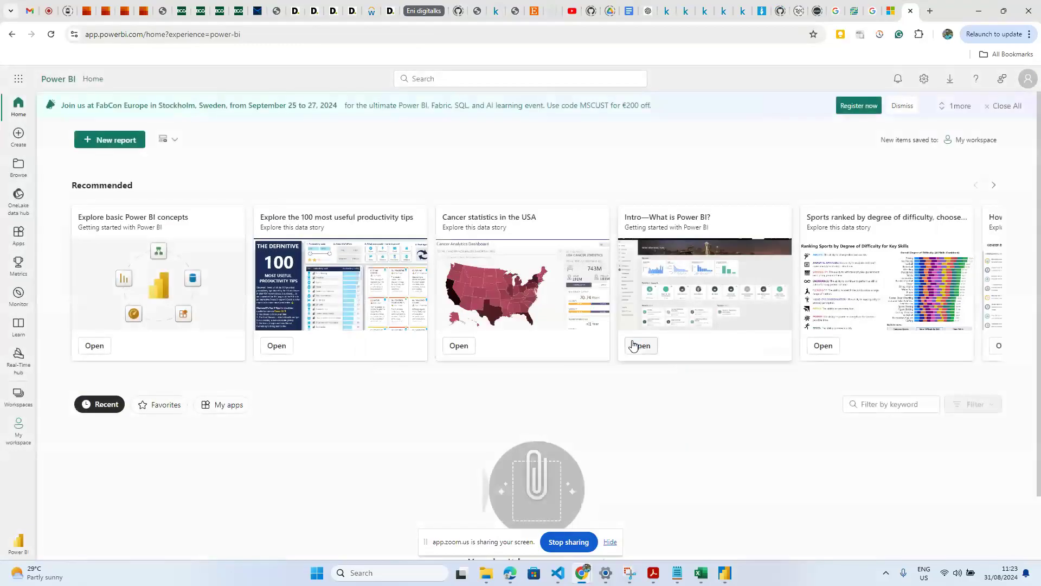
key(alt+Tab)
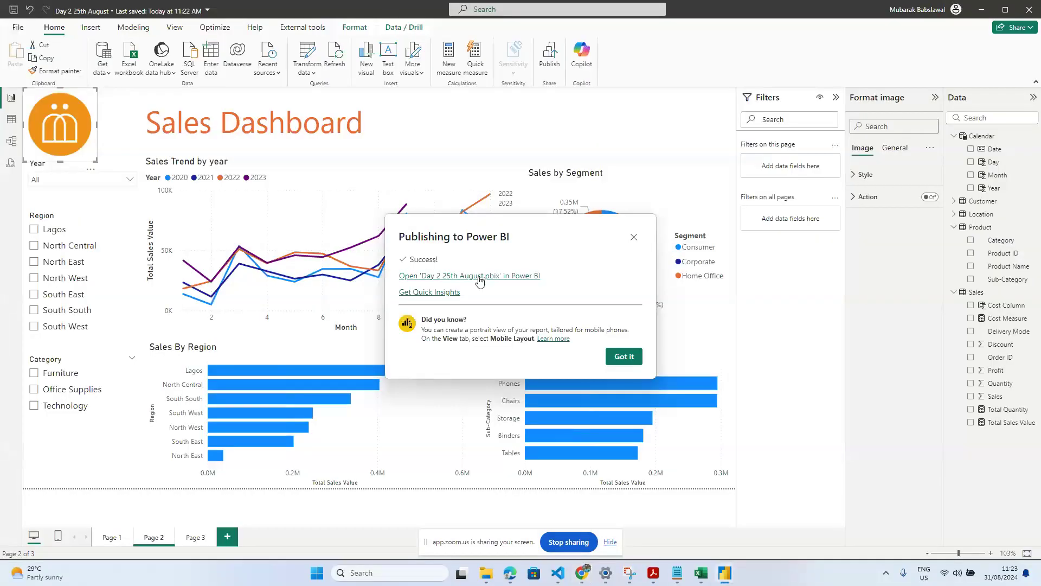
Step: Reopen the published report's link in Chrome and copy its web address
click(479, 280)
click(425, 44)
key(ctrl+c)
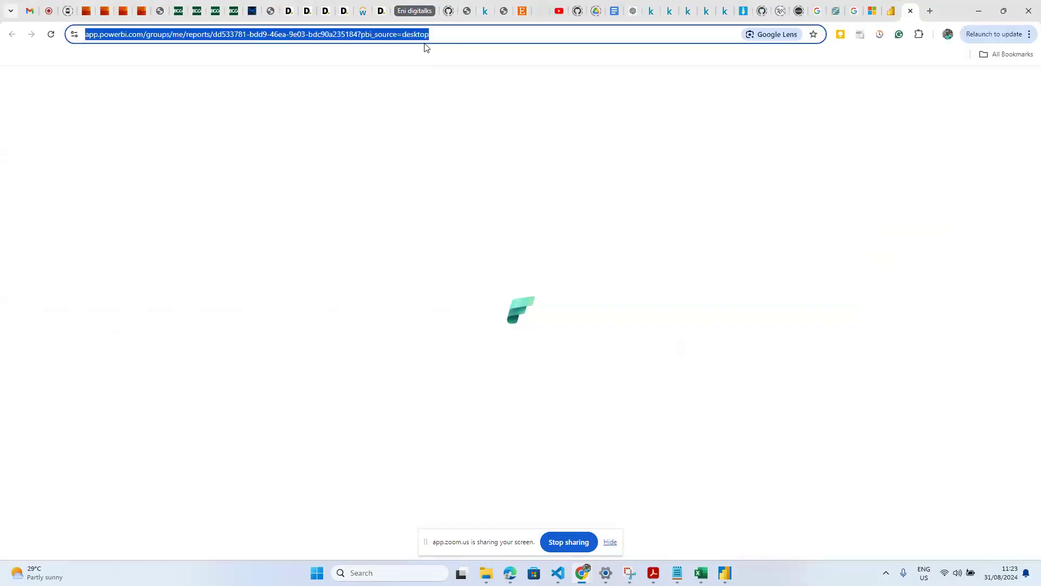
Step: Switch to Microsoft Edge, try to load the copied report address in a new tab, and dismiss the resulting message
key(alt+Tab)
key(alt+Tab)
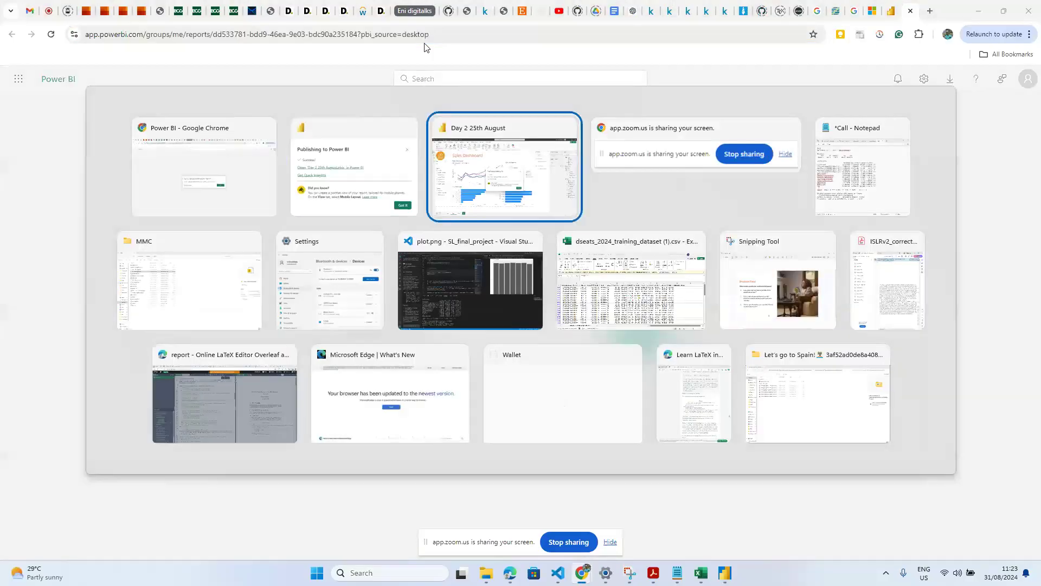
key(alt+Tab)
key(alt+Tab)
key(alt+Tab)
key(alt+Tab)
key(alt+Tab)
key(alt+Tab)
key(alt+Tab)
key(alt+Tab)
key(alt+Tab)
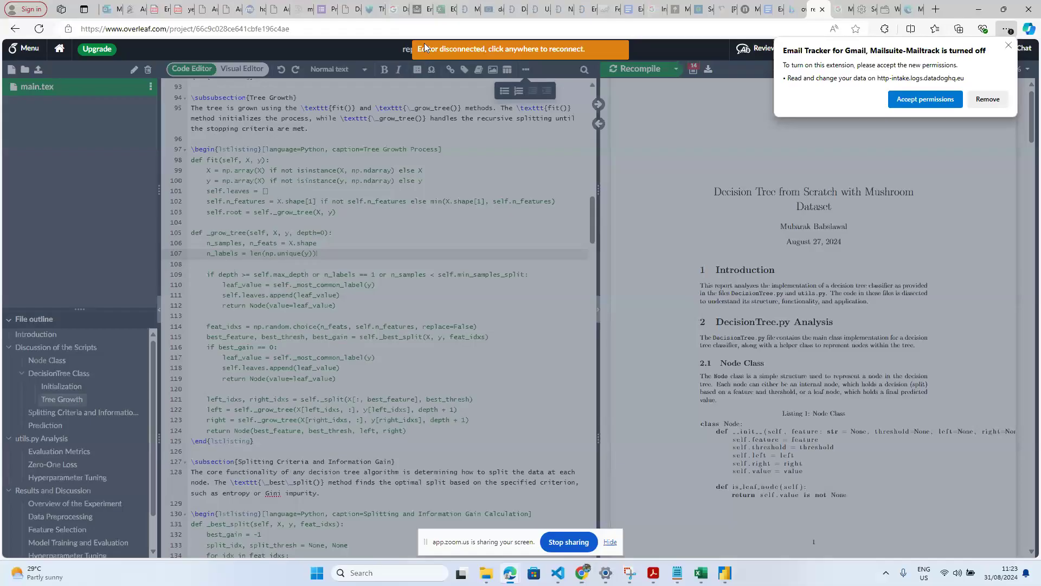
click(936, 9)
key(ctrl+v)
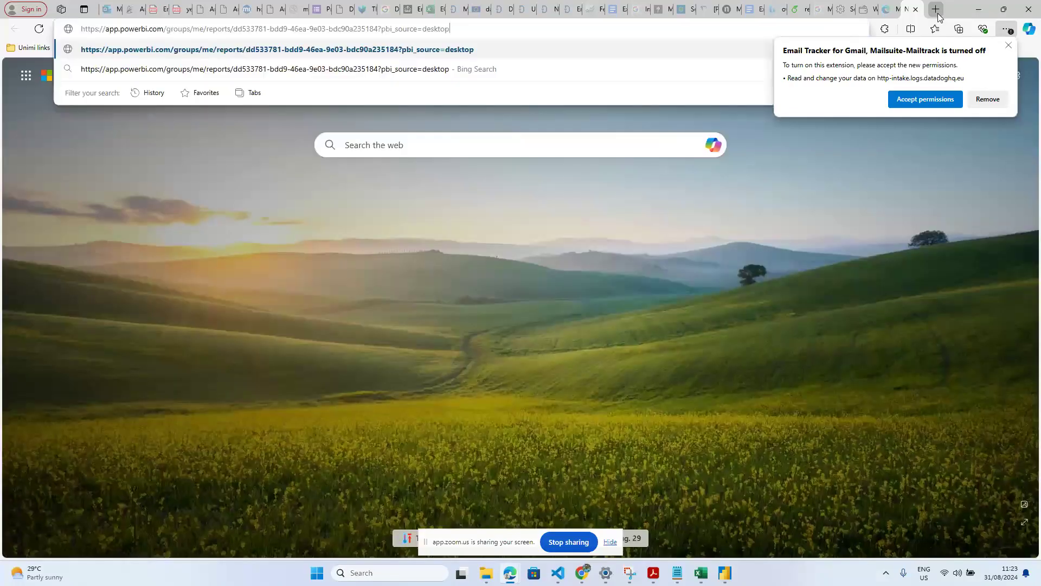
key(Return)
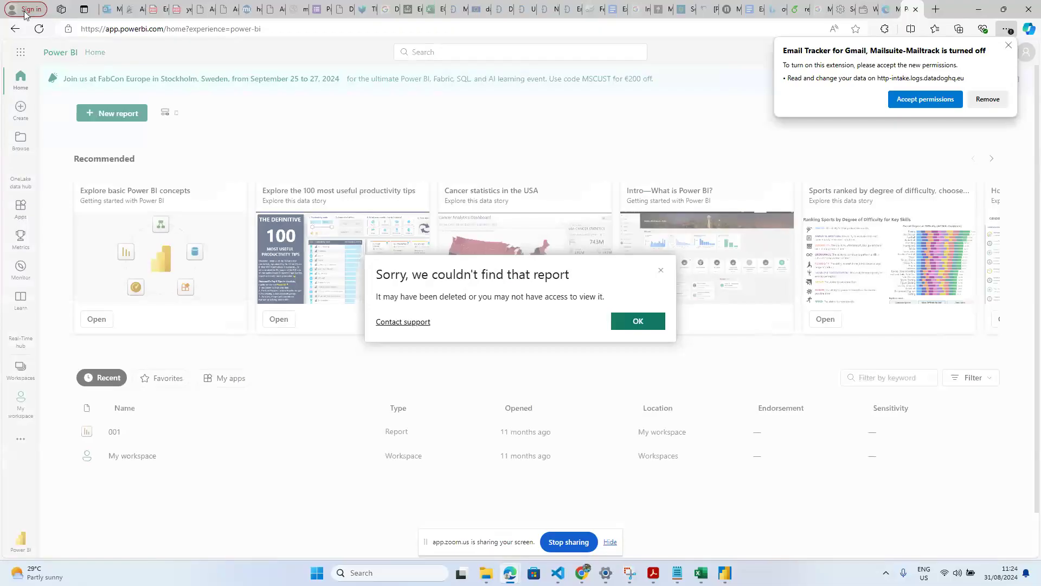
click(25, 9)
click(637, 323)
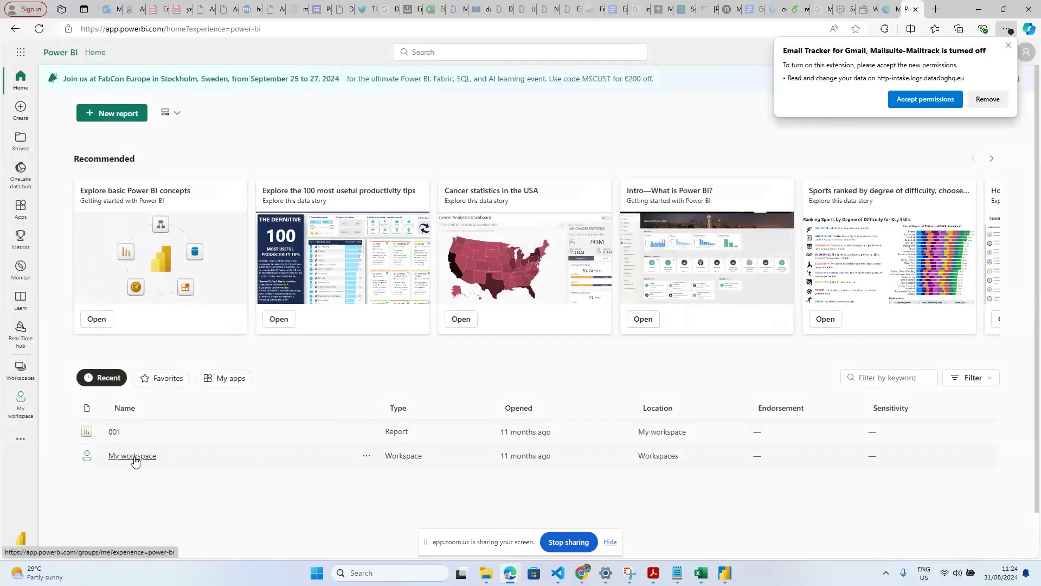
Step: Check the account signed in to the Power BI service in Edge, and reopen the published report's link from Power BI Desktop
click(1009, 45)
click(1031, 57)
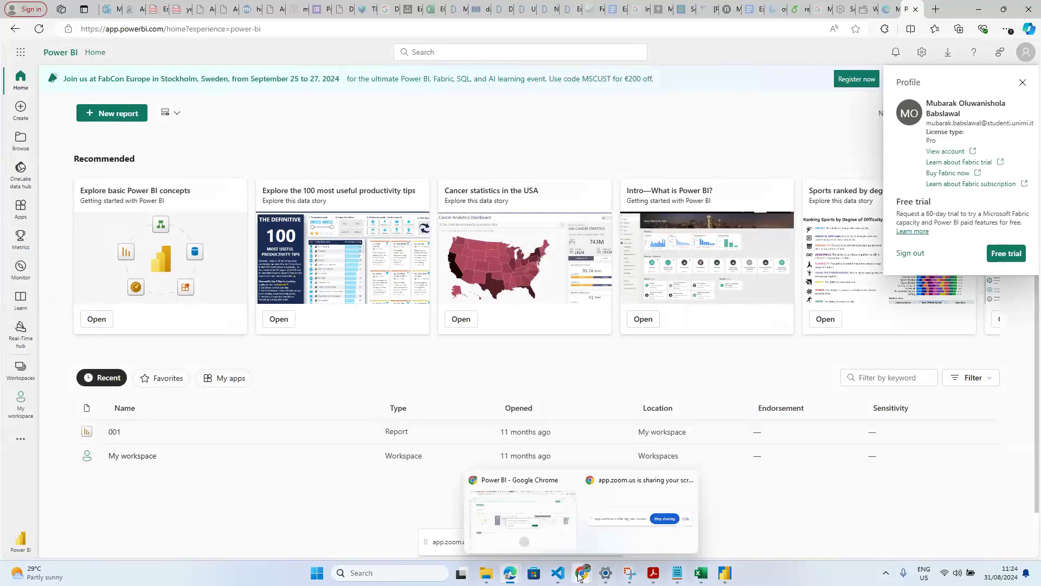
mouse_move(728, 573)
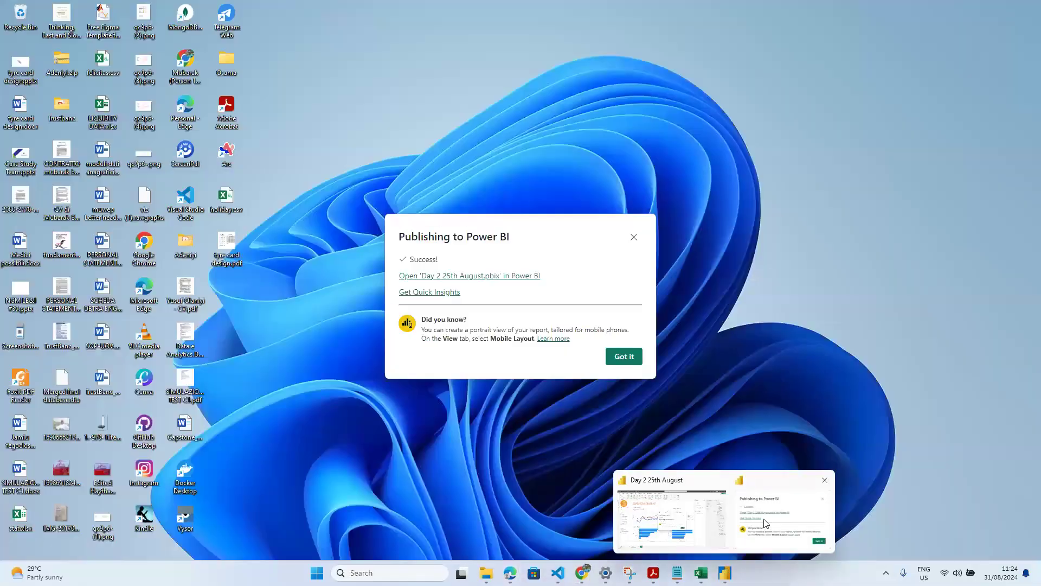
click(765, 521)
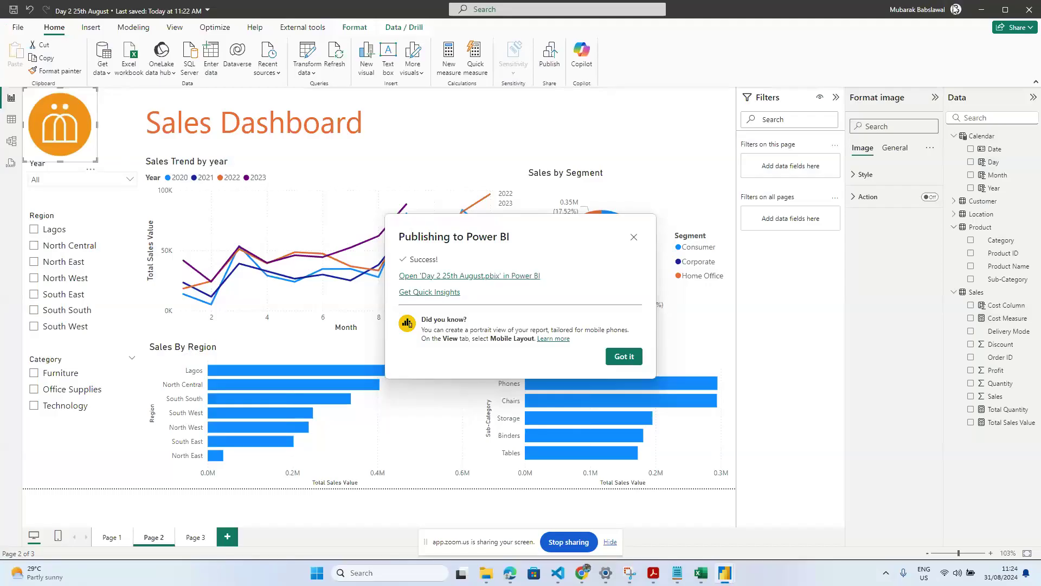
click(523, 277)
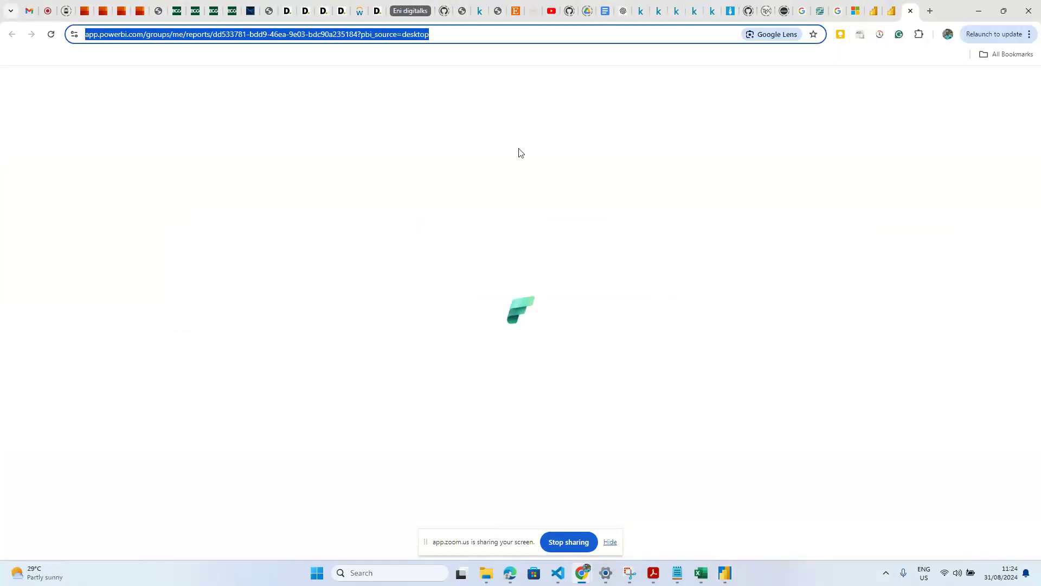
Step: Switch to Microsoft Edge, open a window under a different browser profile, and restore its previously open pages
key(alt+Tab)
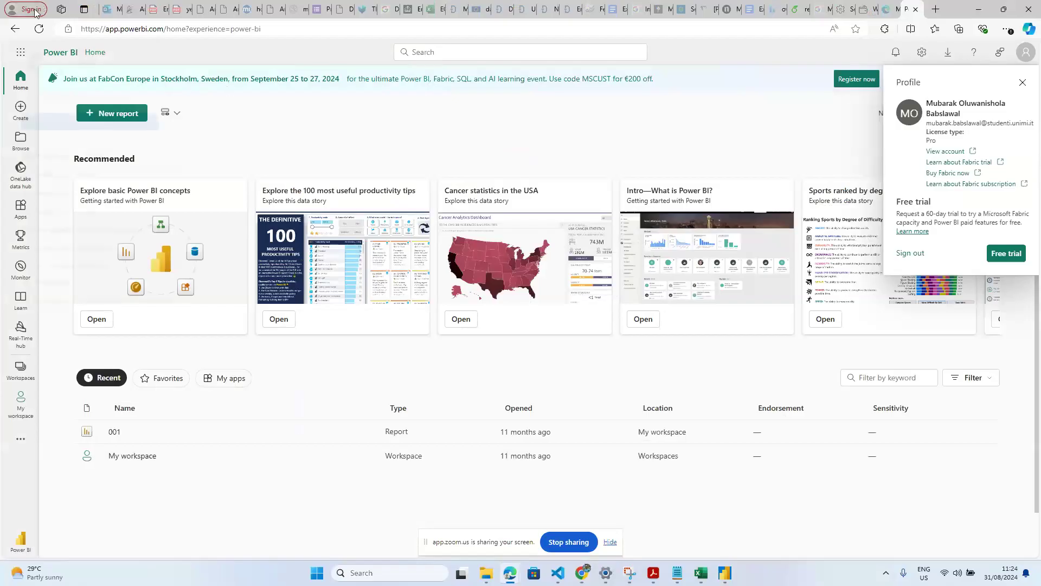
click(31, 9)
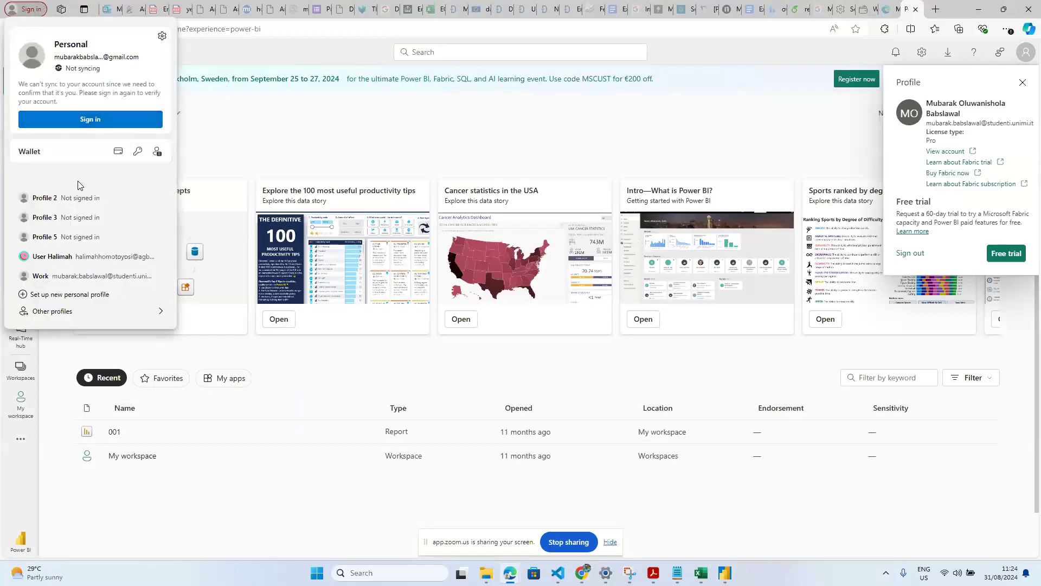
click(77, 187)
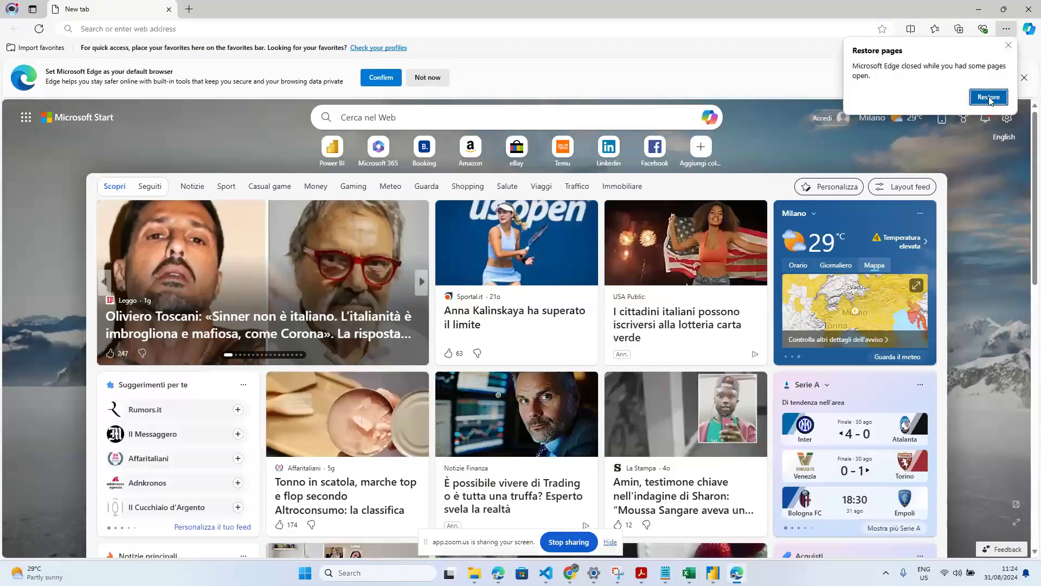
click(988, 98)
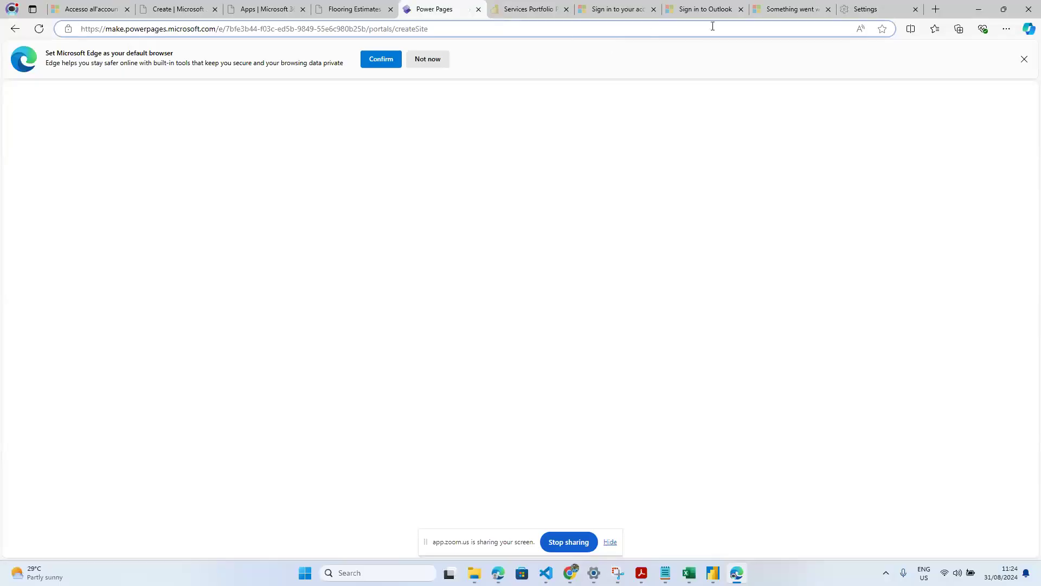
Step: Load the copied report address in a new tab and open the published Day 2 25th August report for editing
click(934, 9)
key(ctrl+v)
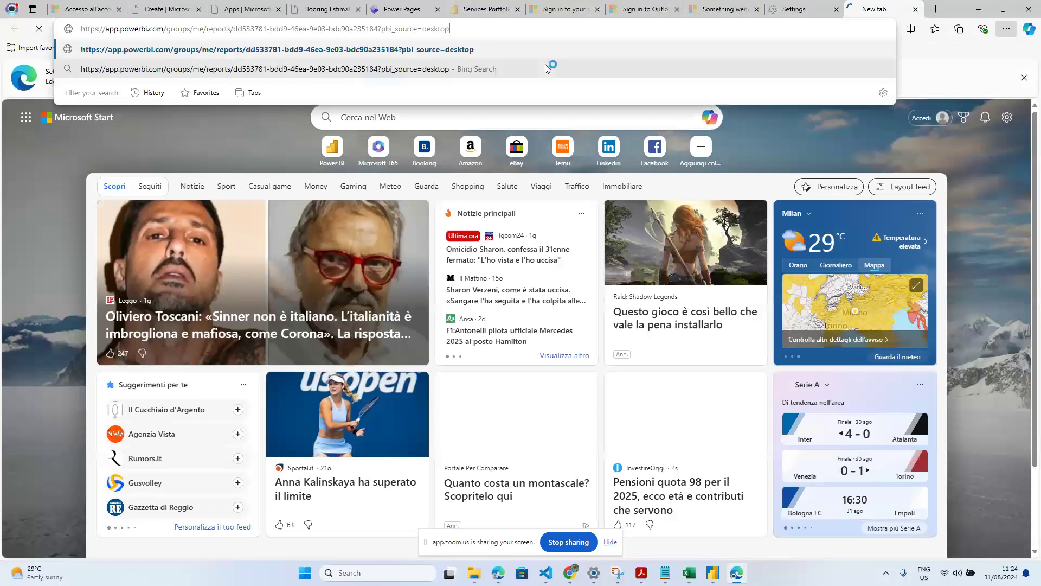
key(Return)
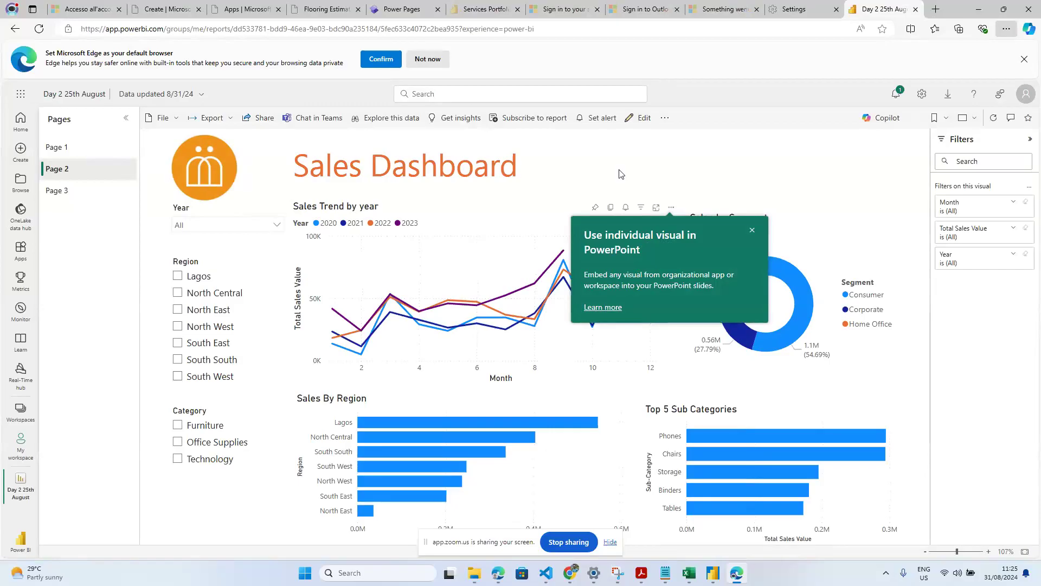
click(644, 119)
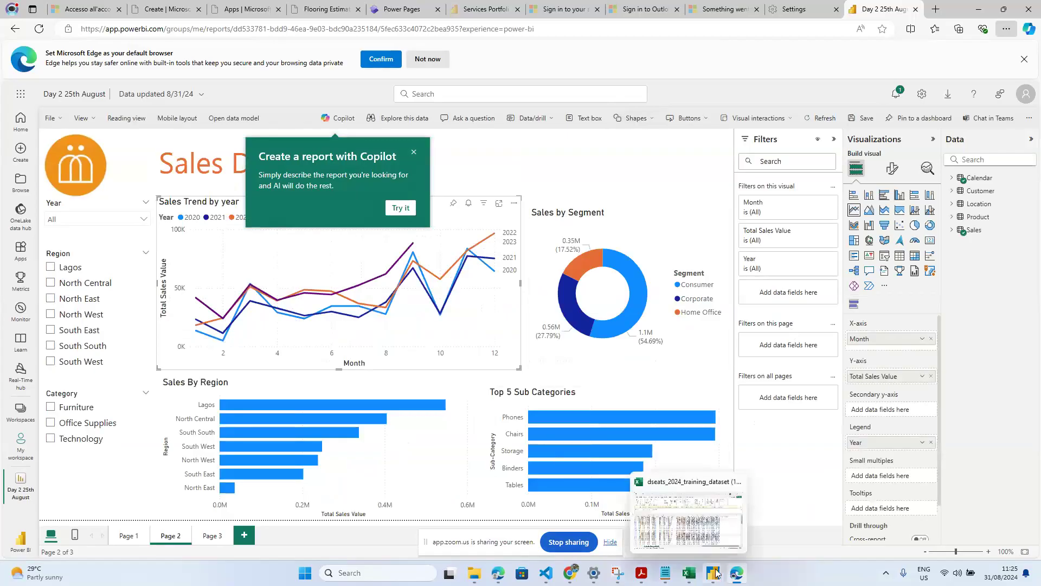
Step: Examine the online editor's button types and visual interaction options, and try the Furniture filter in the Category slicer
mouse_move(722, 578)
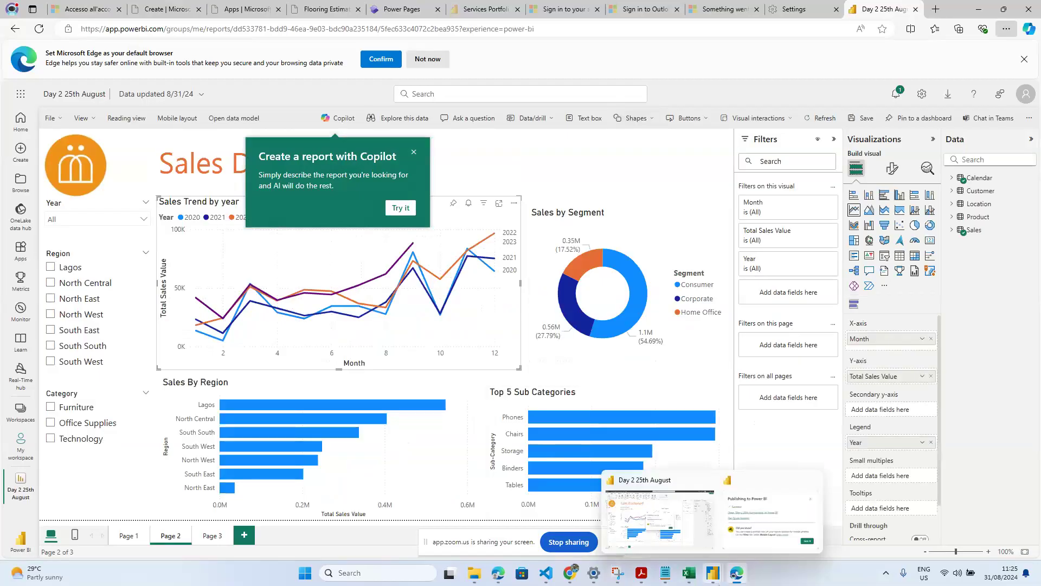
click(704, 167)
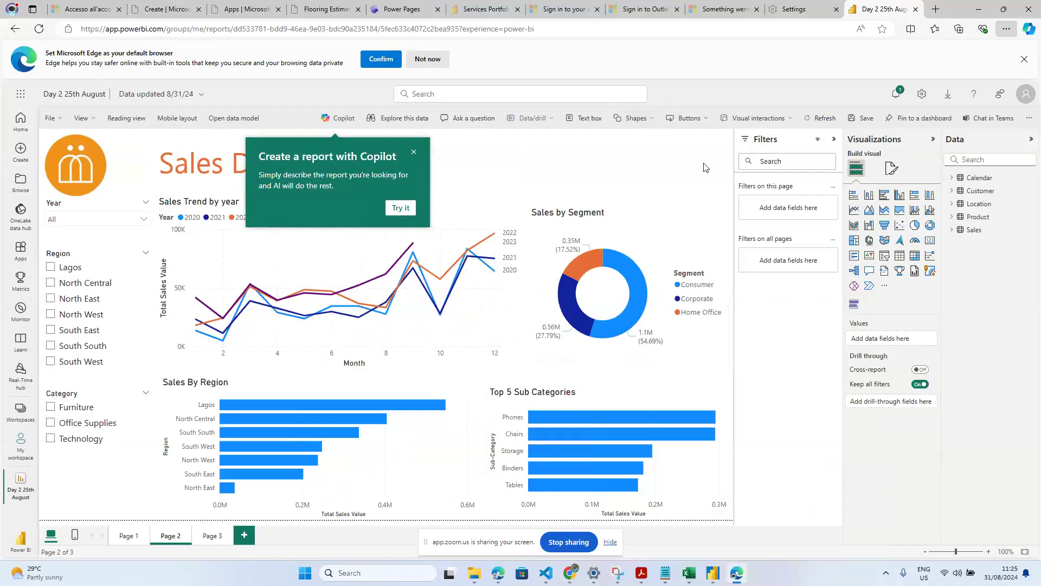
mouse_move(712, 574)
click(700, 119)
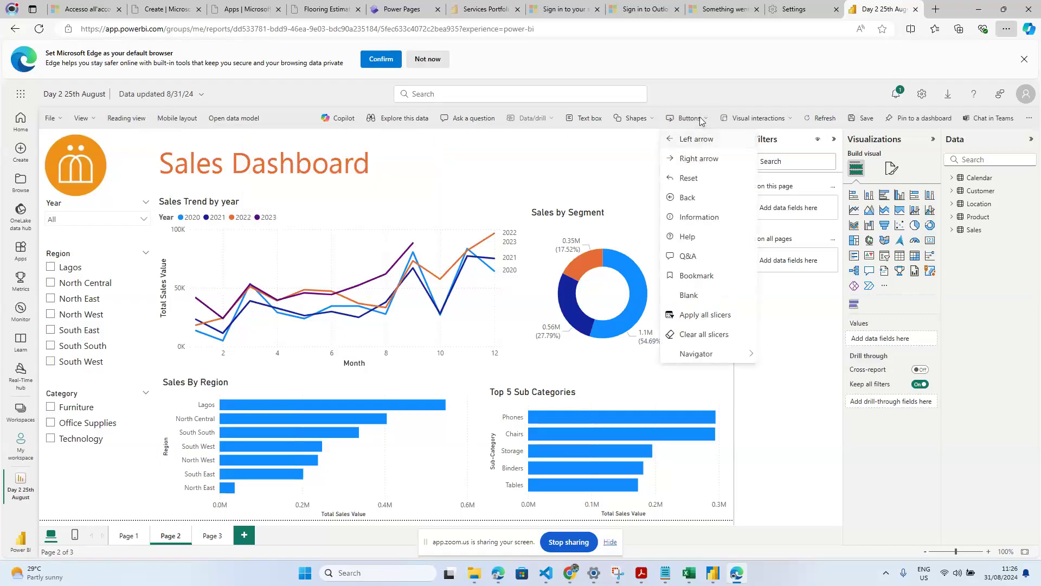
click(701, 120)
click(747, 117)
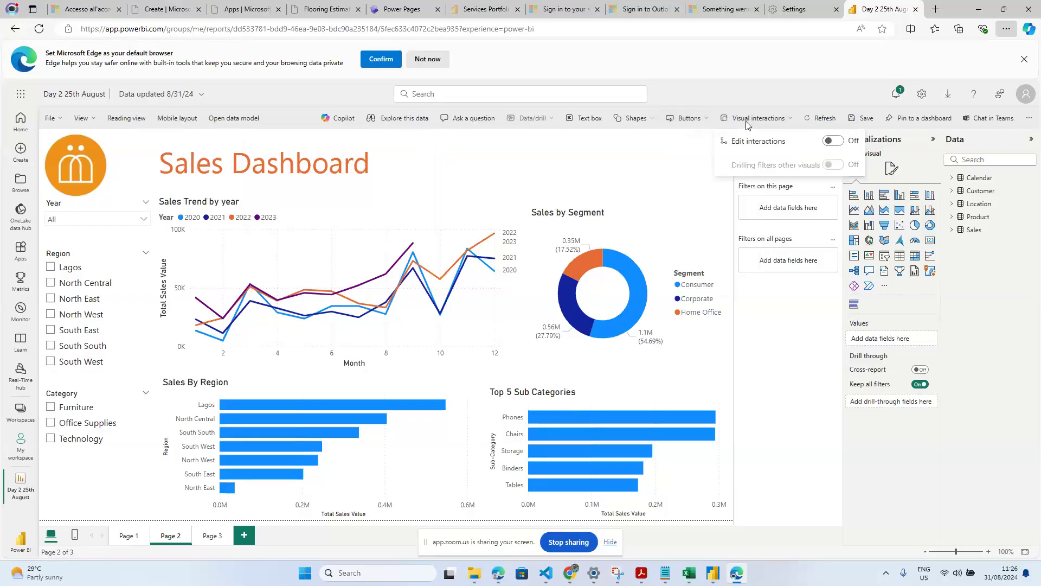
click(652, 172)
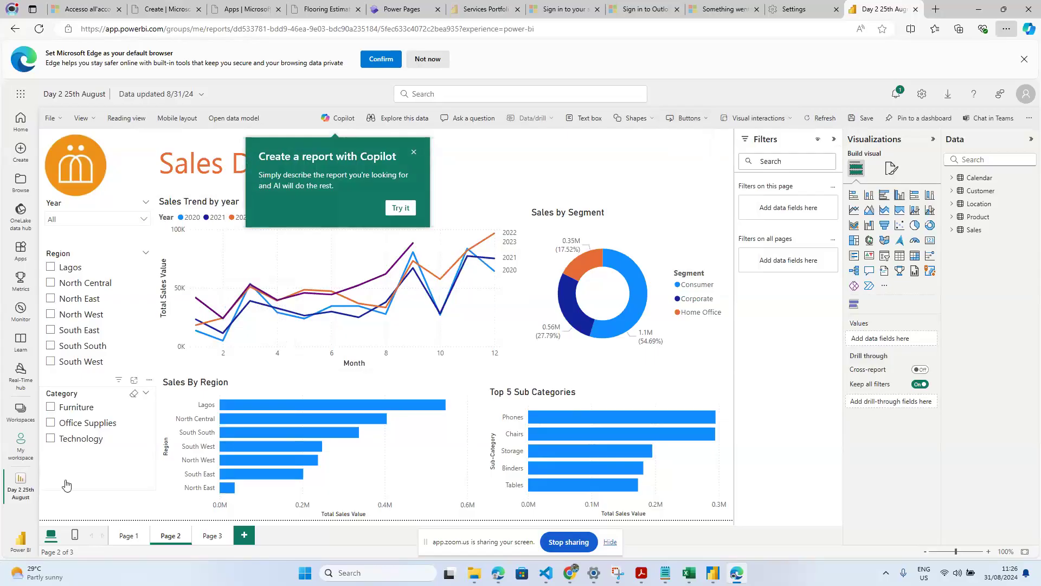
click(54, 412)
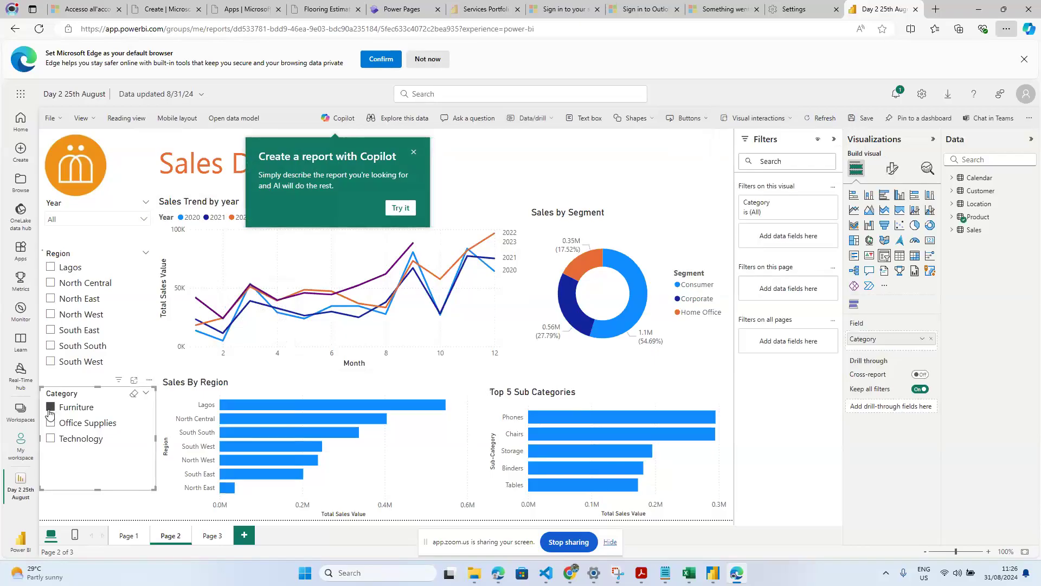
click(54, 412)
Step: Return to Power BI Desktop, dismiss the publishing message, and view the signed-in account's details
click(668, 508)
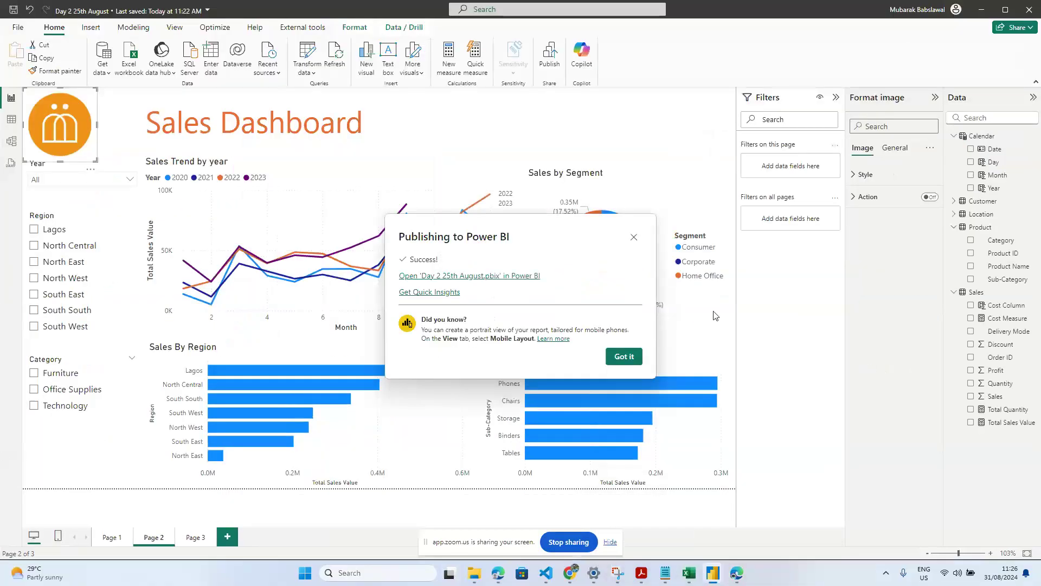
click(634, 237)
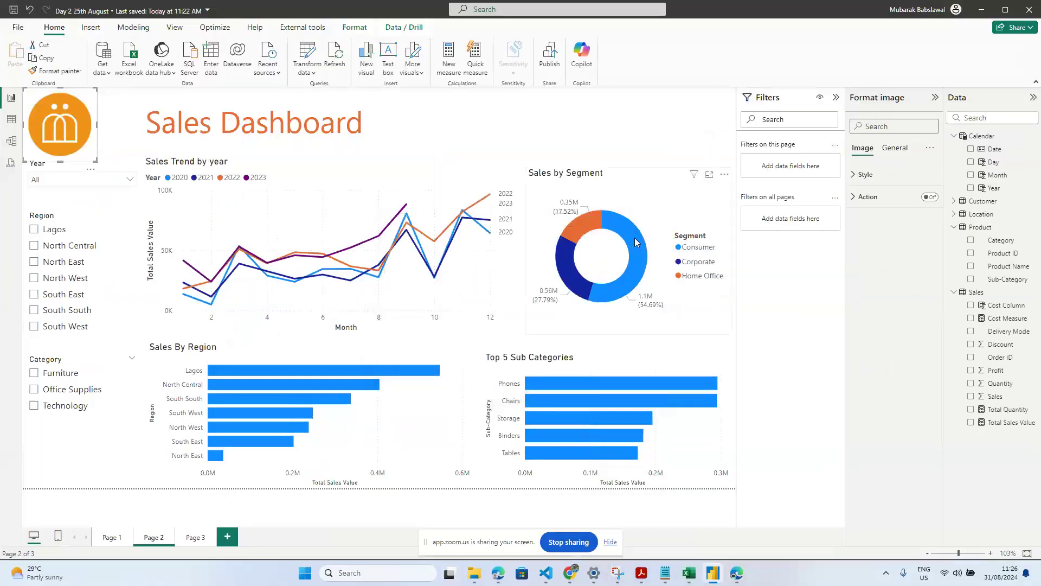
click(953, 11)
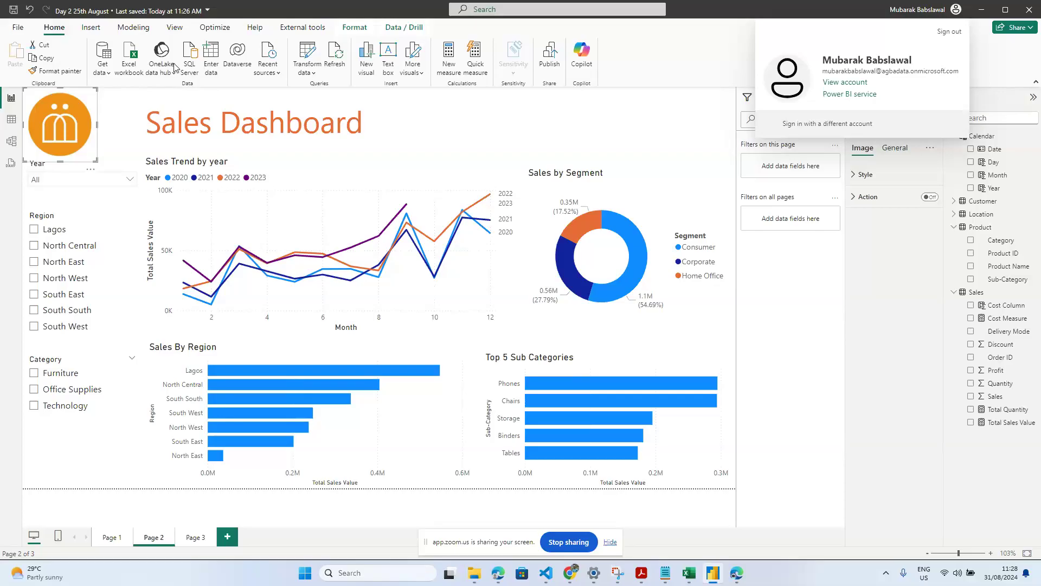
Step: Open the Power Query Editor, refresh the Customer query preview, and show the query's Source step
click(307, 52)
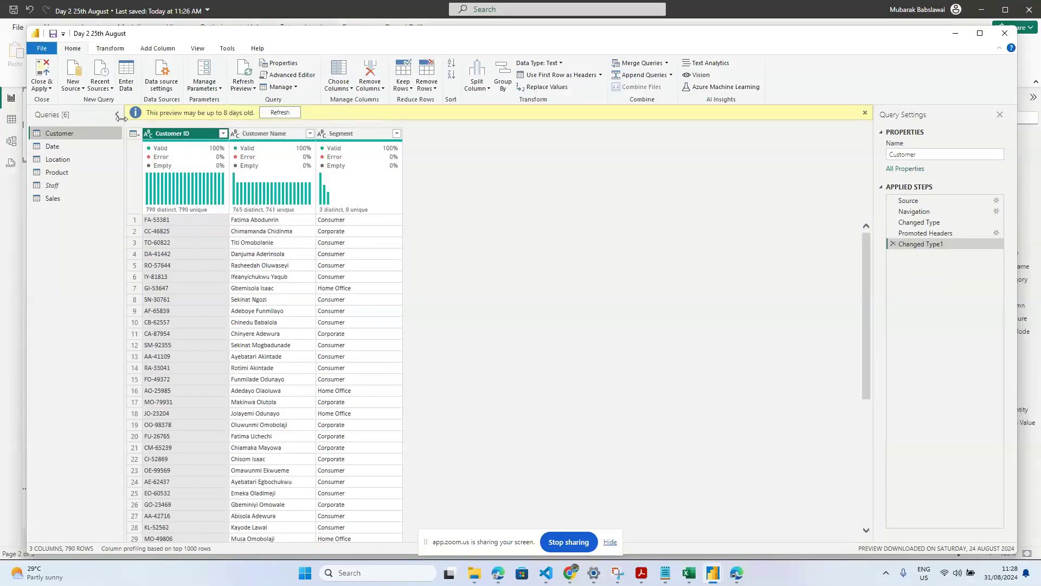
click(274, 115)
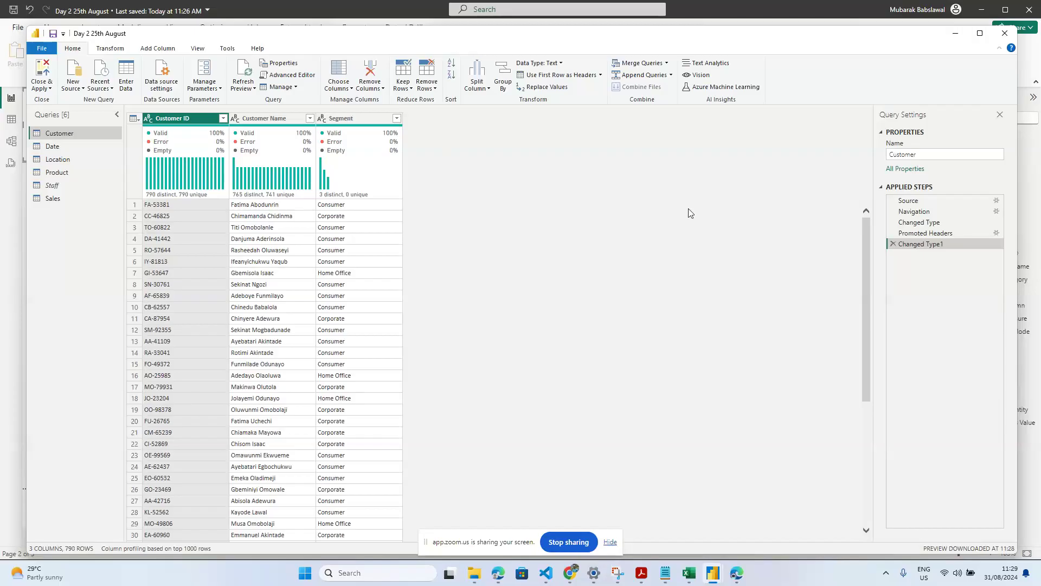
click(909, 202)
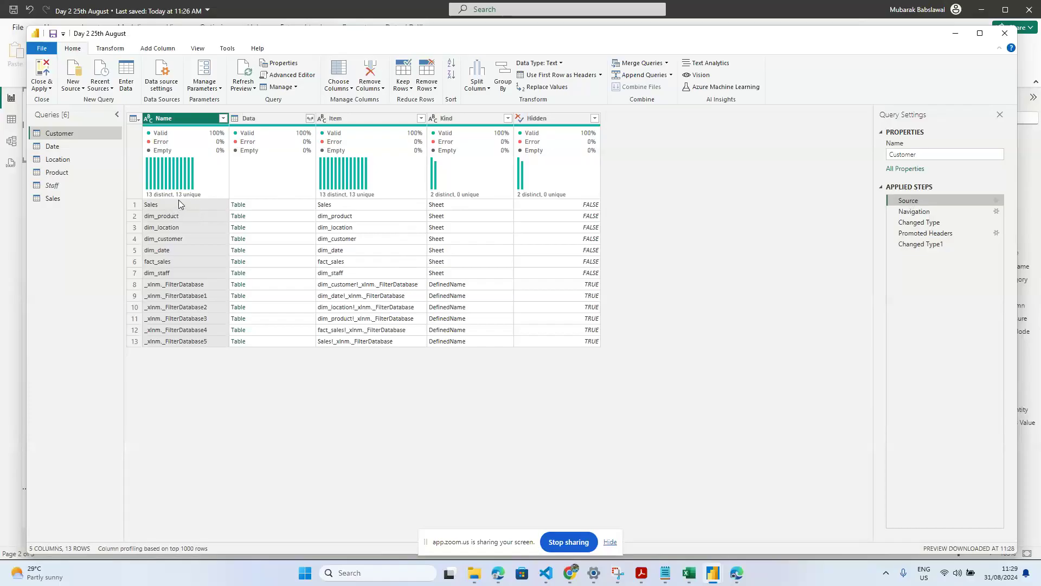
Step: Compare the file path in the data source settings with the location of MMC superstore.xlsx in the MMC folder
click(162, 72)
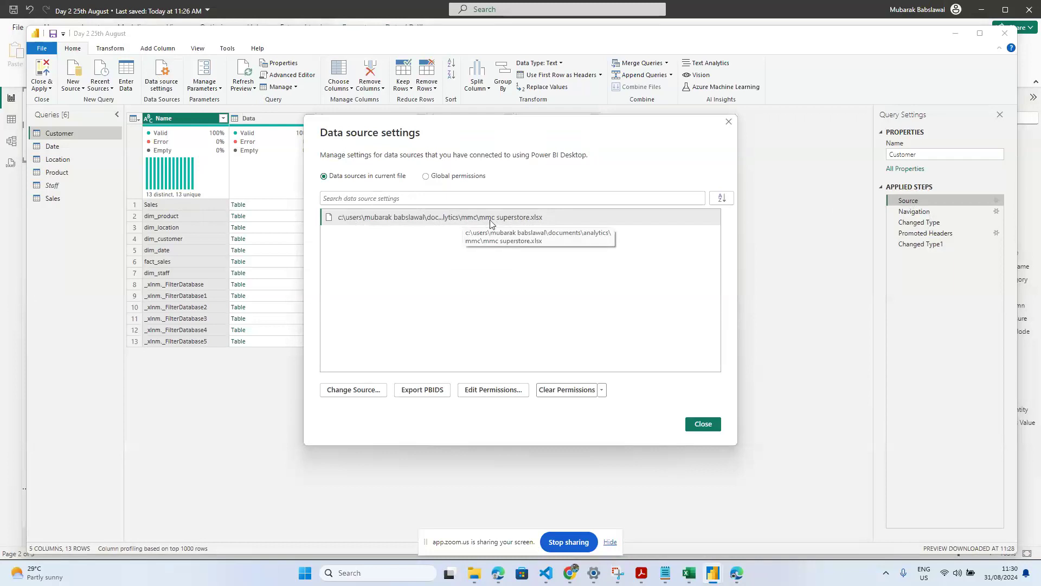
click(703, 424)
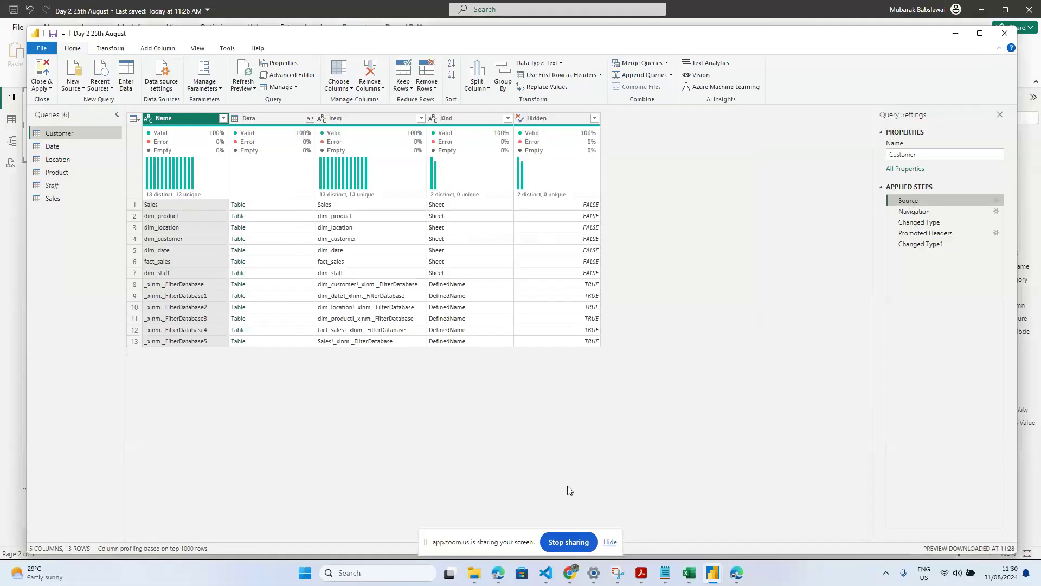
click(474, 572)
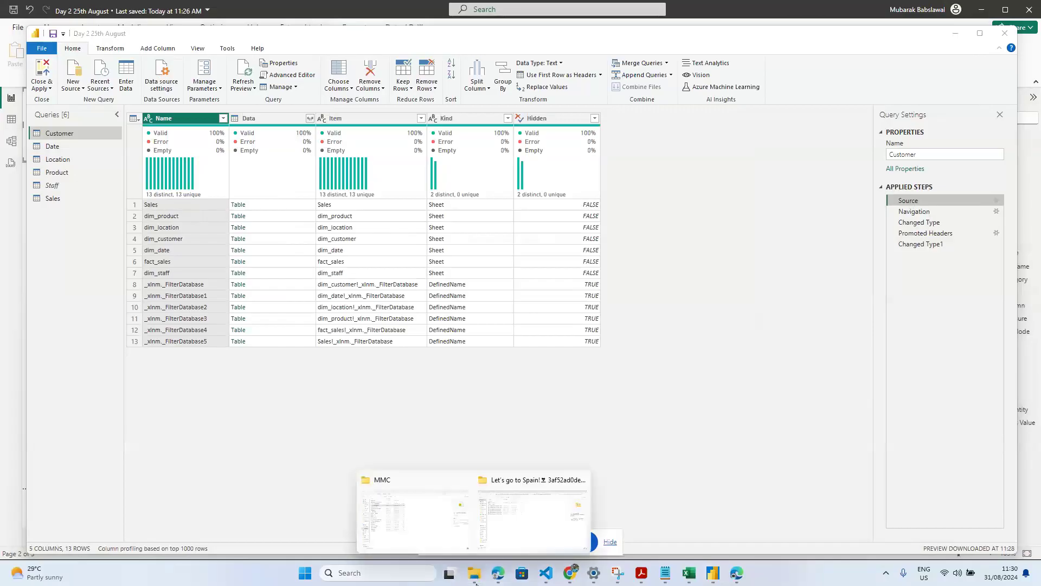
click(413, 527)
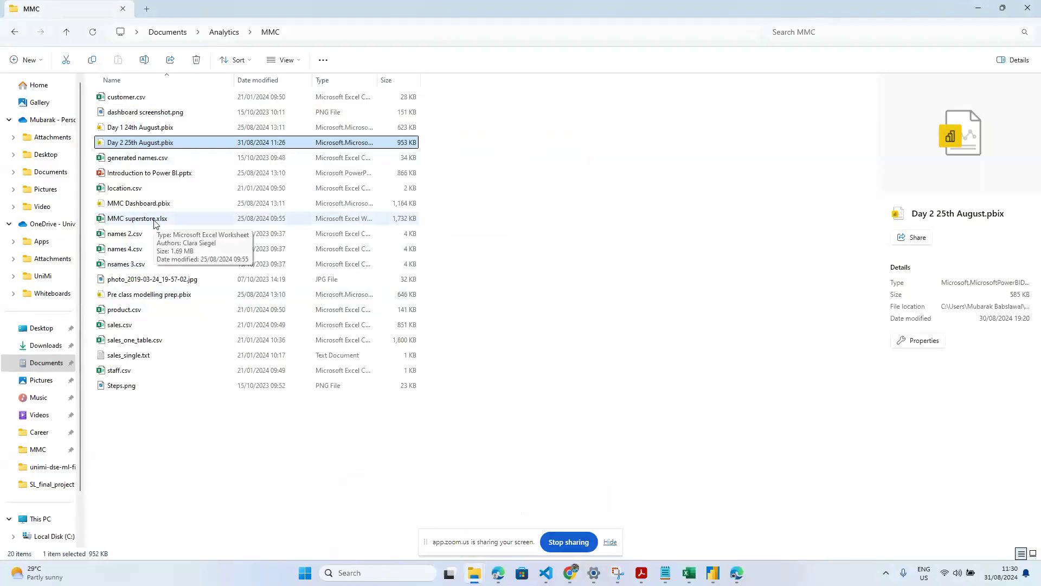
key(alt+Tab)
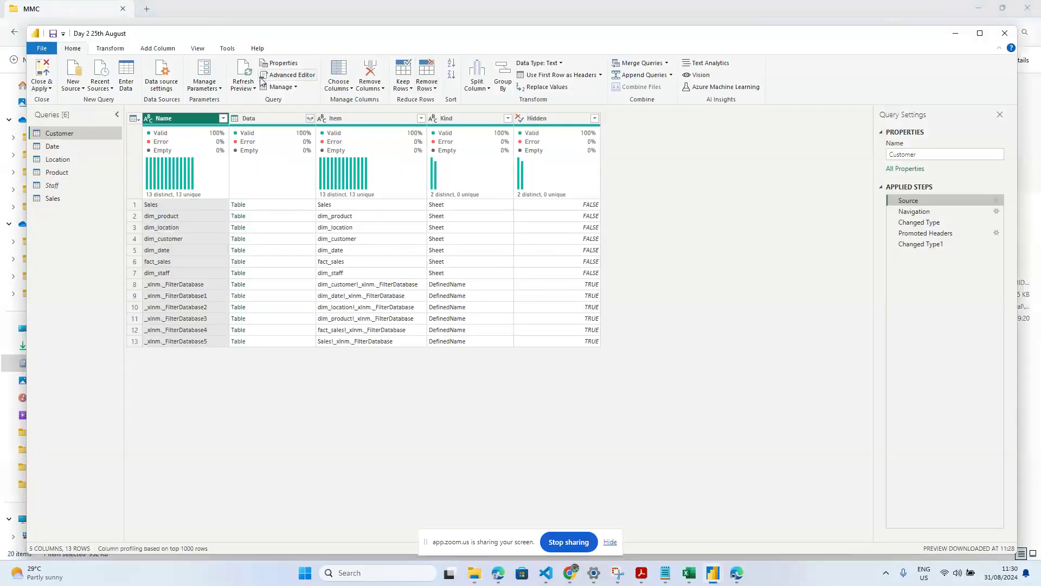
click(162, 76)
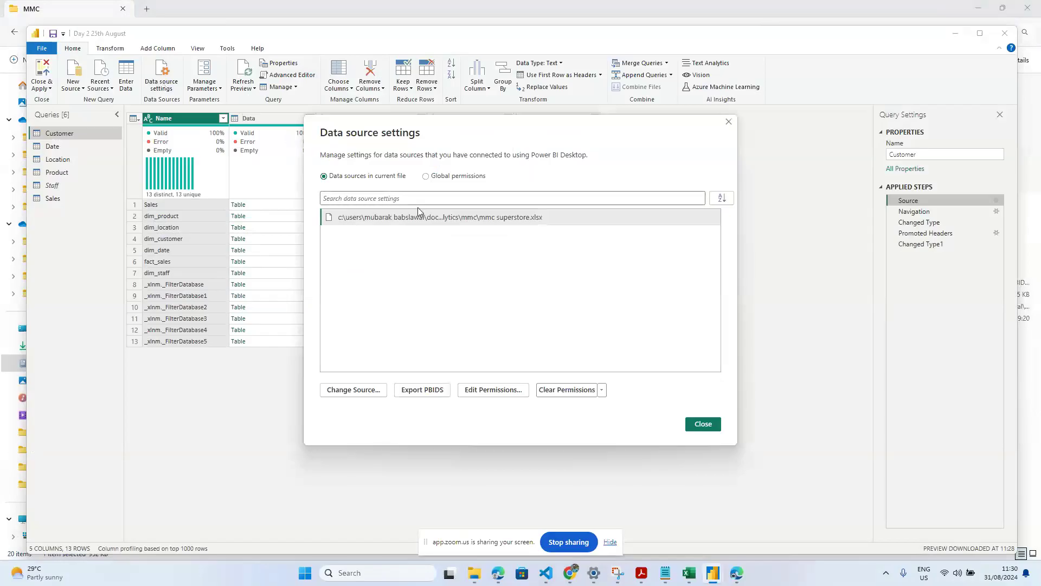
key(alt+Tab)
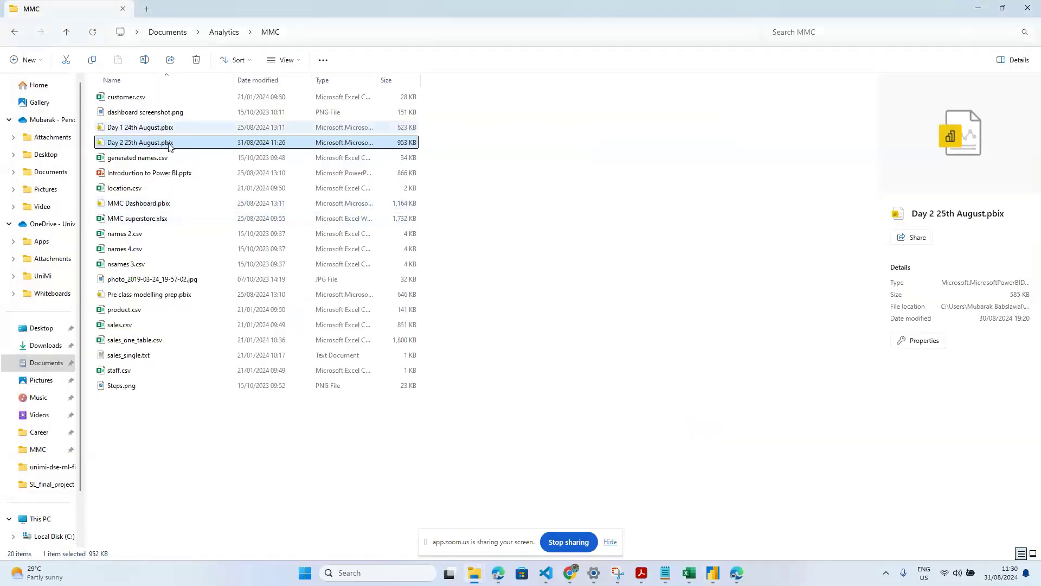
Step: Move MMC superstore.xlsx from the MMC folder to Downloads, and refresh the Customer query preview in the Power Query Editor
click(163, 220)
drag(162, 222, 35, 350)
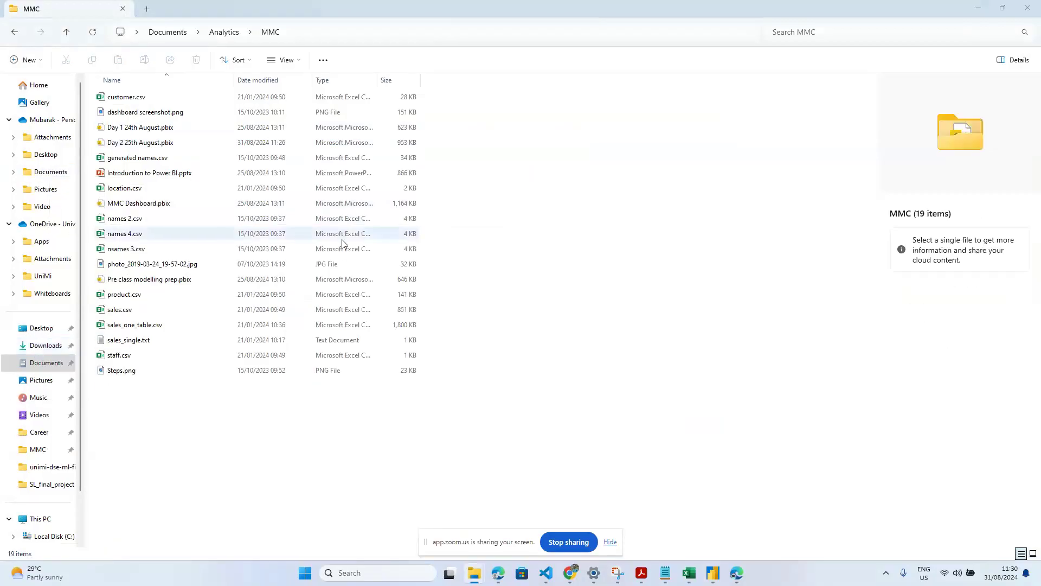
key(alt+Tab)
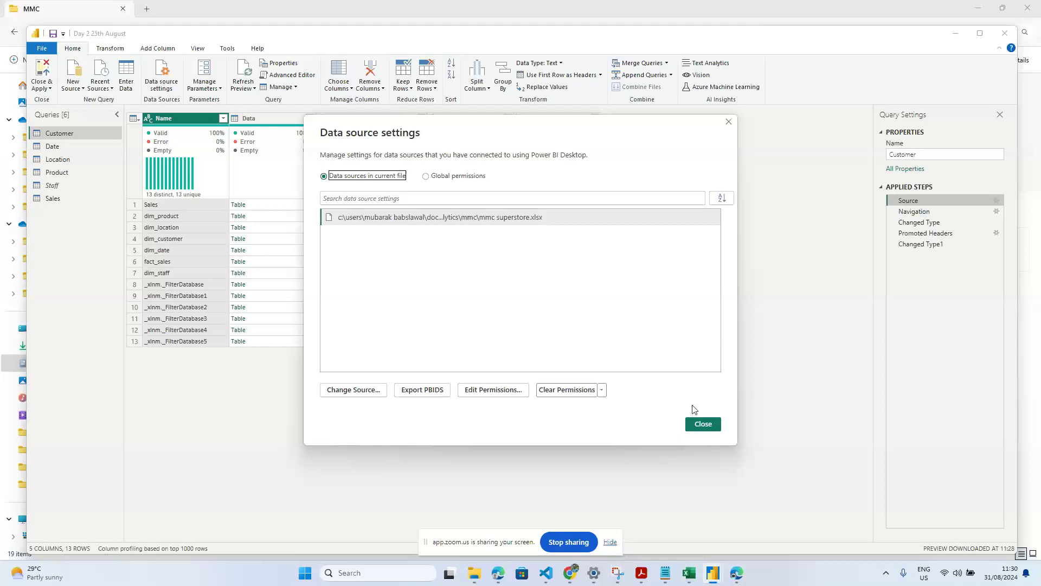
click(711, 426)
click(244, 74)
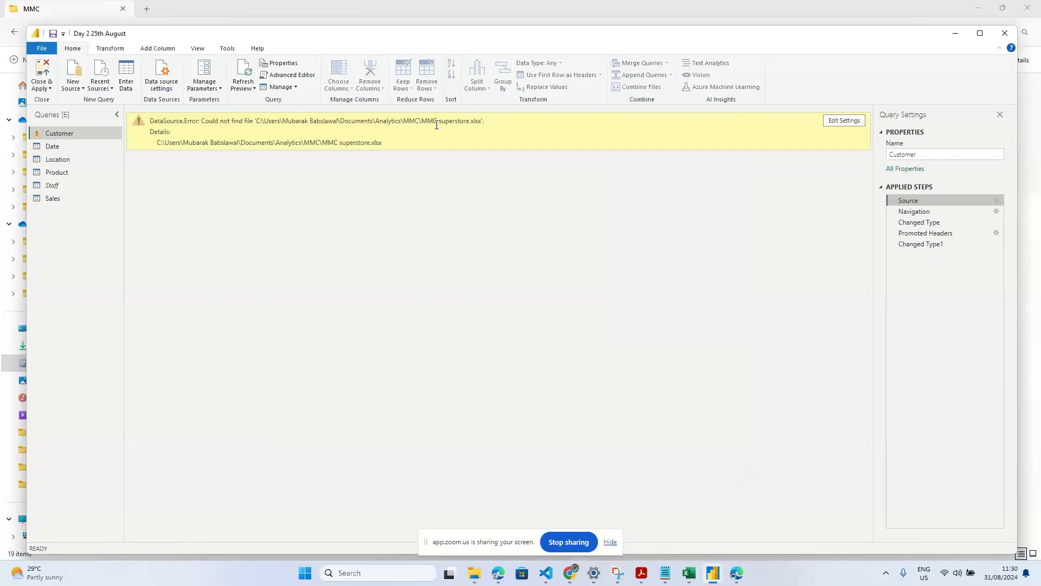
Step: Switch to File Explorer and move MMC superstore.xlsx from Downloads back into the MMC folder
key(alt+Tab)
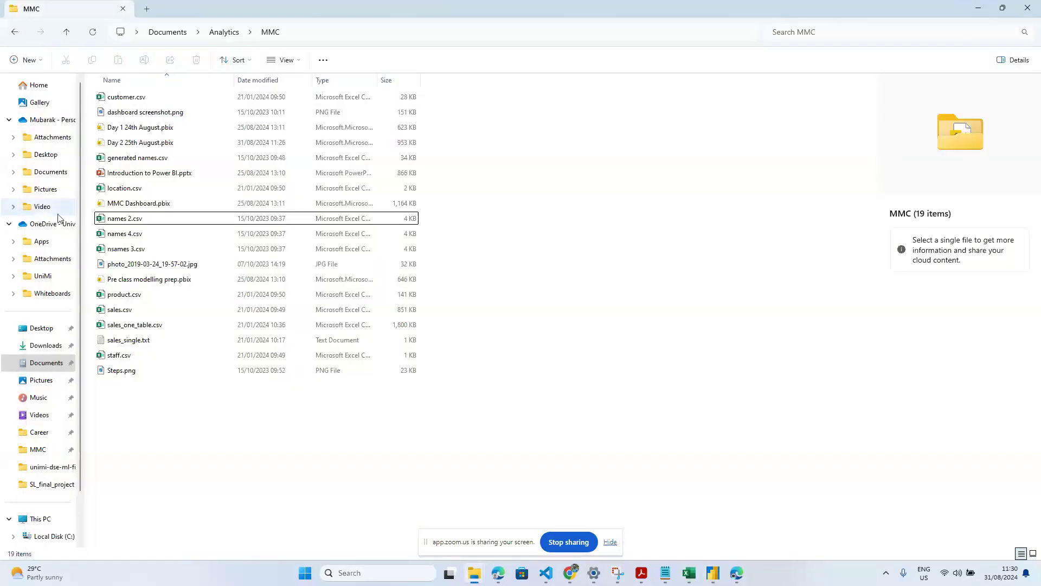
click(38, 349)
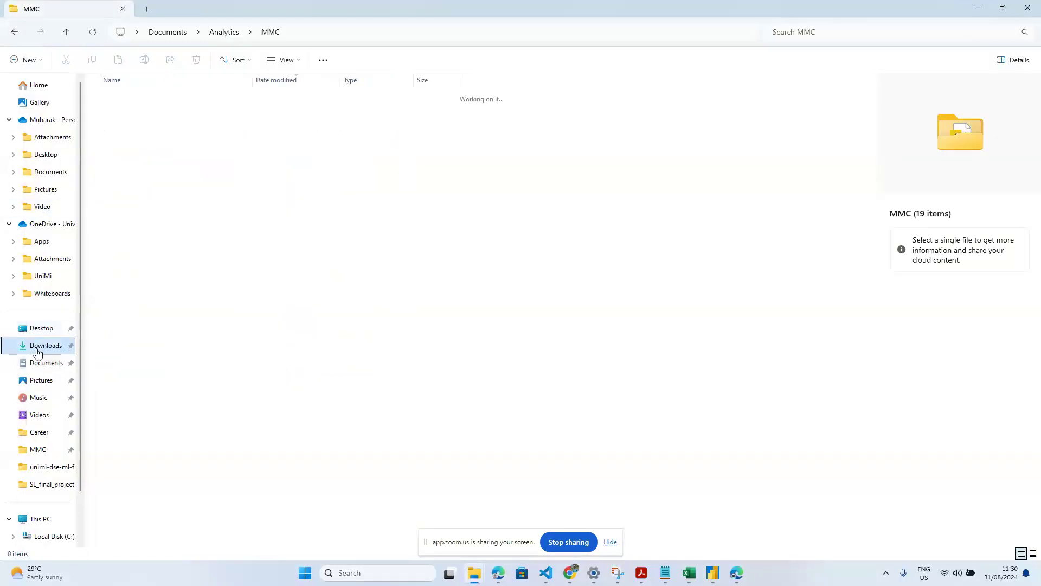
drag(181, 157, 168, 191)
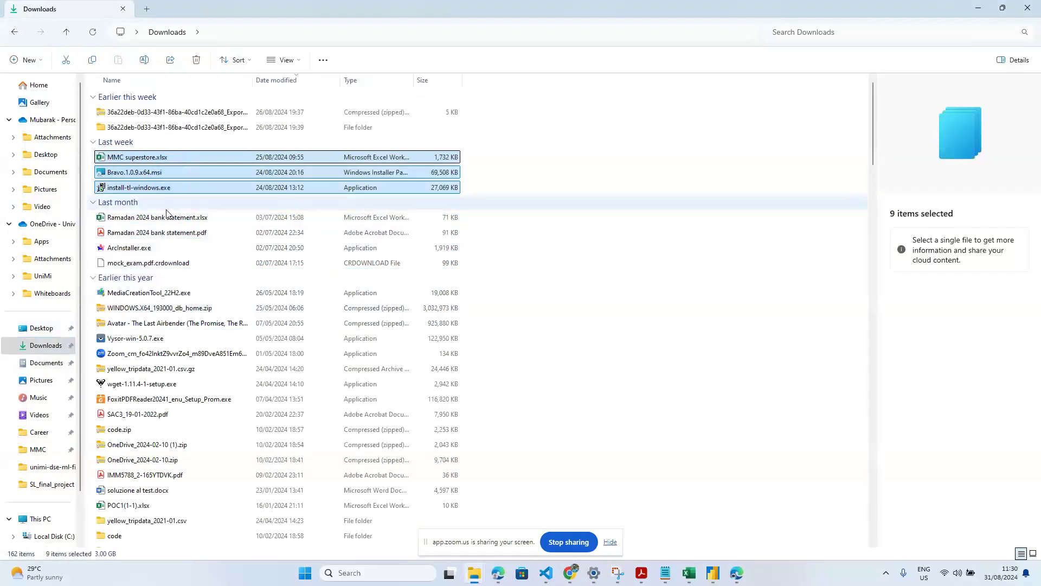
click(169, 158)
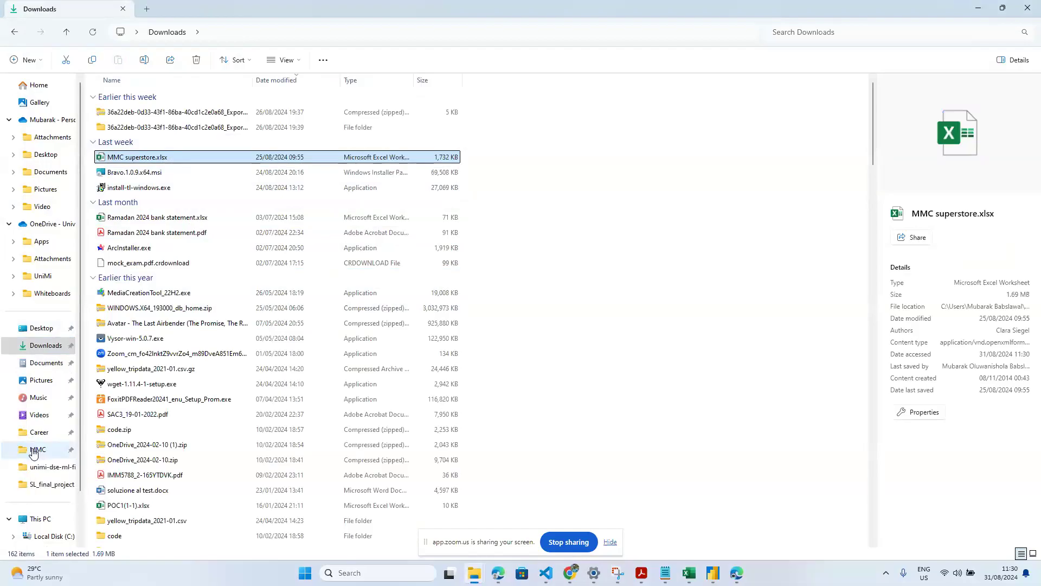
drag(33, 452, 34, 453)
Step: Return to the Power Query Editor, check the source's file path settings without changing them, and refresh the Customer query preview
key(alt+Tab)
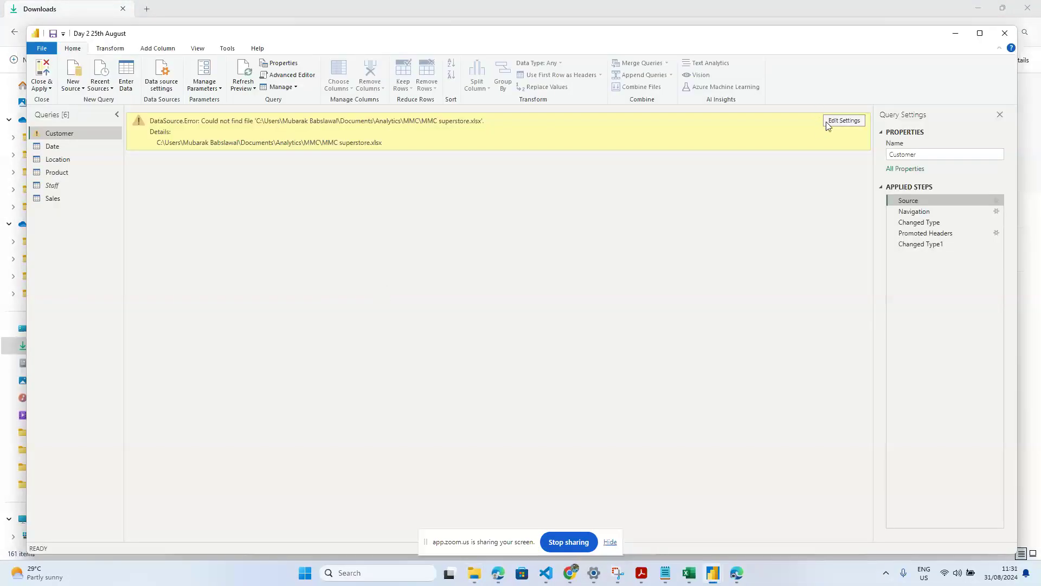
click(827, 122)
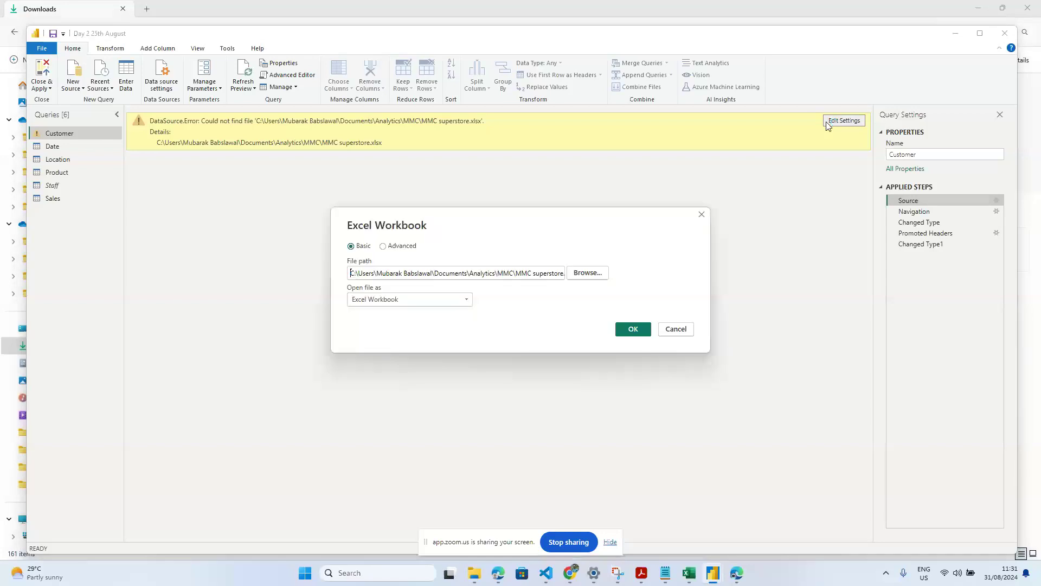
click(675, 328)
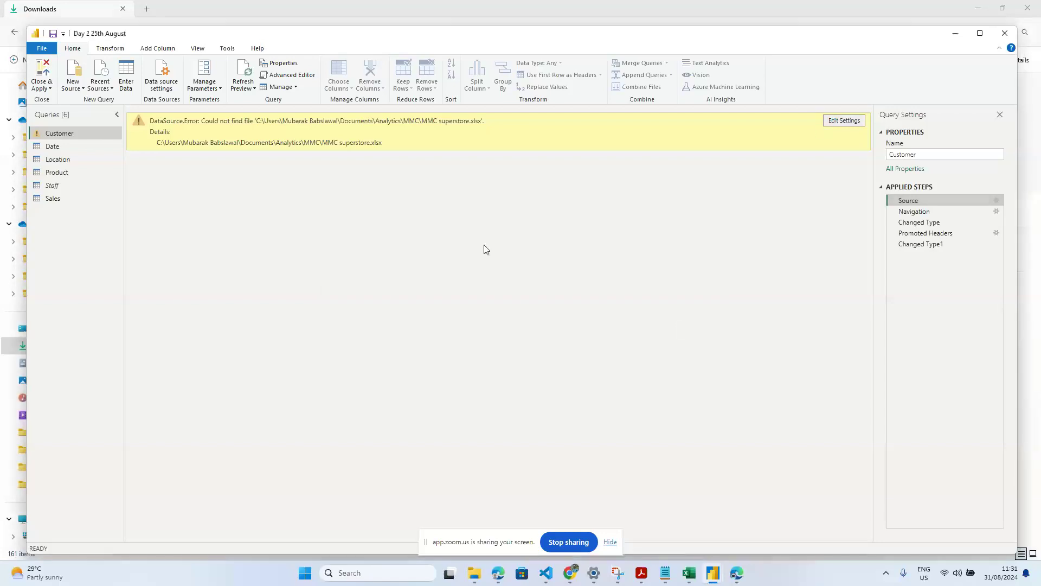
click(247, 68)
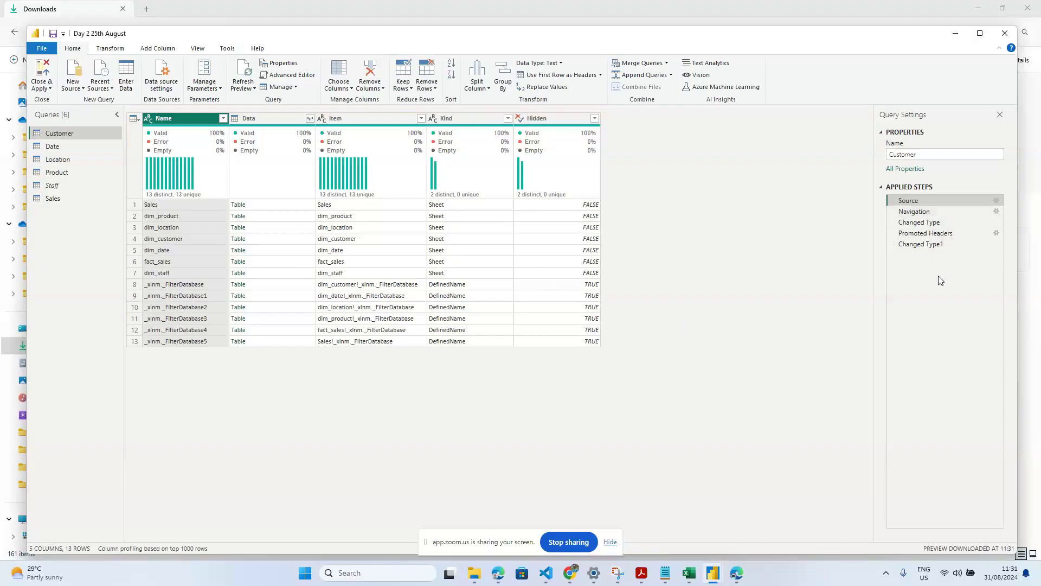
Step: Review the Customer query at Changed Type, Promoted Headers and Changed Type1, and close the Power Query Editor to return to the report
click(920, 224)
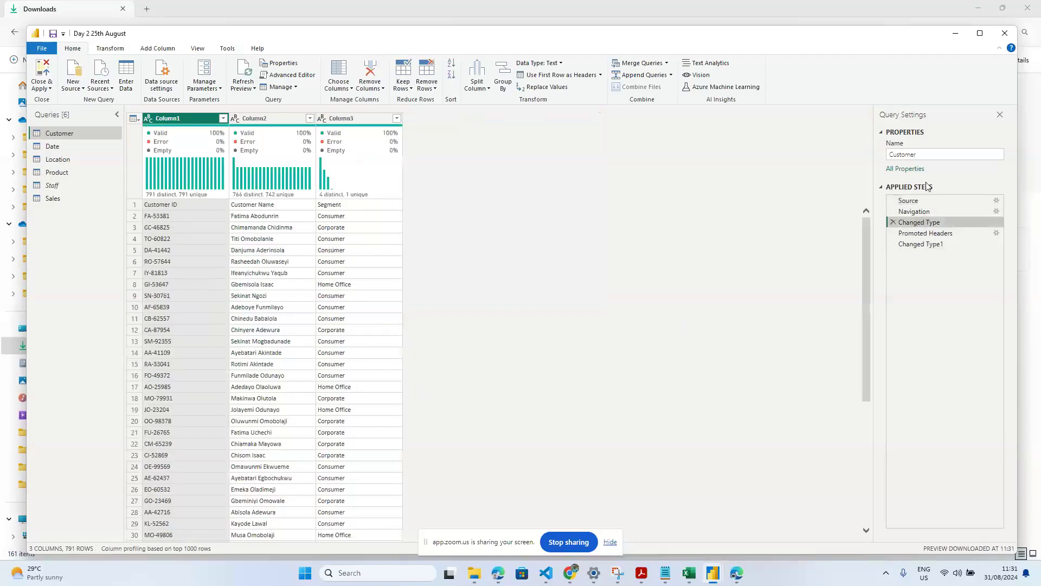
click(927, 236)
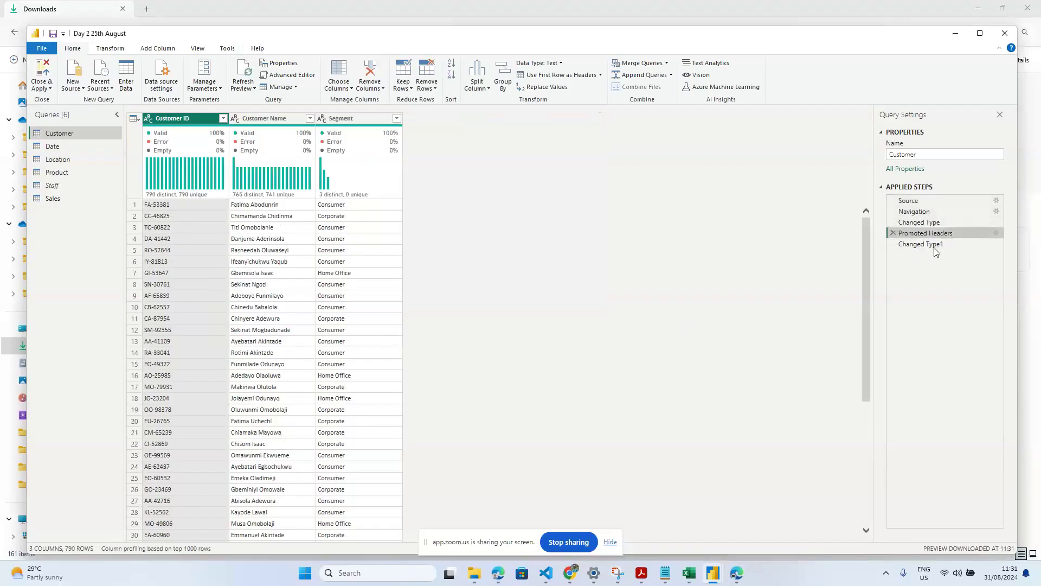
click(922, 247)
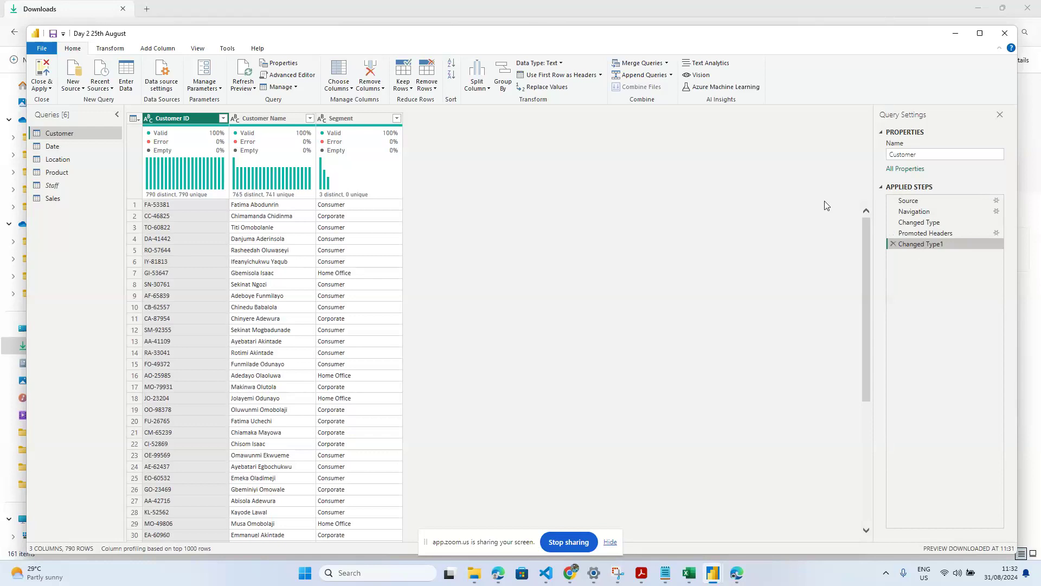
click(1005, 35)
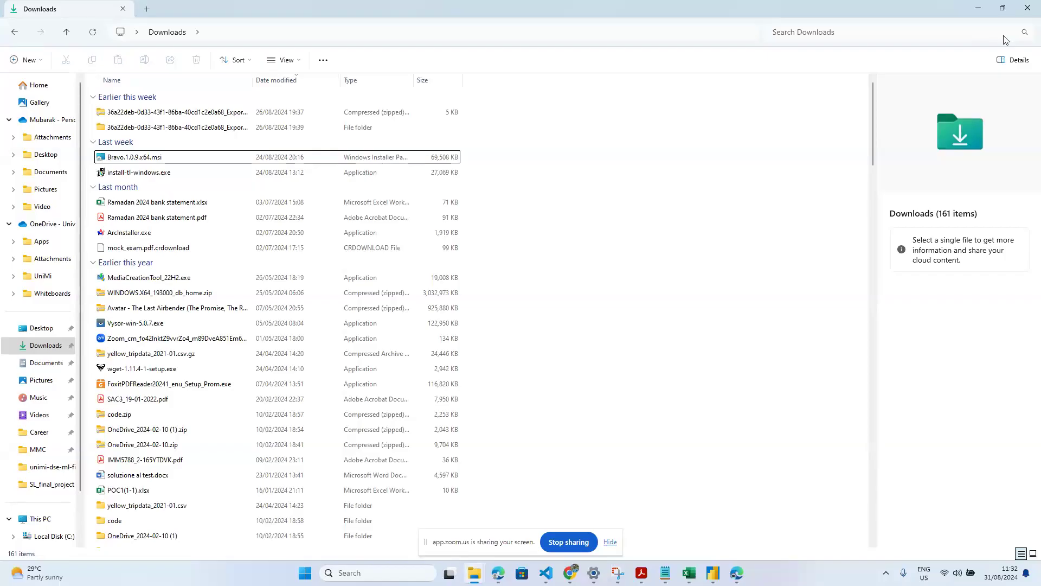
key(alt+Tab)
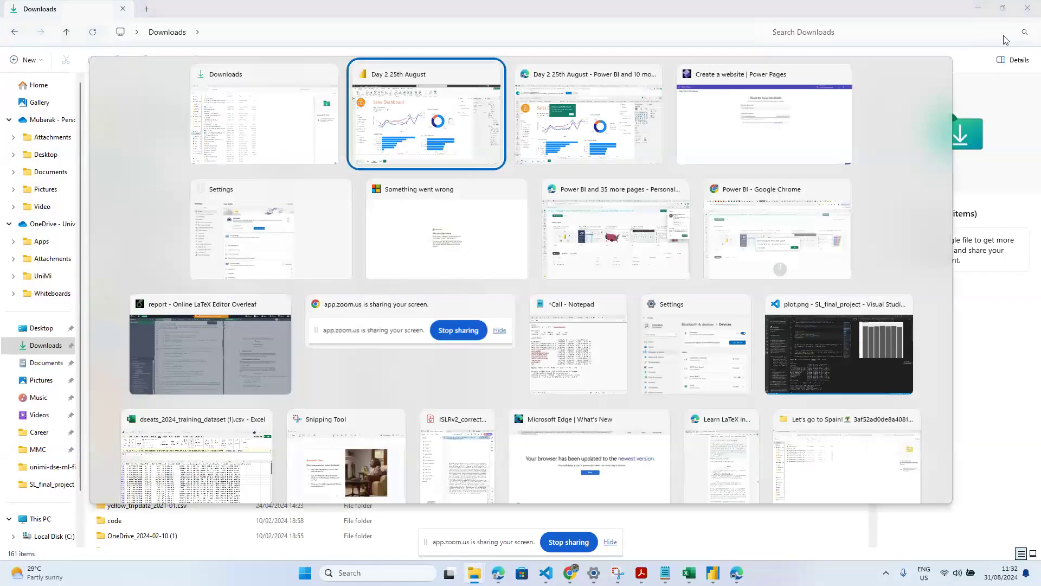
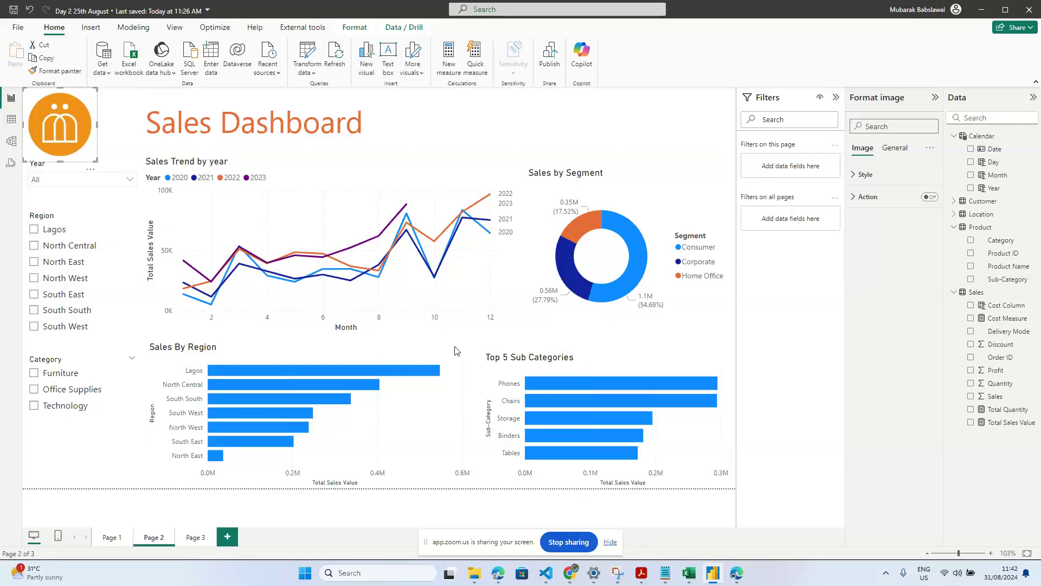
Step: Reopen the Power Query Editor, review the column operations available for Customer Name, and show the Date query
click(308, 55)
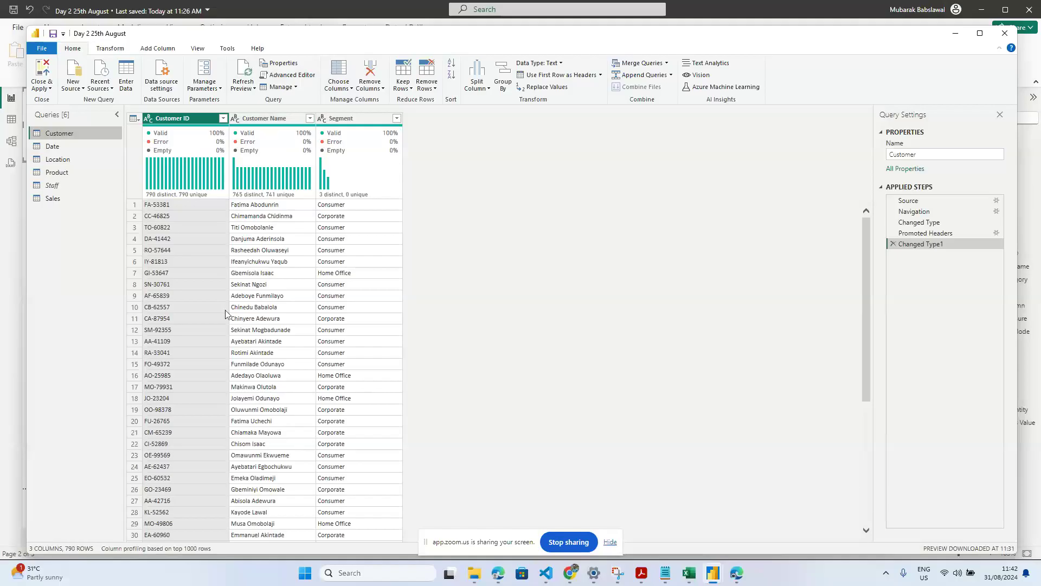
right_click(279, 119)
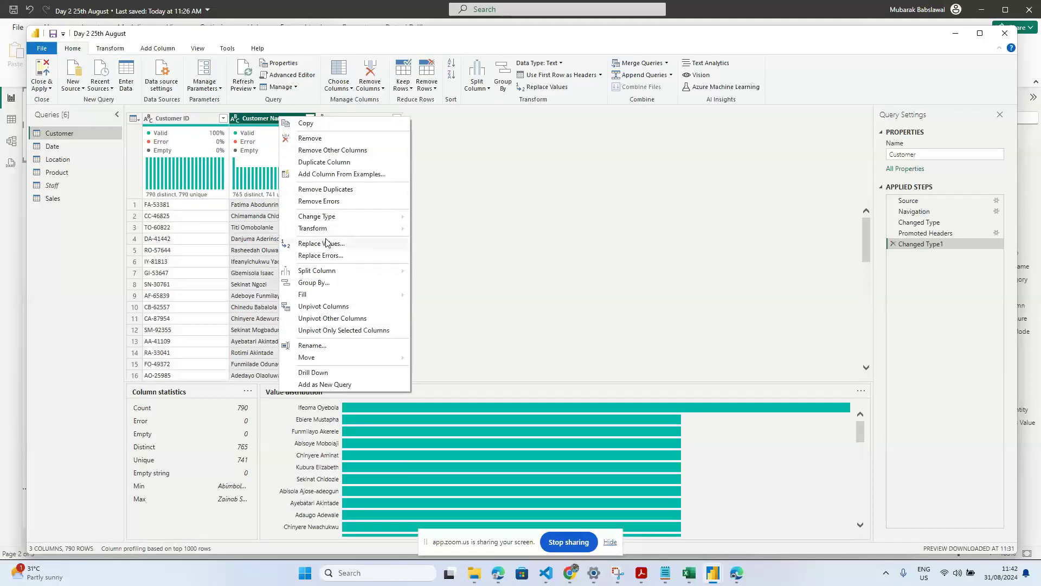
mouse_move(345, 234)
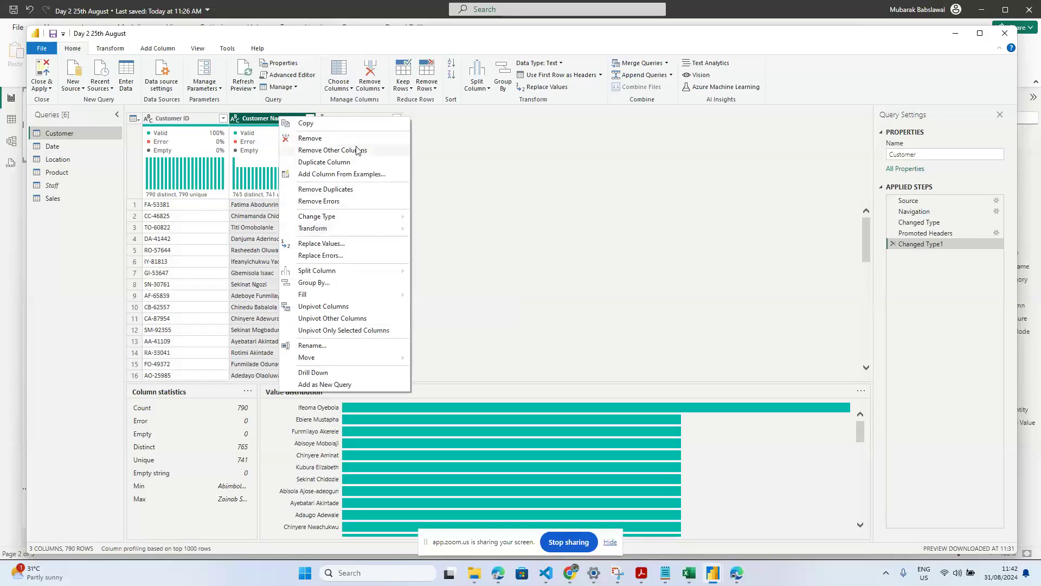
mouse_move(360, 217)
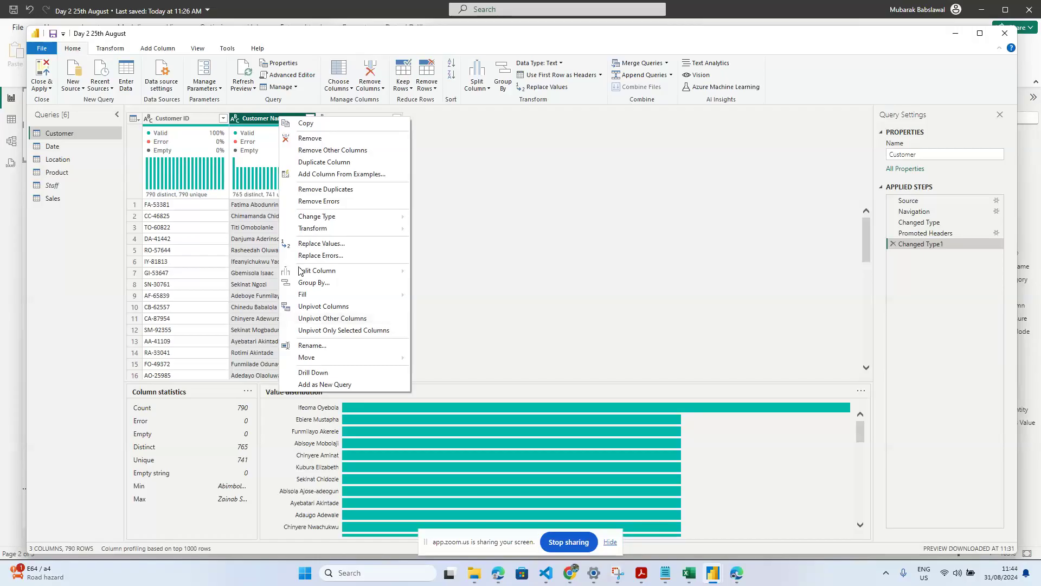
click(82, 152)
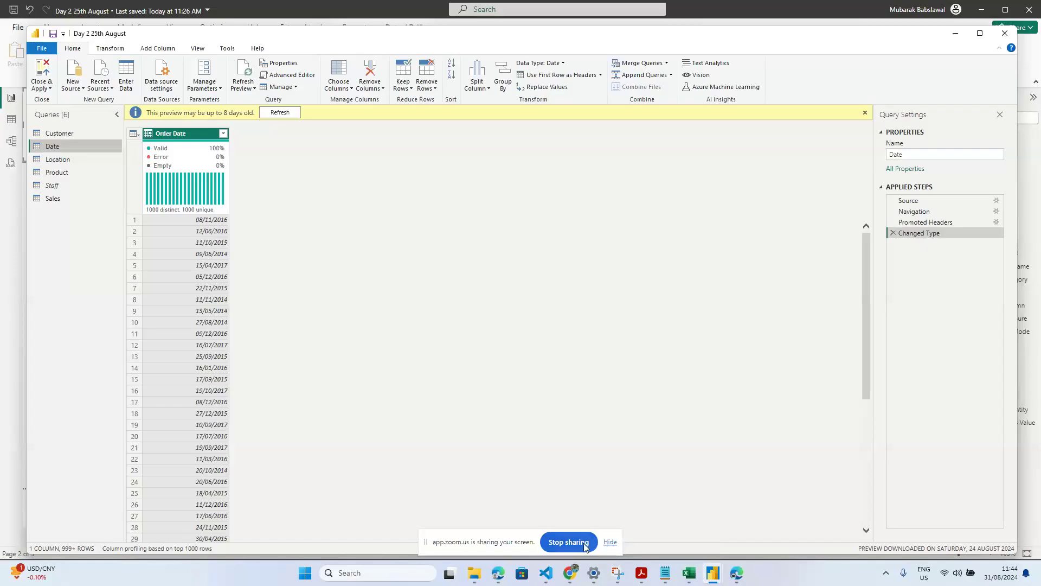
click(569, 542)
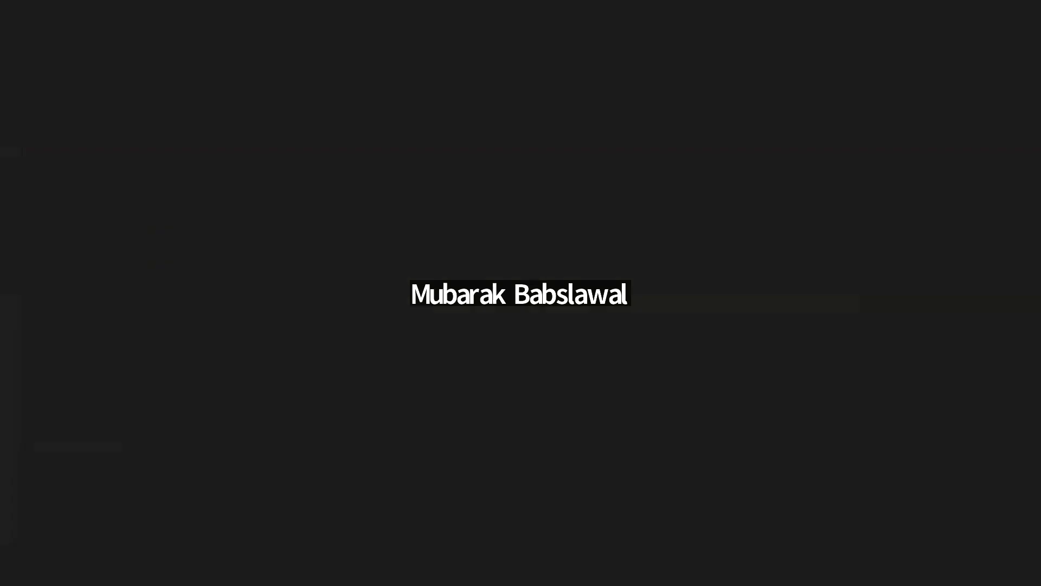